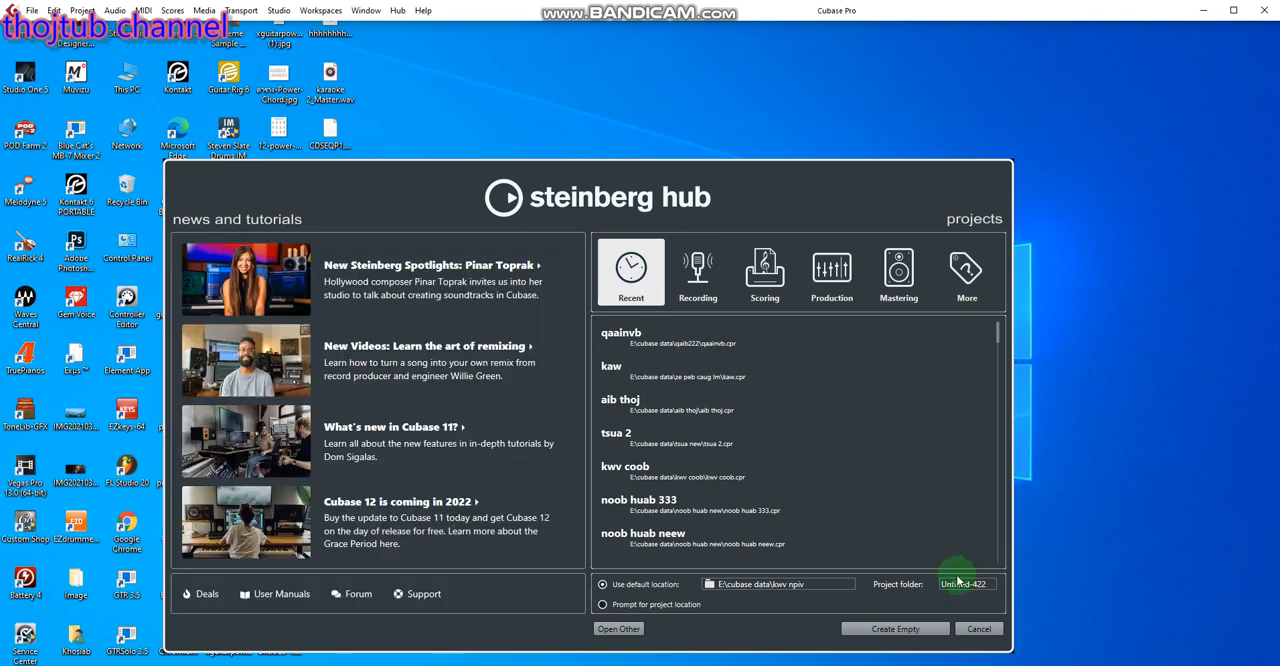
pyautogui.click(978, 630)
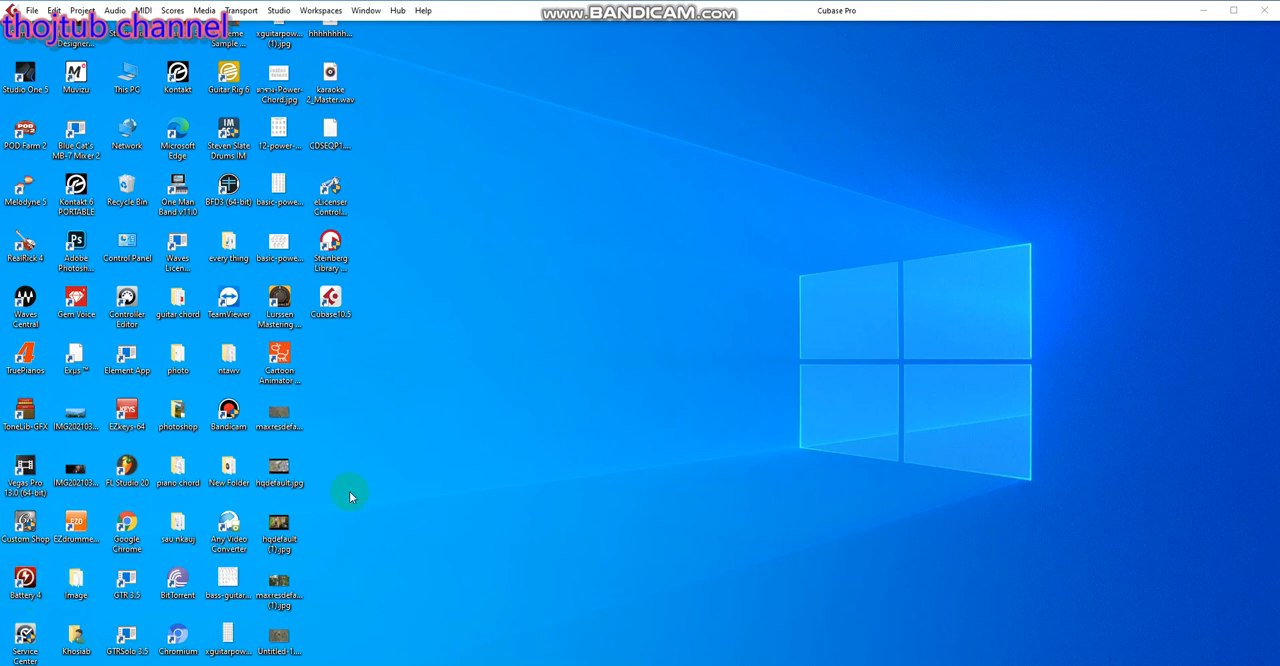
pyautogui.rightClick(563, 296)
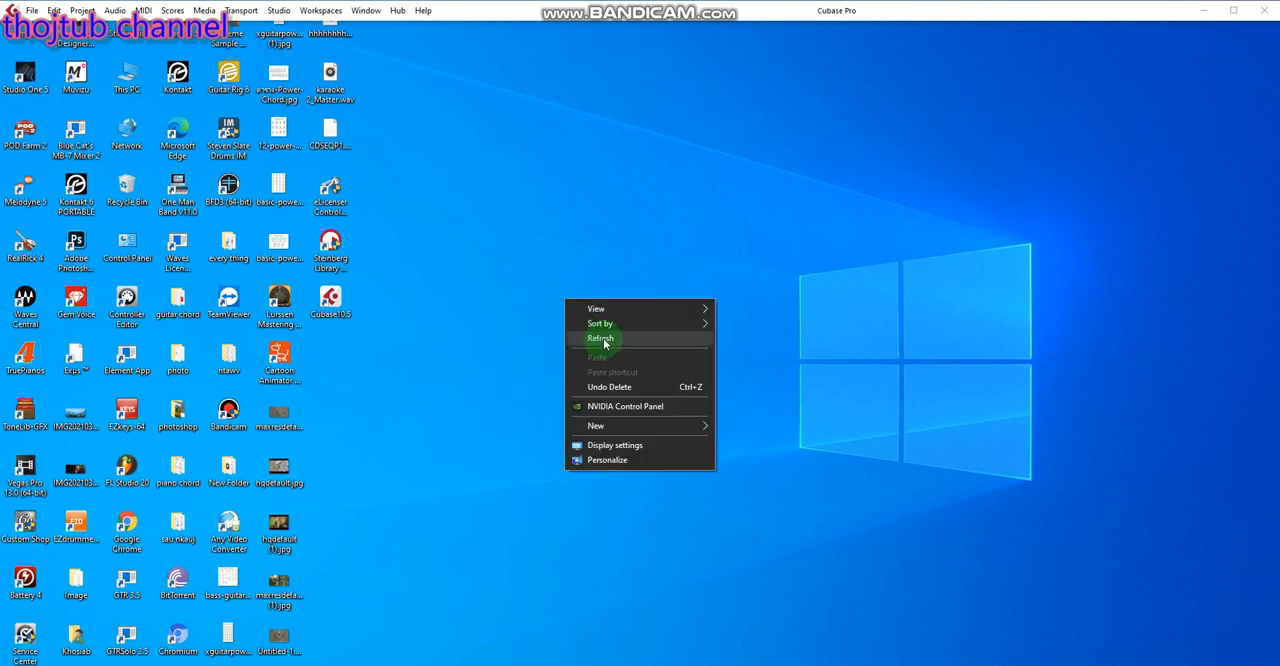
pyautogui.click(606, 338)
pyautogui.rightClick(584, 295)
pyautogui.click(607, 335)
pyautogui.rightClick(590, 296)
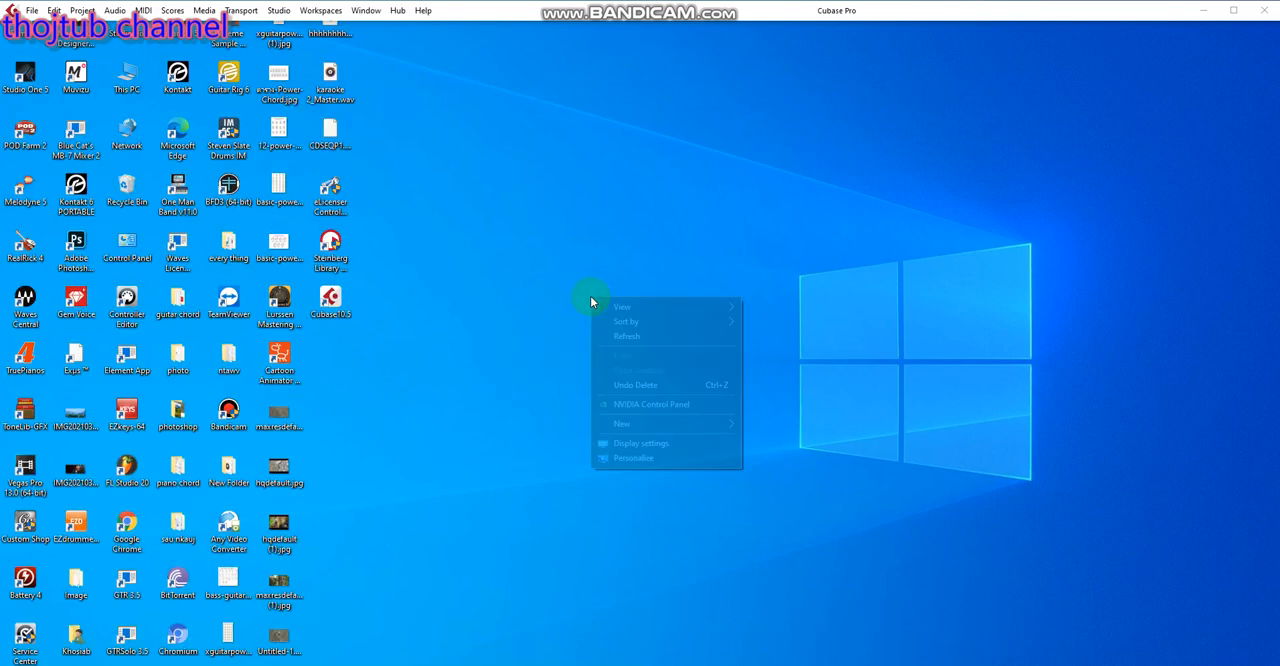
pyautogui.click(607, 337)
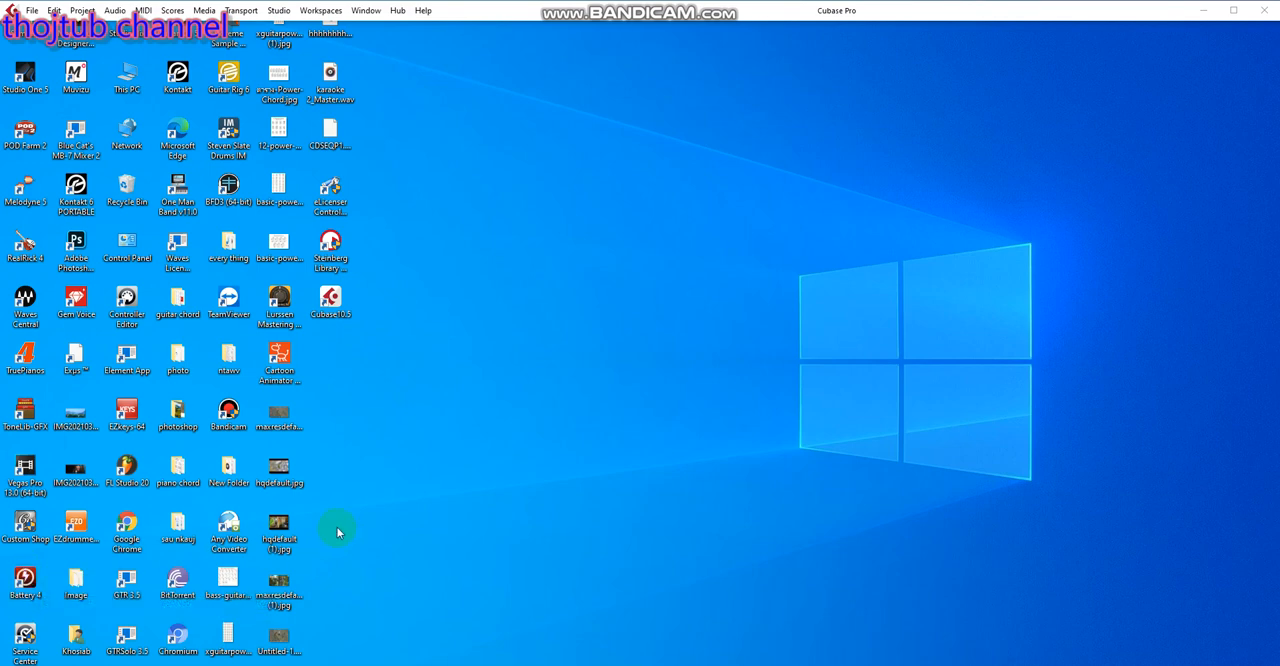
pyautogui.rightClick(487, 411)
pyautogui.click(516, 449)
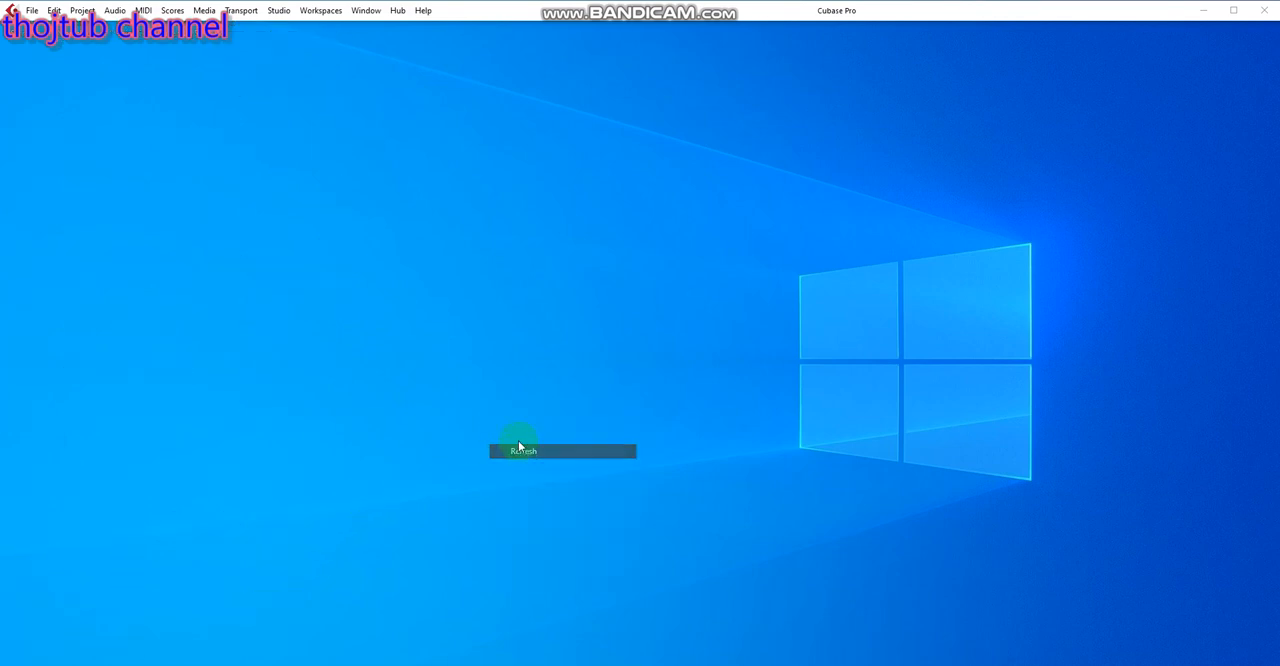
pyautogui.rightClick(491, 415)
pyautogui.click(503, 449)
pyautogui.rightClick(495, 405)
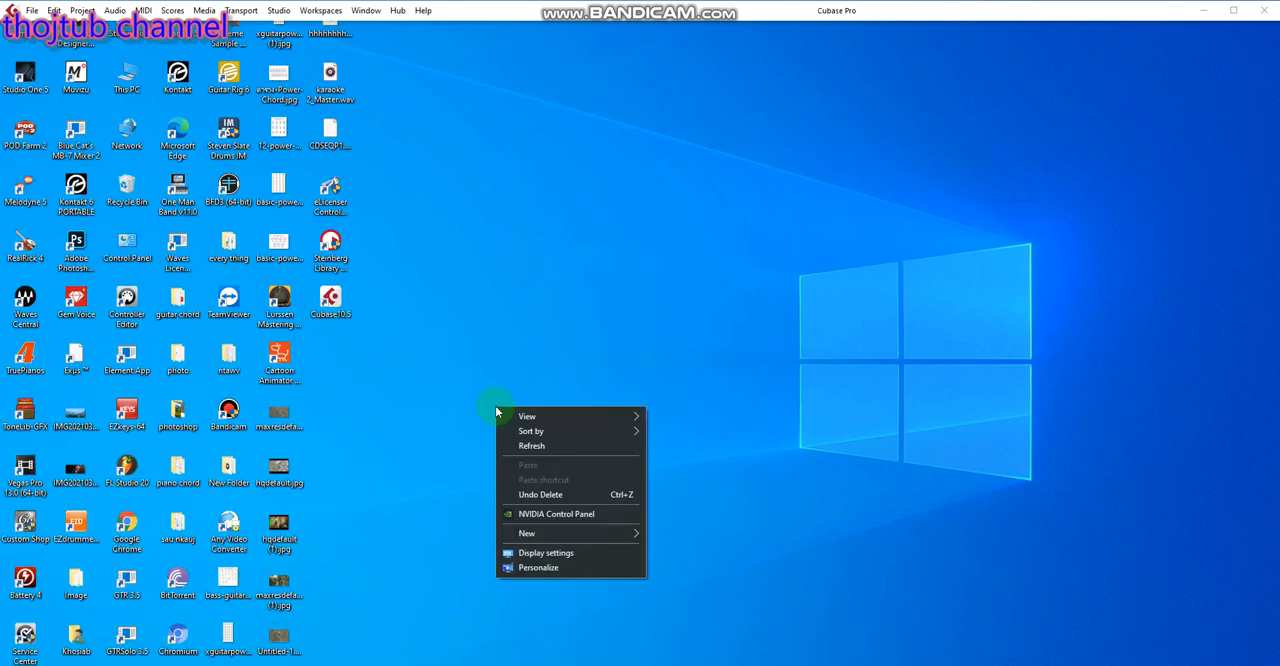
pyautogui.click(529, 445)
pyautogui.rightClick(486, 404)
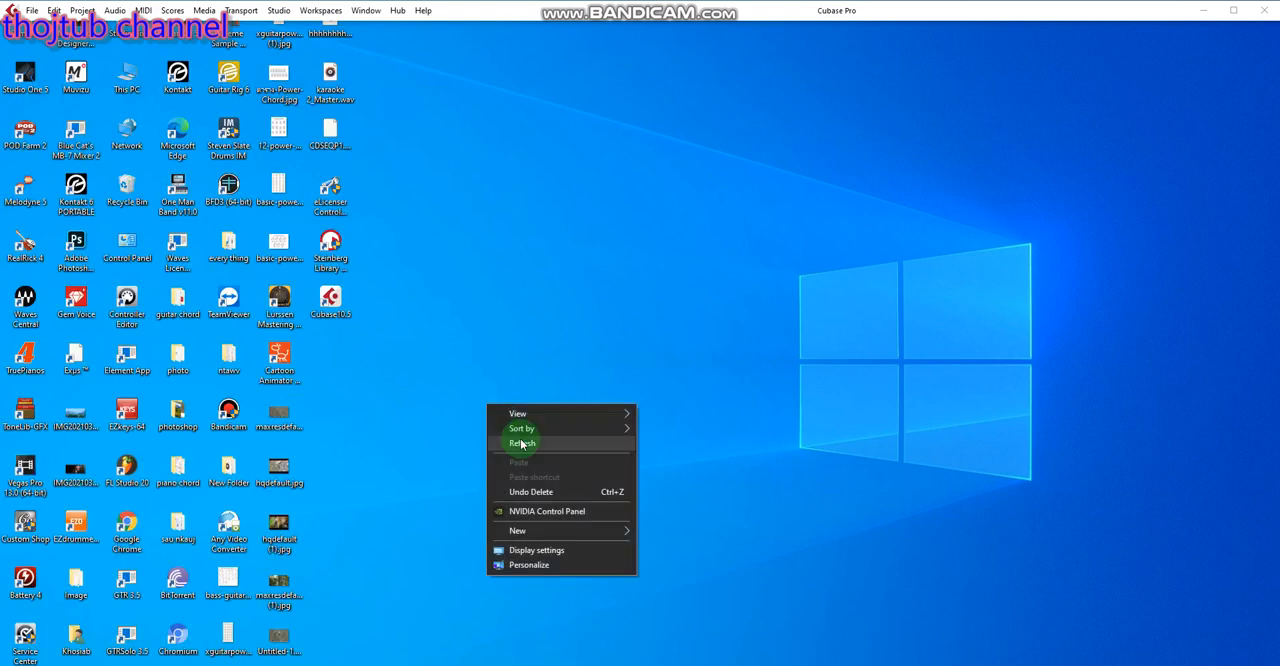
pyautogui.click(527, 447)
pyautogui.rightClick(456, 394)
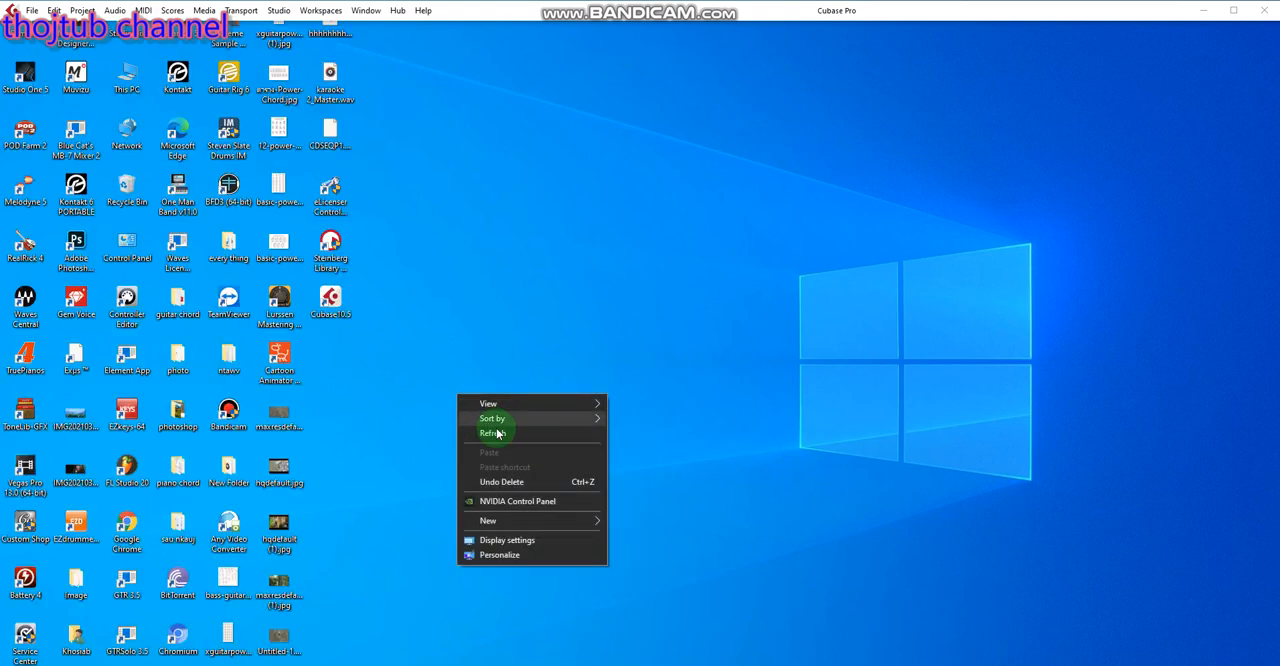
pyautogui.click(503, 438)
pyautogui.rightClick(442, 361)
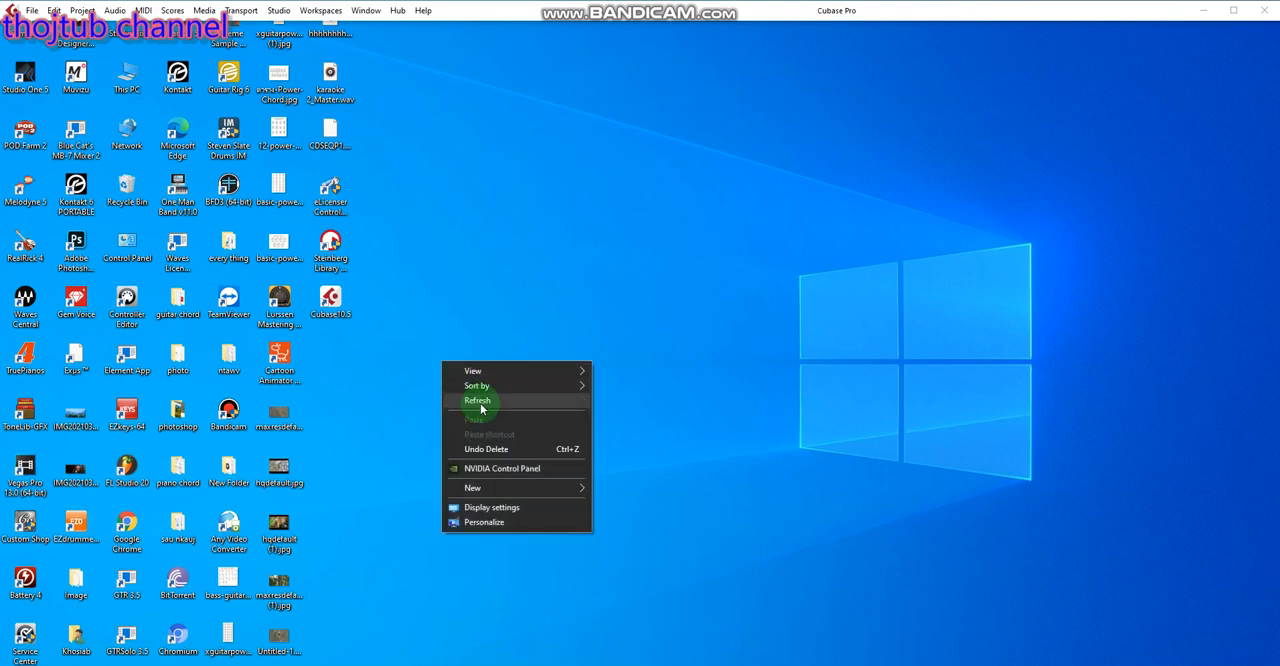
pyautogui.click(483, 405)
pyautogui.rightClick(460, 352)
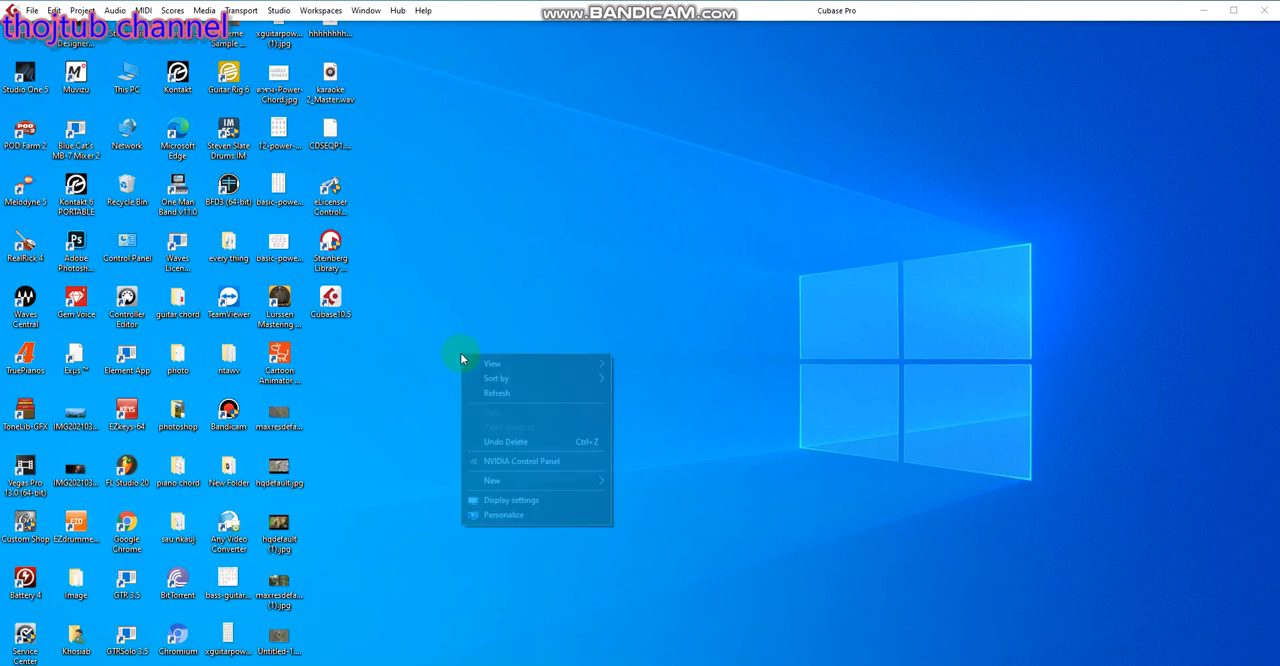
pyautogui.click(507, 397)
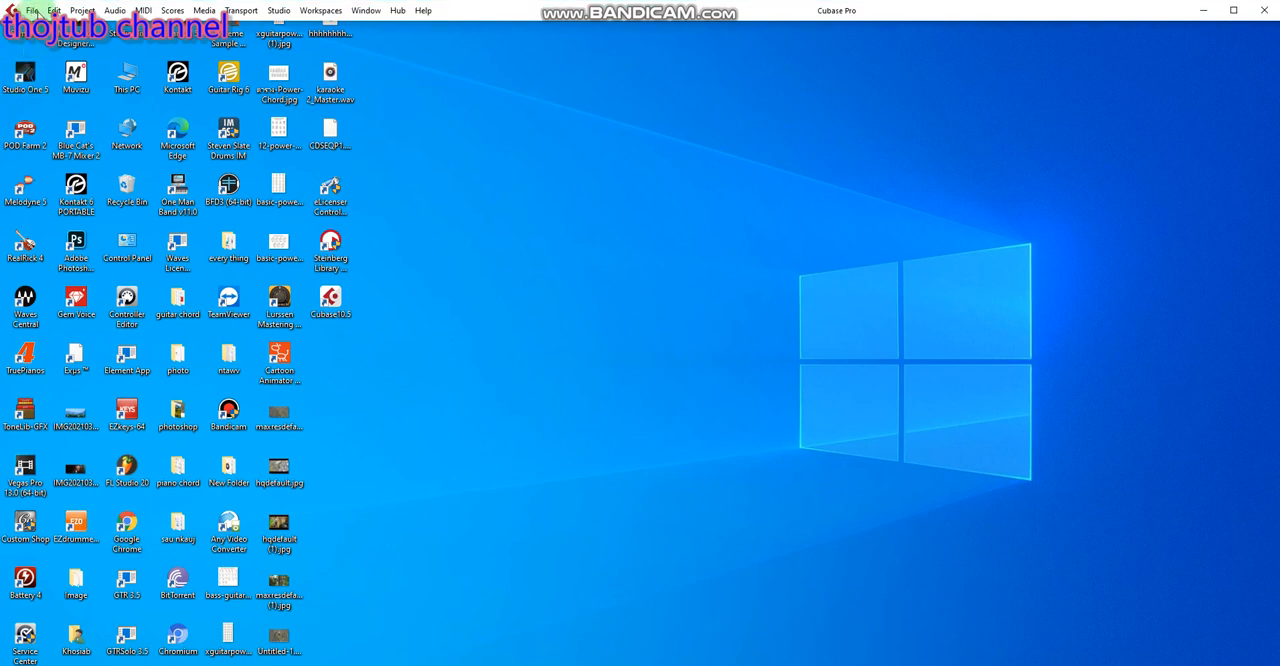
# Create a new empty project in the default location
pyautogui.click(31, 10)
pyautogui.click(108, 26)
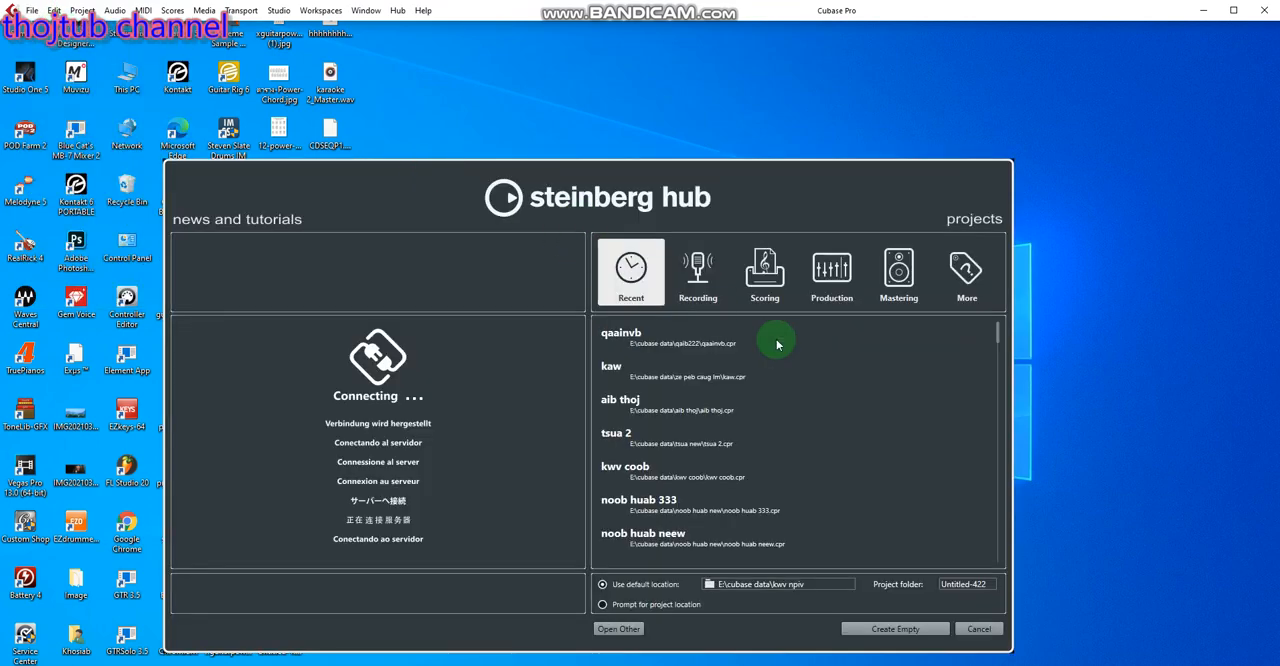
pyautogui.click(929, 630)
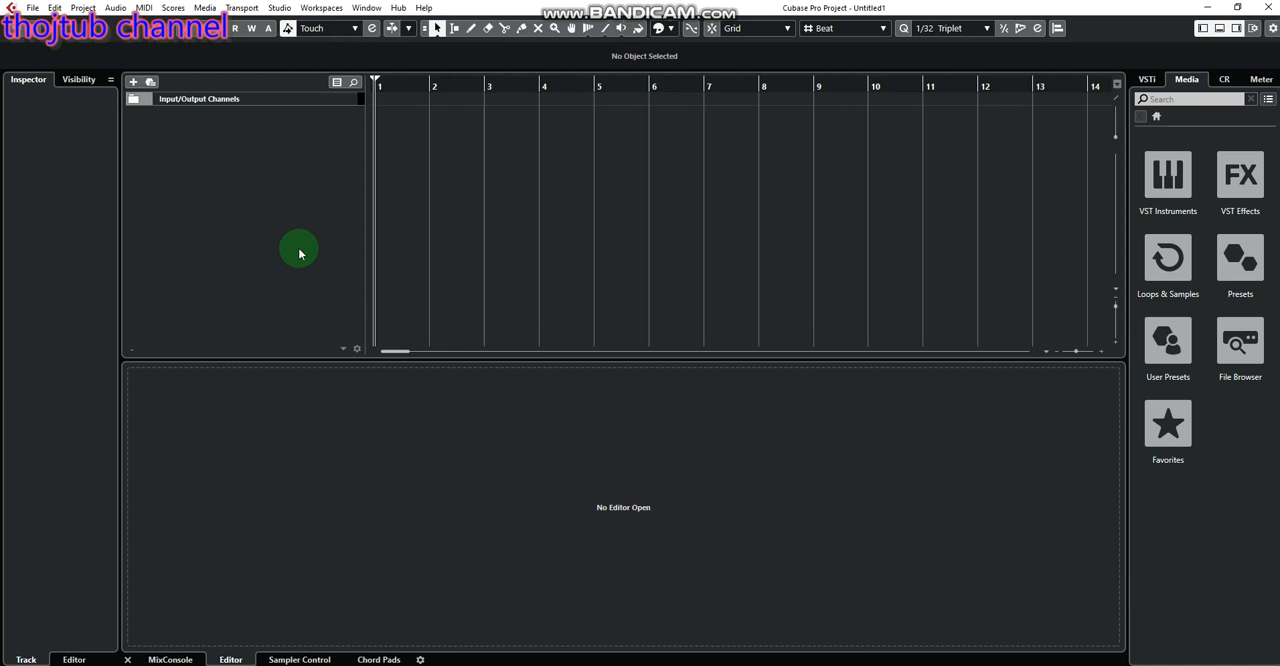
# Add one instrument track using Battery 4 with its audio output set to Stereo Out
pyautogui.rightClick(277, 206)
pyautogui.click(314, 229)
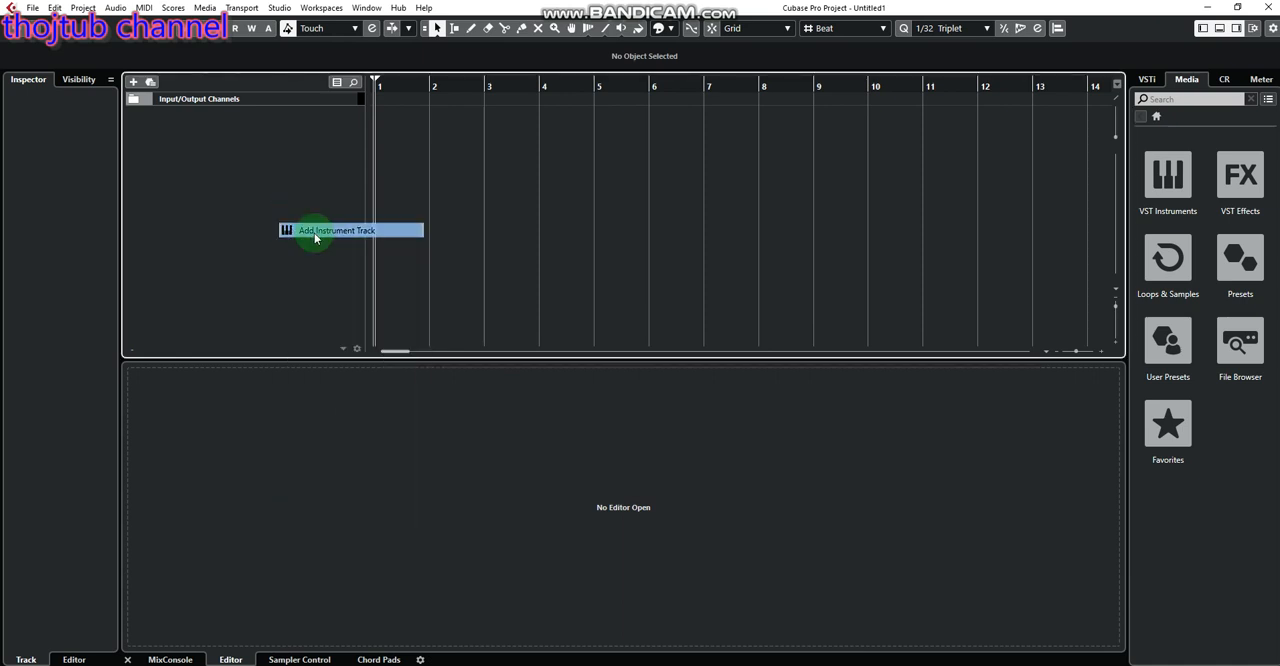
pyautogui.click(653, 174)
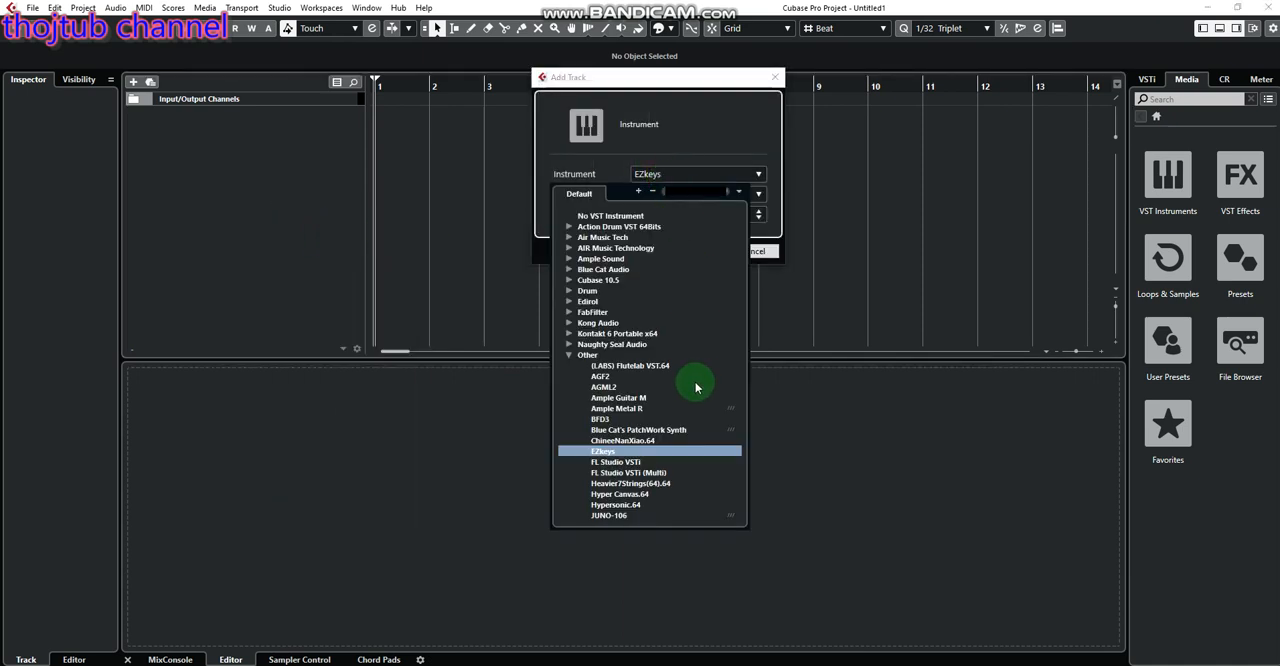
pyautogui.click(568, 356)
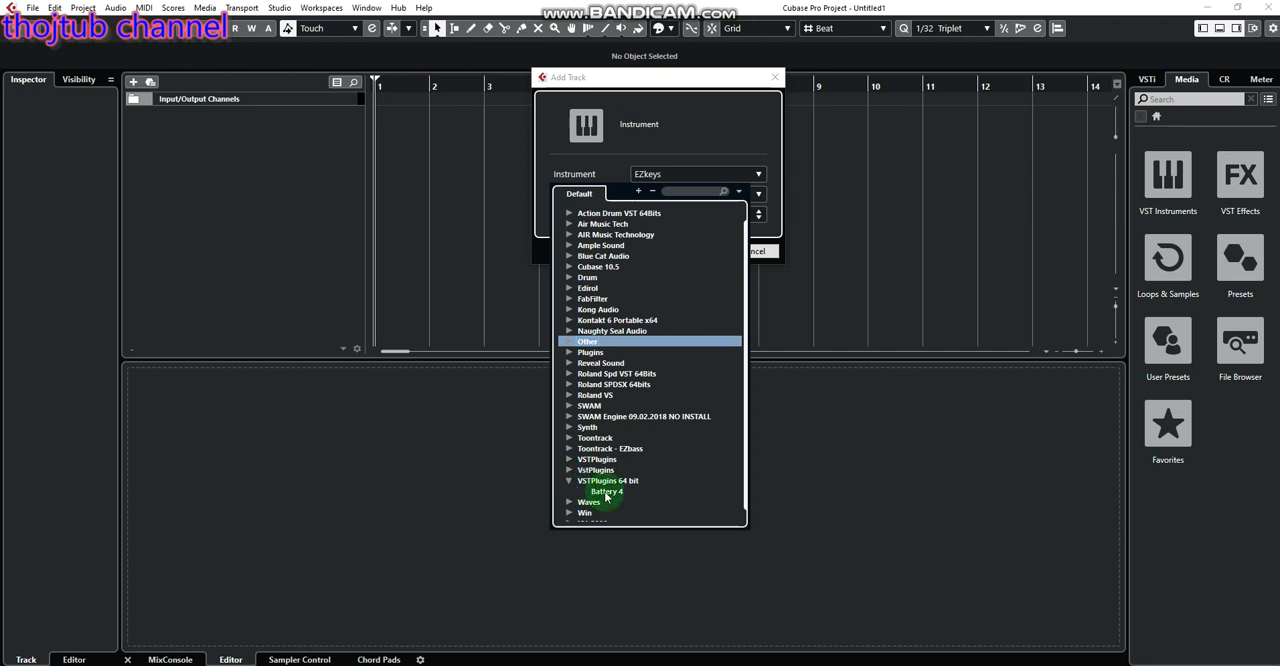
pyautogui.click(619, 493)
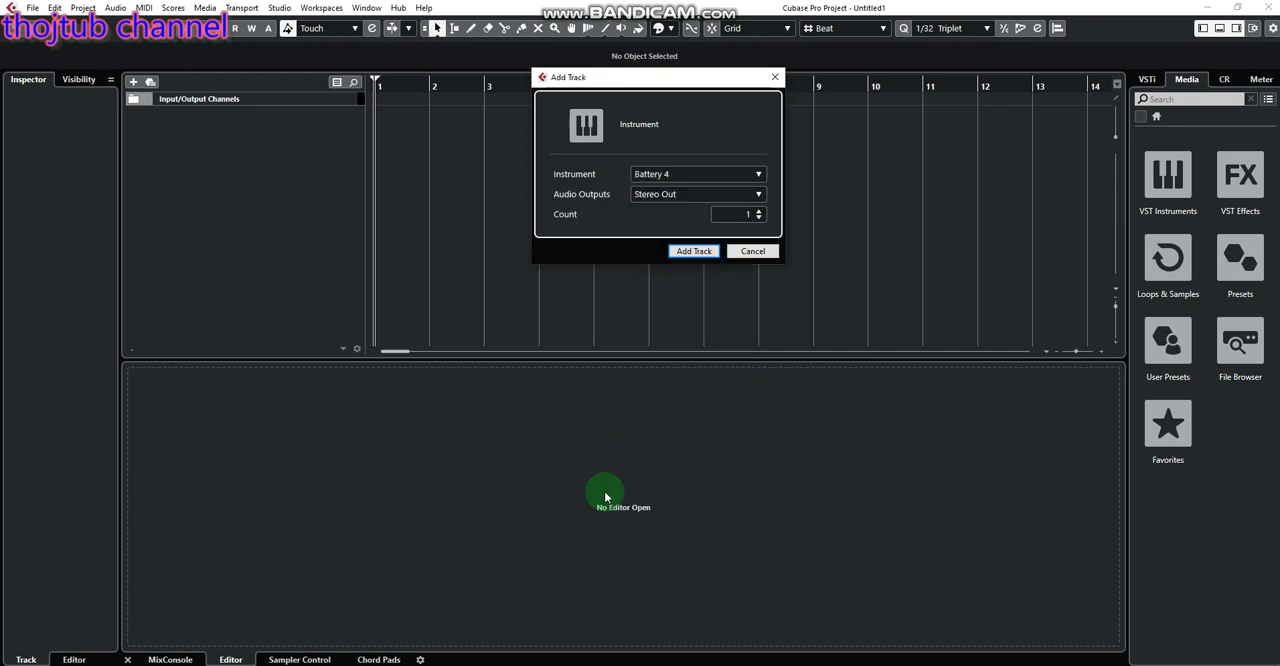
pyautogui.click(684, 251)
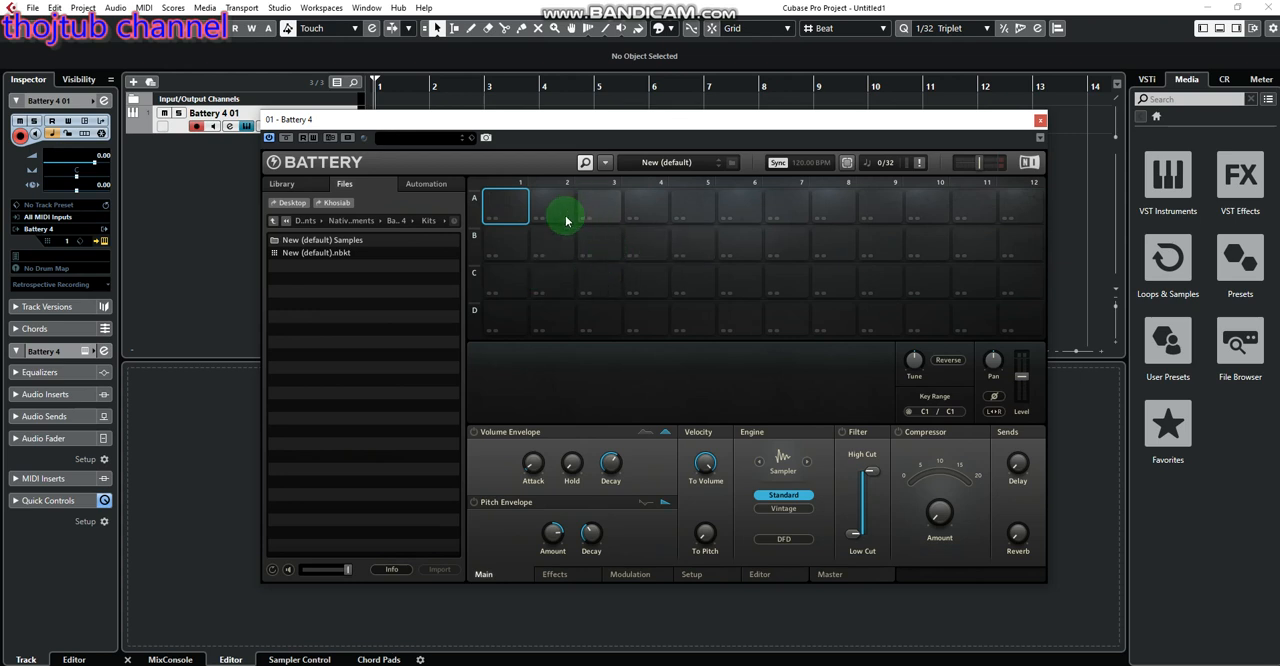
pyautogui.click(321, 240)
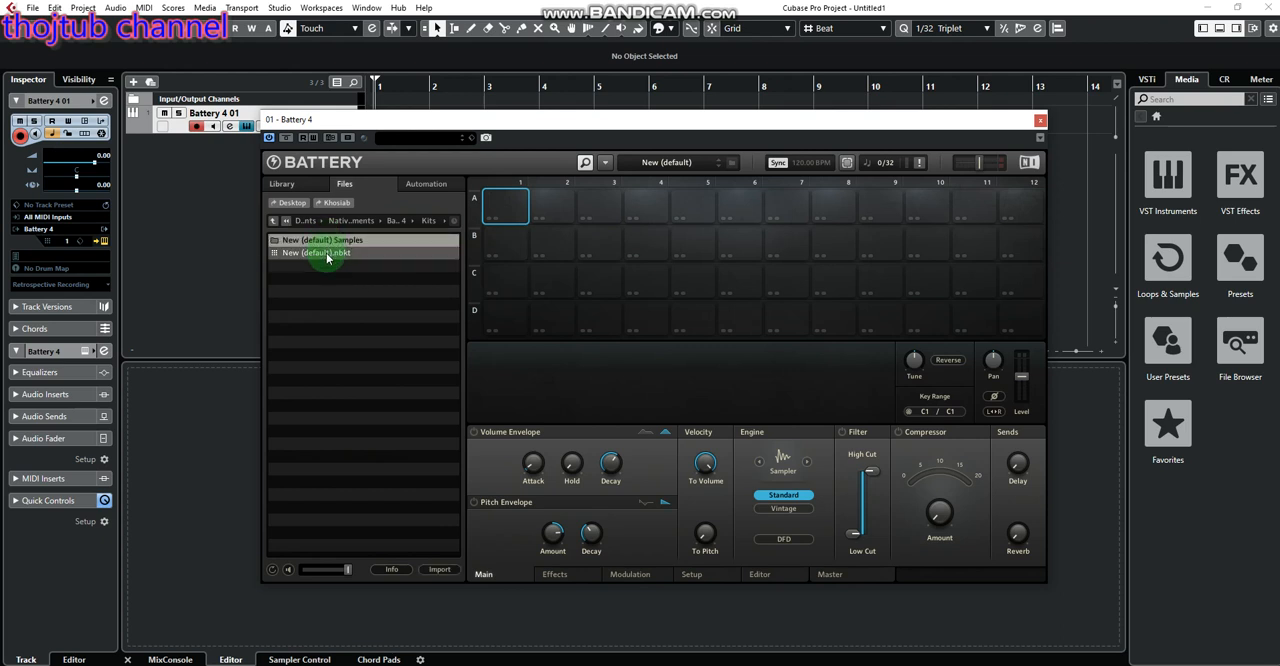
pyautogui.click(327, 256)
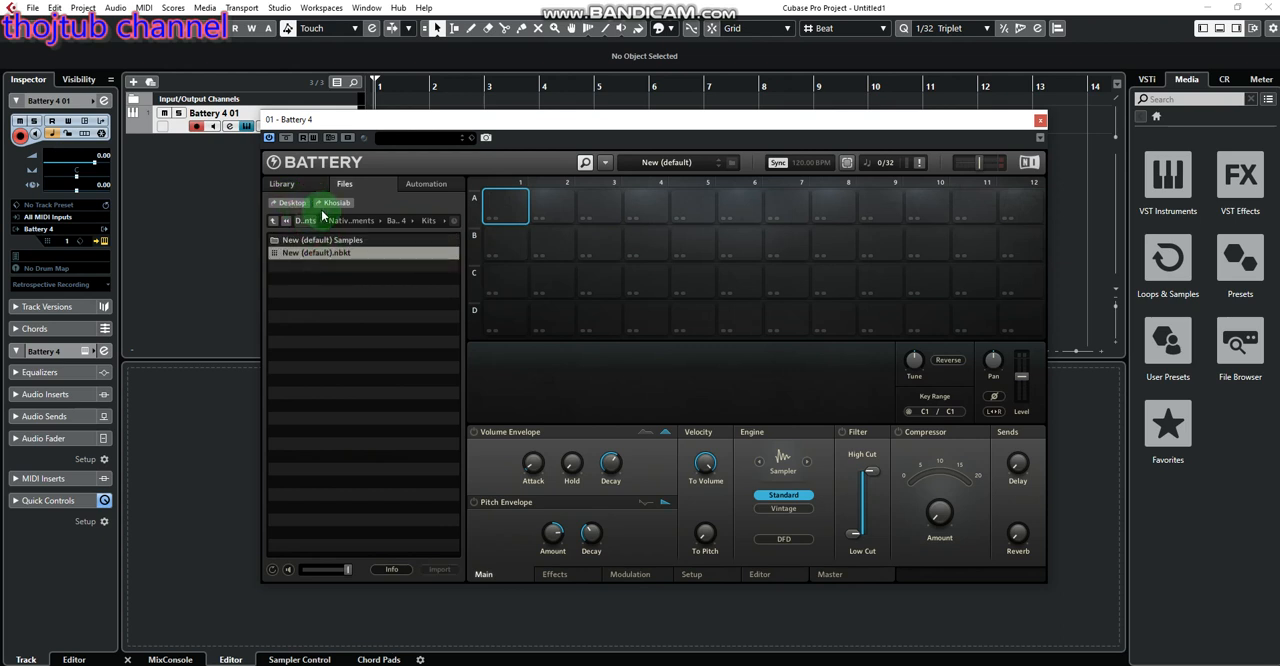
pyautogui.click(332, 206)
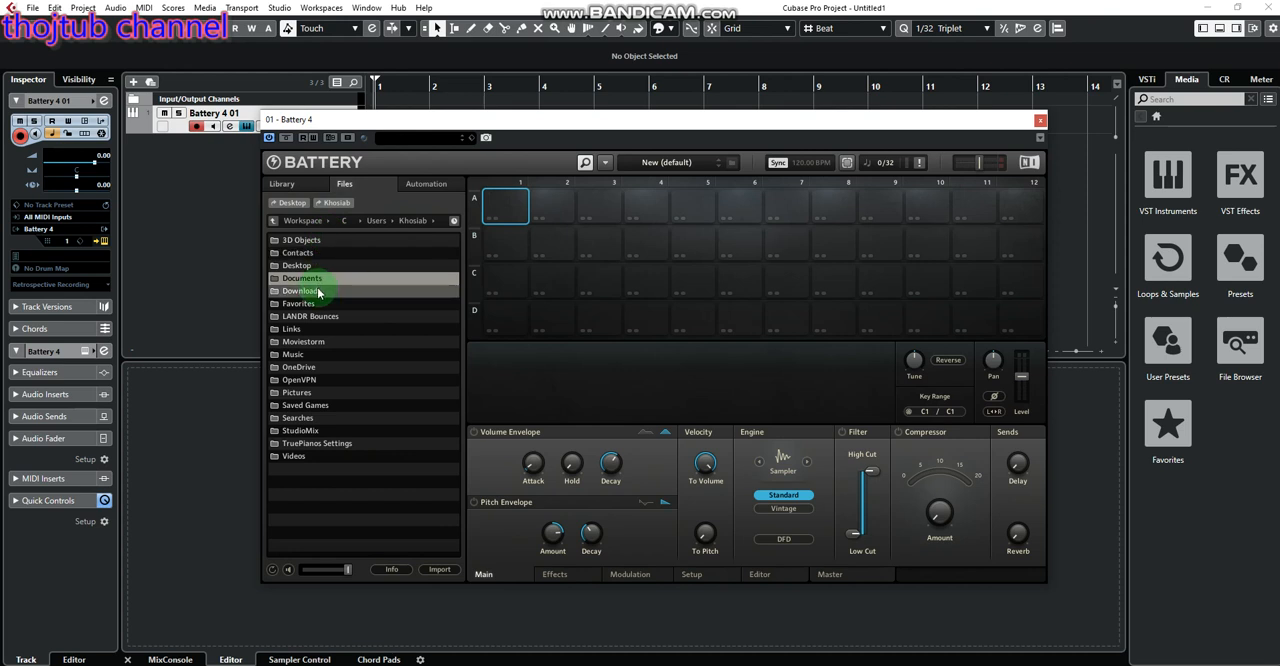
pyautogui.click(328, 279)
# Try user samples bd2, bd3, BD3 Mike, Snare 1 DW Maple Gel 1 and Snare 1 DW Maple Gel 3 in turn on Battery cell A1
pyautogui.click(283, 186)
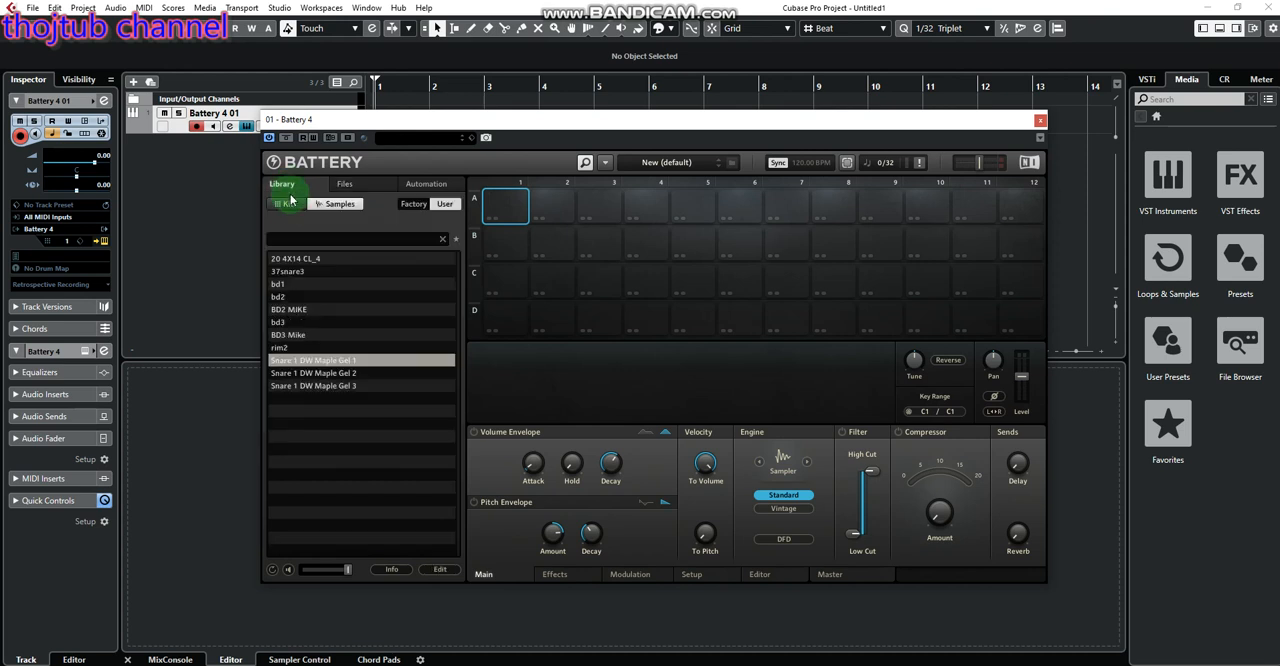
pyautogui.moveTo(300, 297); pyautogui.dragTo(510, 212)
pyautogui.moveTo(340, 322); pyautogui.dragTo(510, 212)
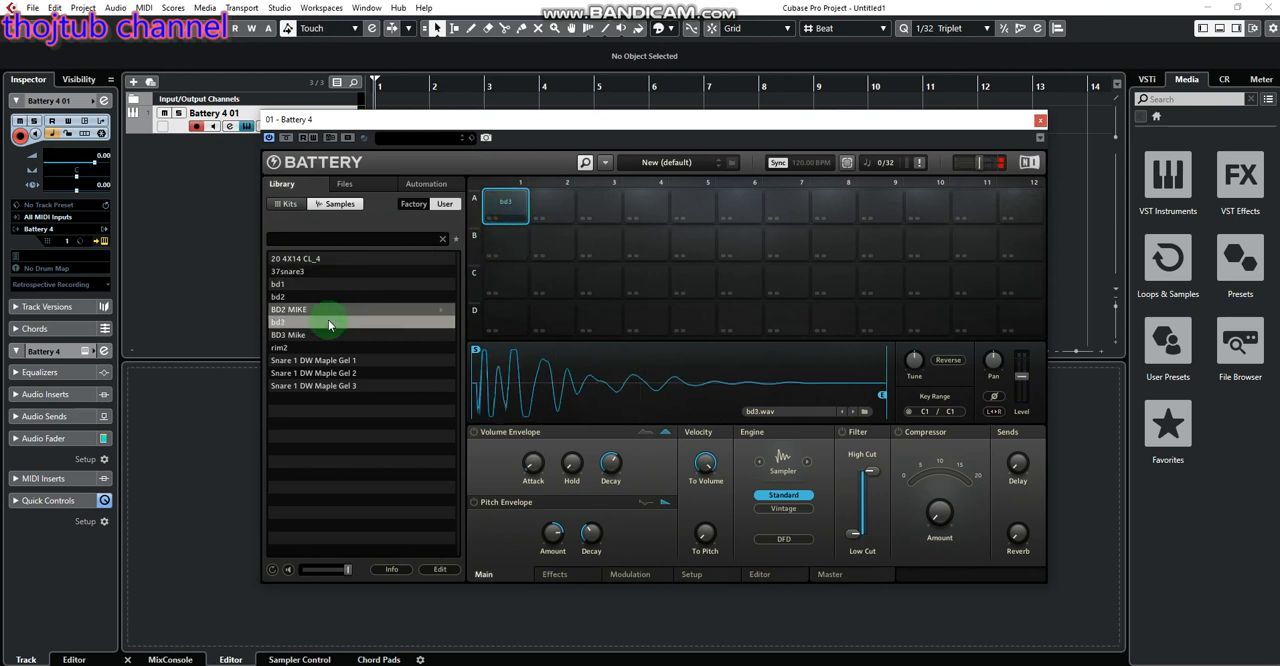
pyautogui.moveTo(325, 335); pyautogui.dragTo(505, 212)
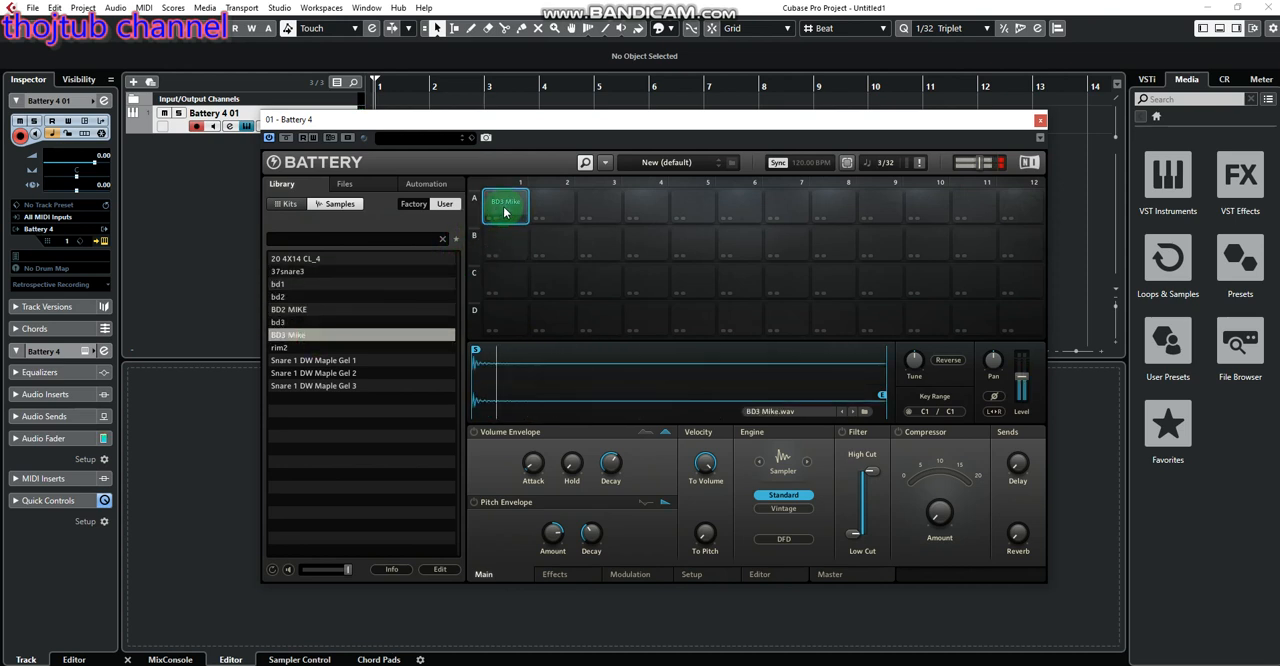
pyautogui.click(518, 205)
pyautogui.moveTo(378, 361); pyautogui.dragTo(503, 214)
pyautogui.click(503, 212)
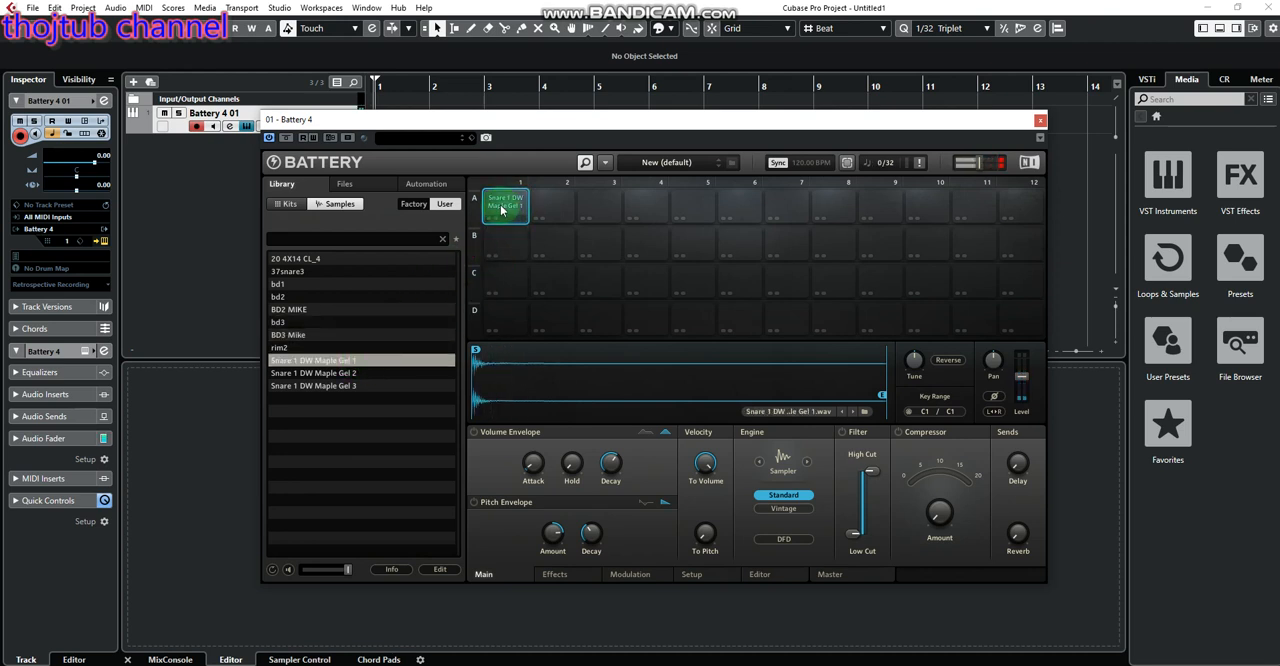
pyautogui.moveTo(351, 384); pyautogui.dragTo(499, 209)
pyautogui.click(344, 184)
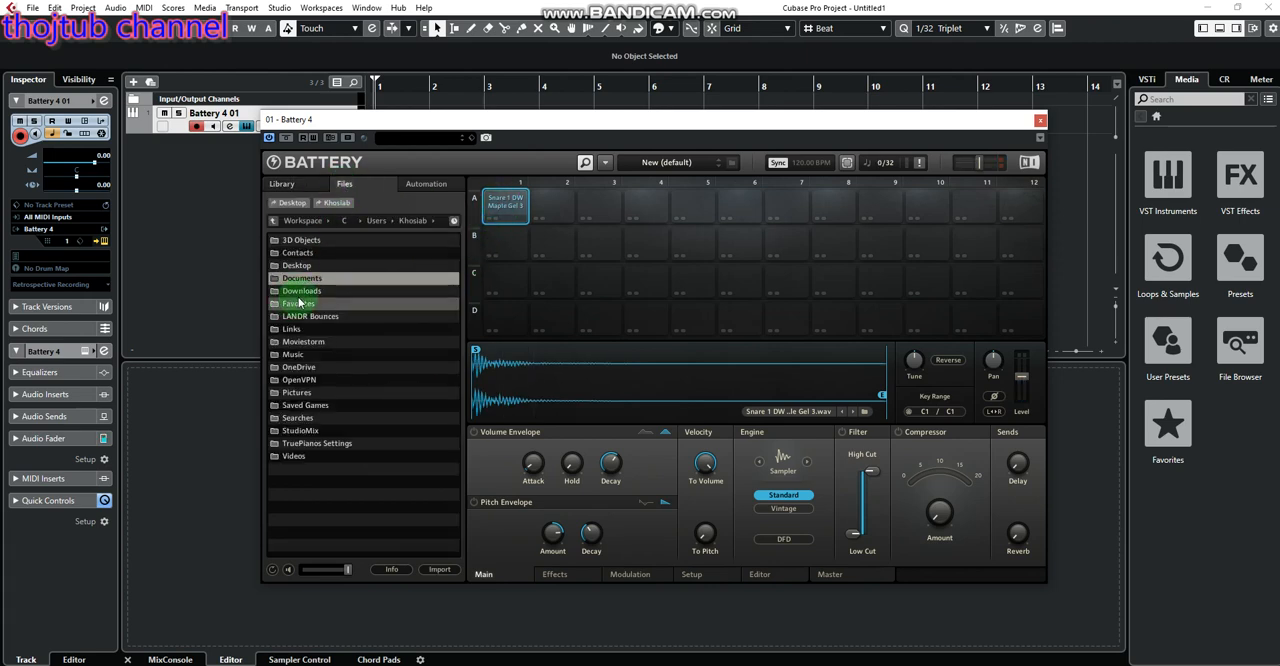
pyautogui.click(305, 222)
pyautogui.click(301, 204)
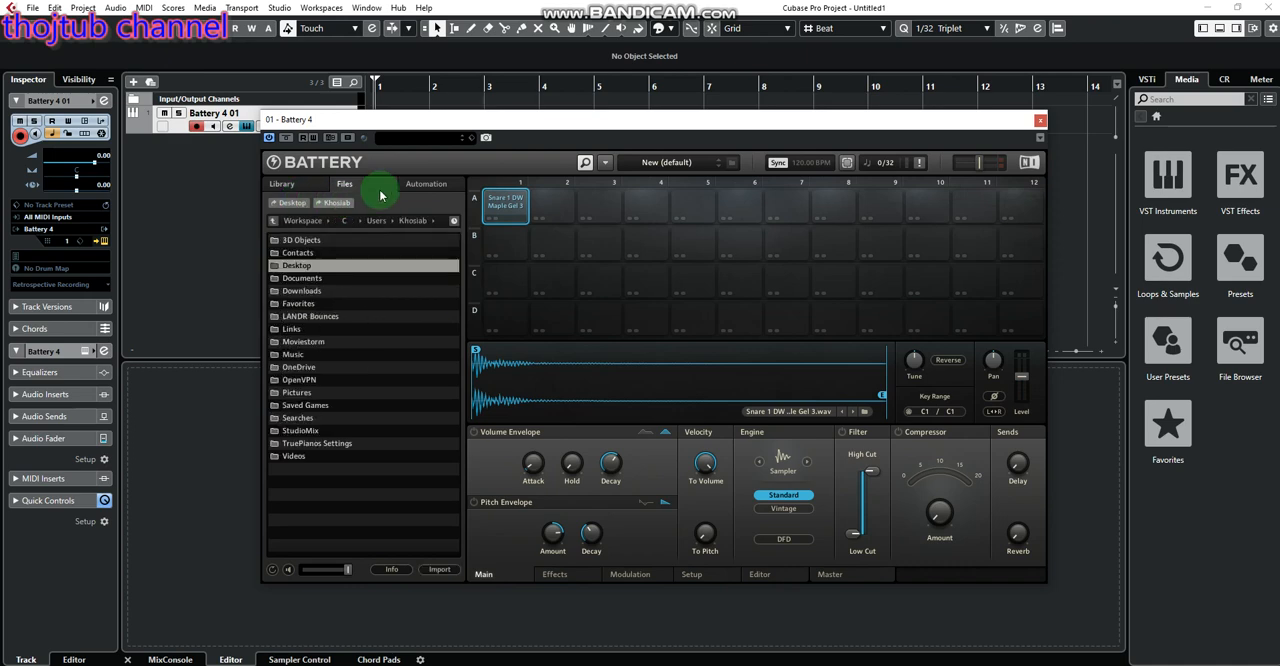
pyautogui.click(410, 184)
pyautogui.click(340, 186)
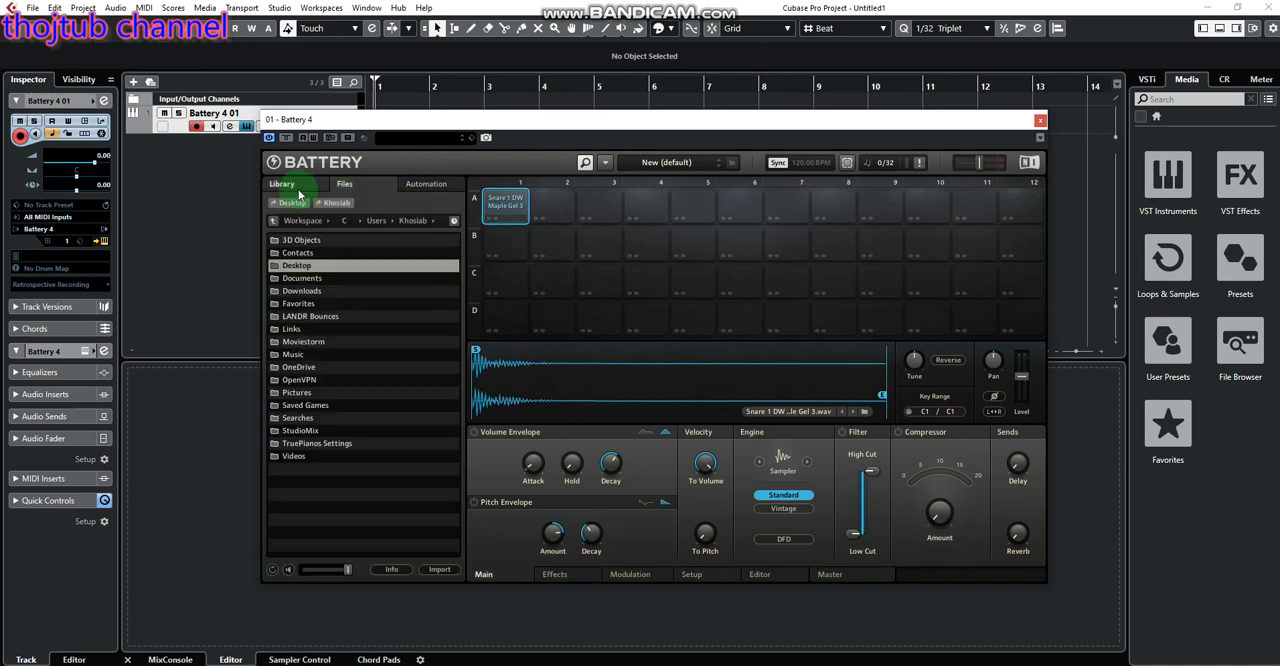
# Load the user kit New (default) from Battery's library into the cell matrix
pyautogui.click(291, 192)
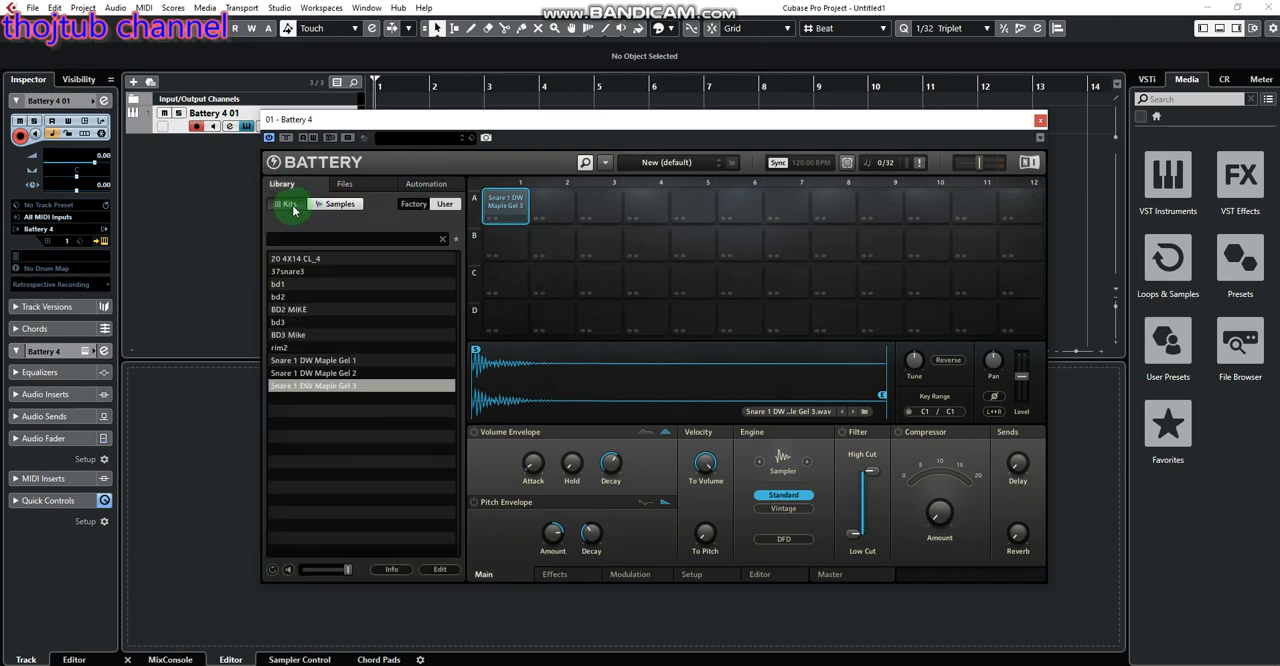
pyautogui.click(293, 208)
pyautogui.doubleClick(309, 258)
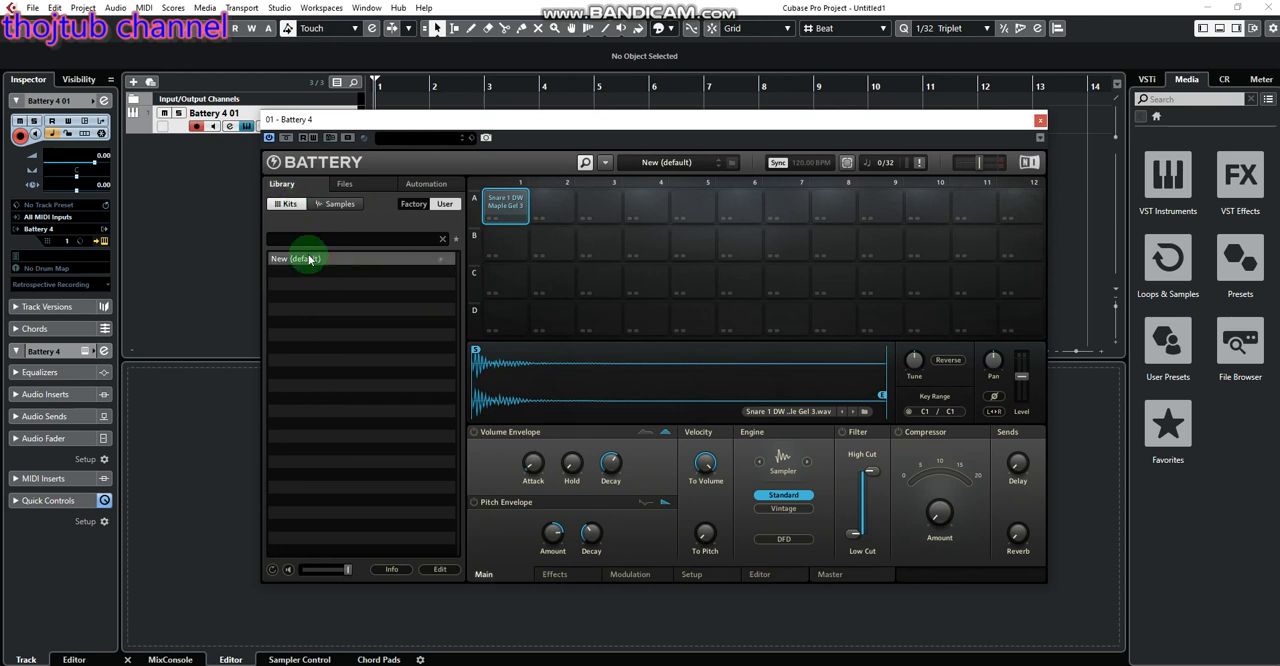
# Look through Battery's user samples, factory samples and kits, file browser and automation page
pyautogui.click(337, 204)
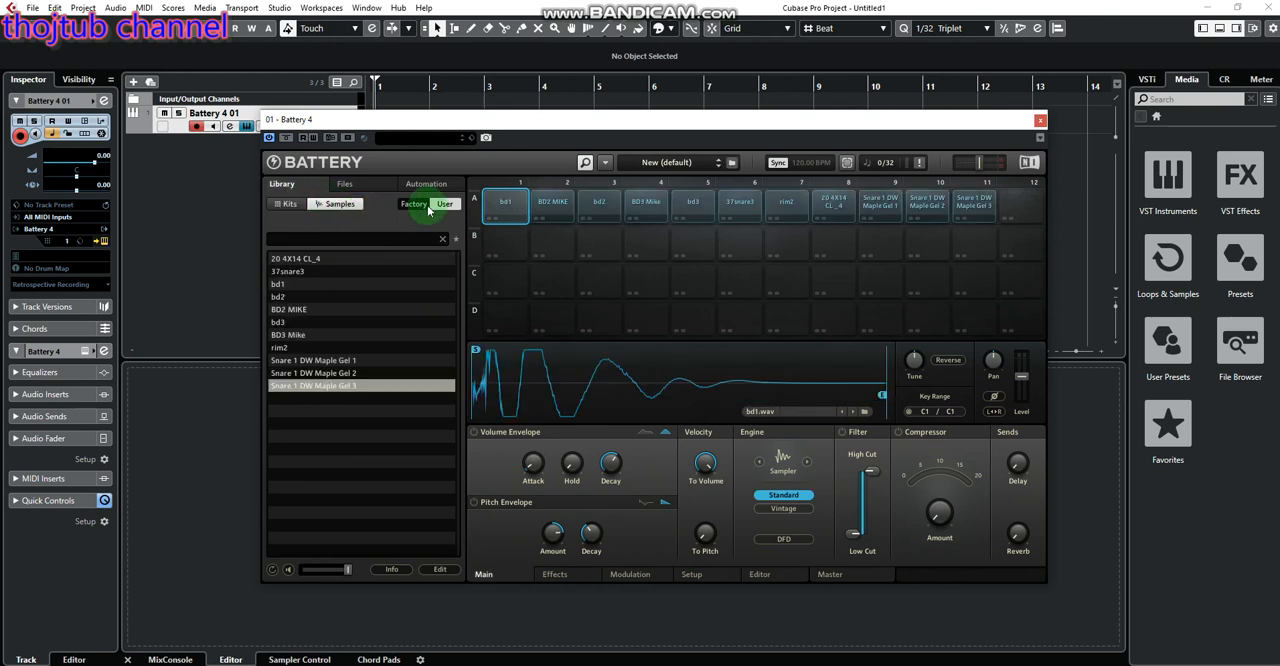
pyautogui.click(414, 204)
pyautogui.click(352, 204)
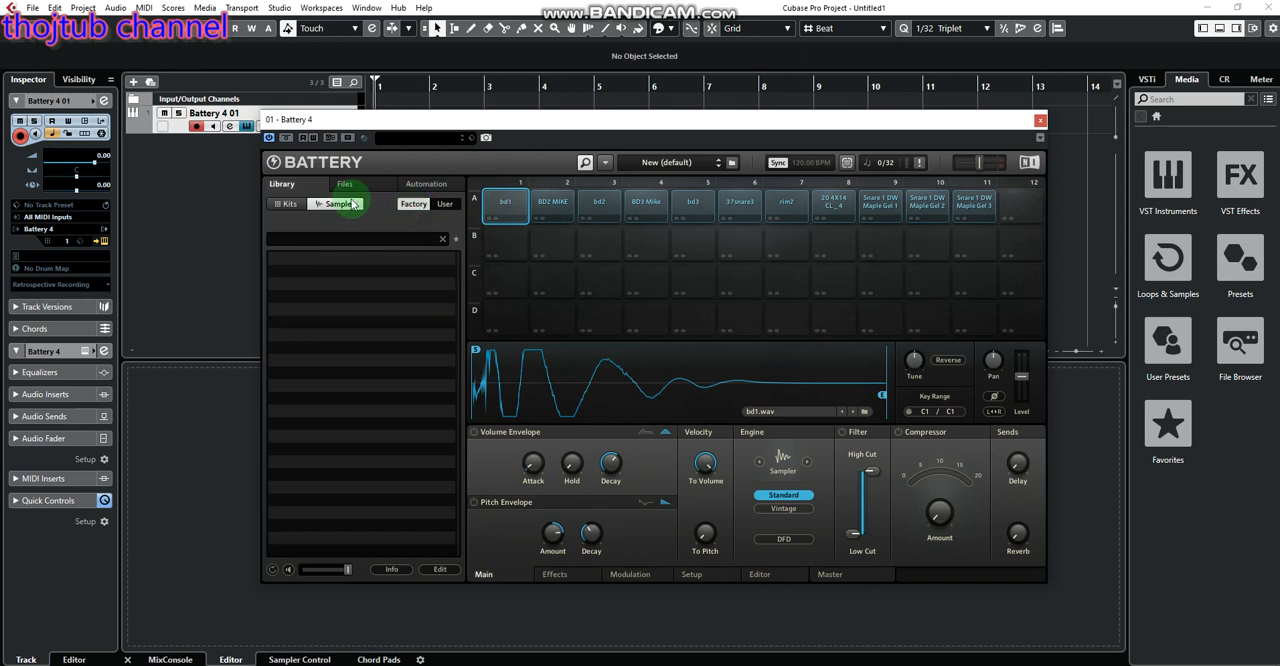
pyautogui.click(311, 207)
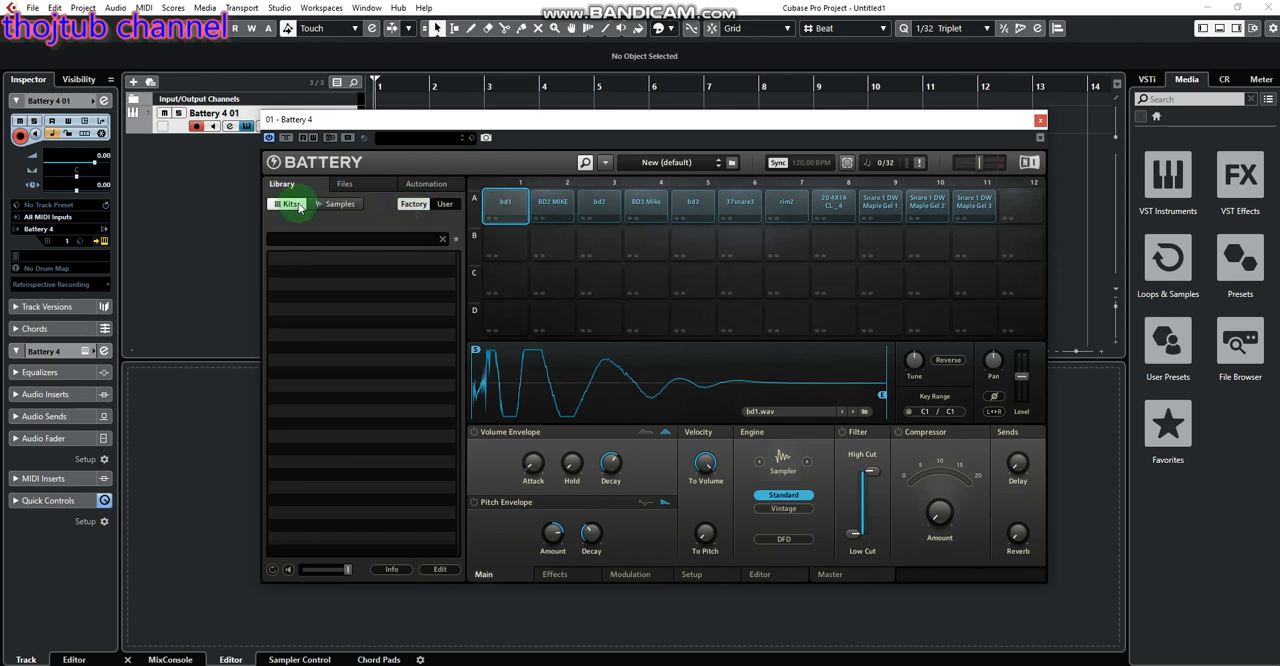
pyautogui.click(354, 187)
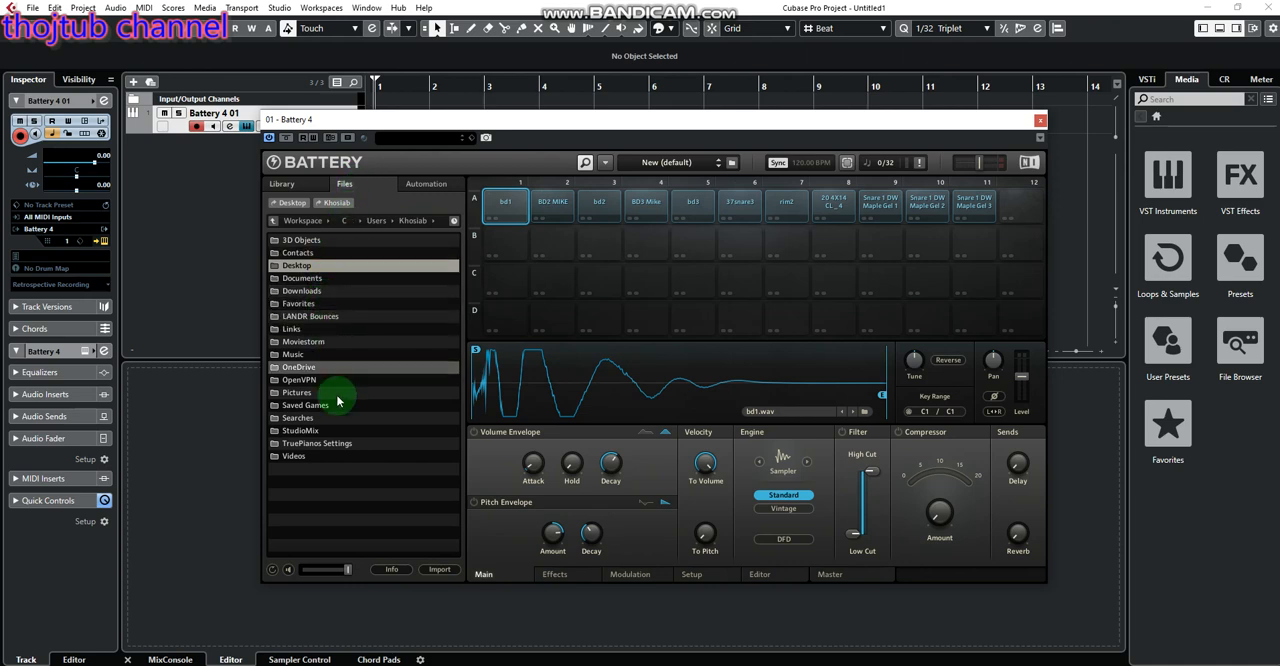
pyautogui.click(422, 183)
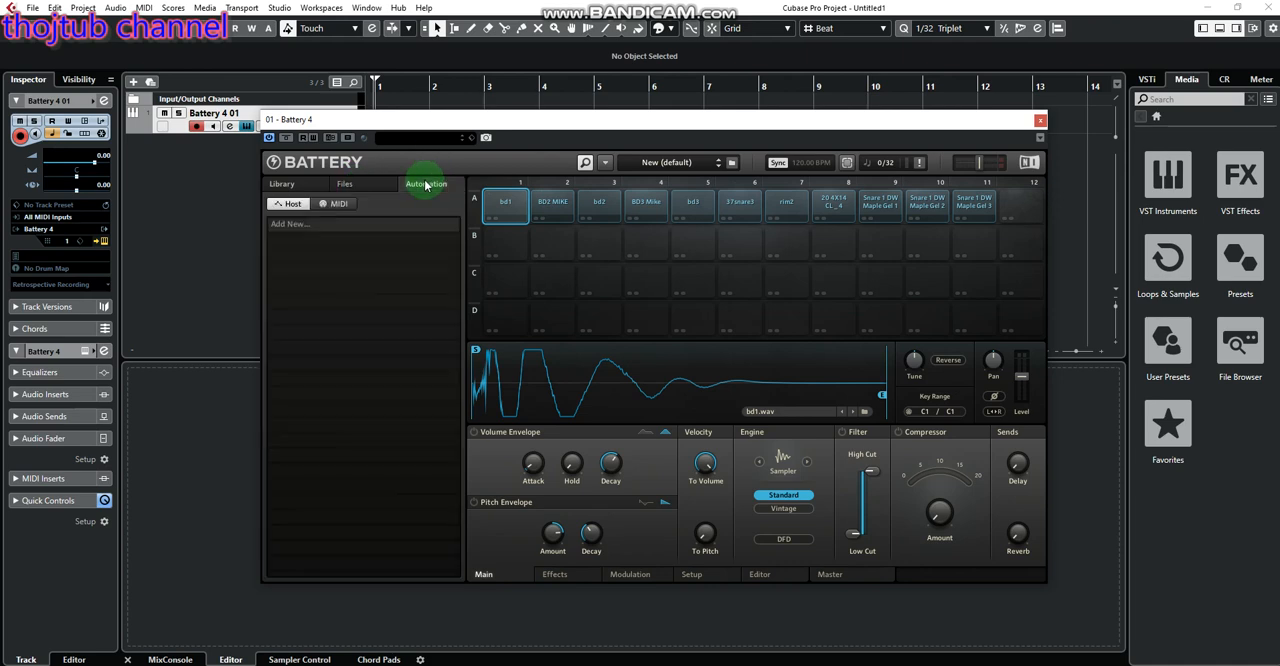
# Load the kit file lub tshiab.nbkt from the new Samples folder into Battery
pyautogui.click(339, 186)
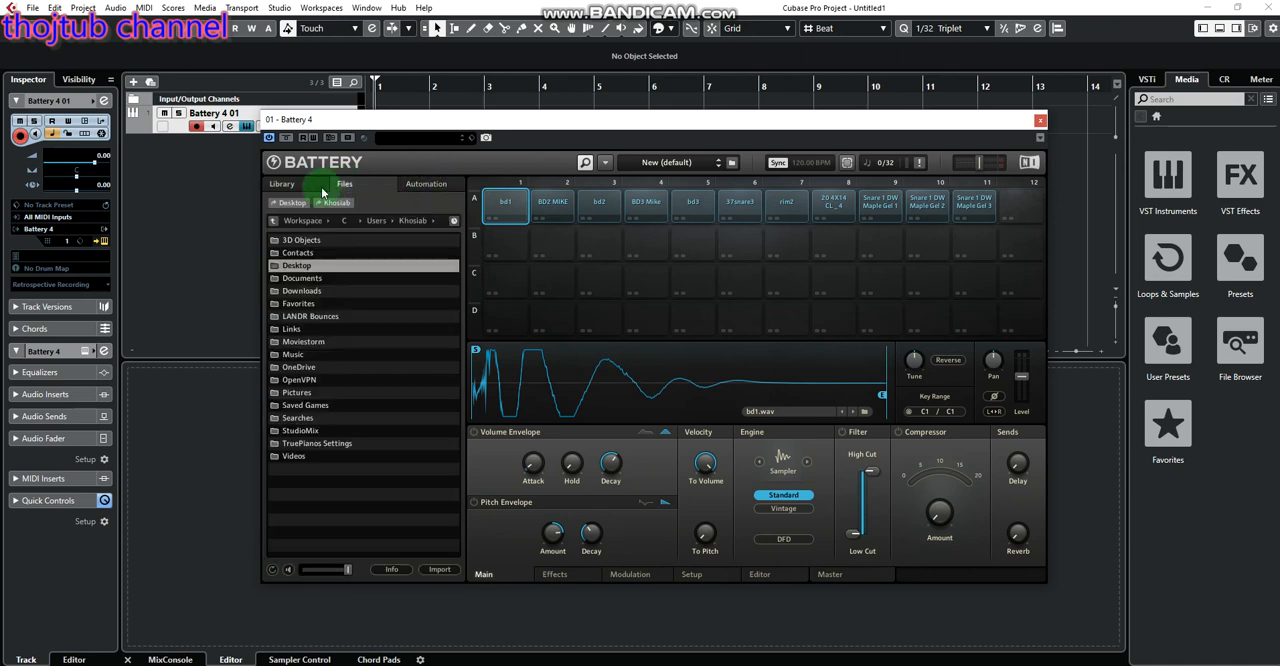
pyautogui.click(296, 188)
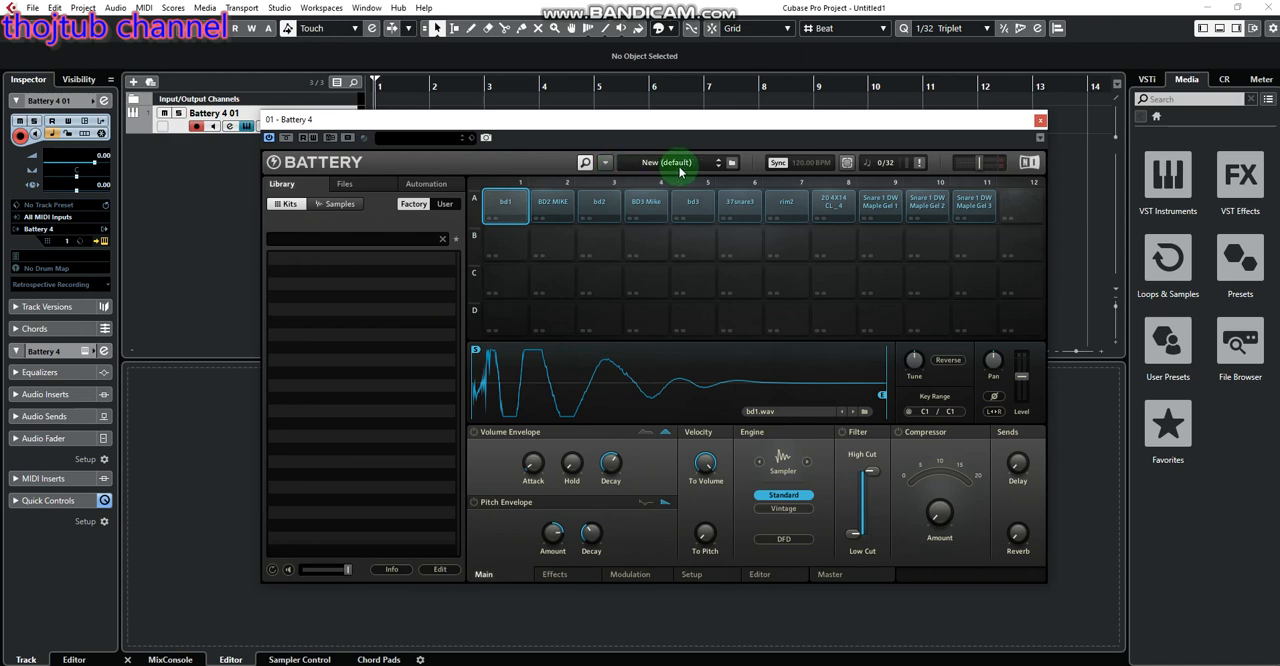
pyautogui.click(604, 162)
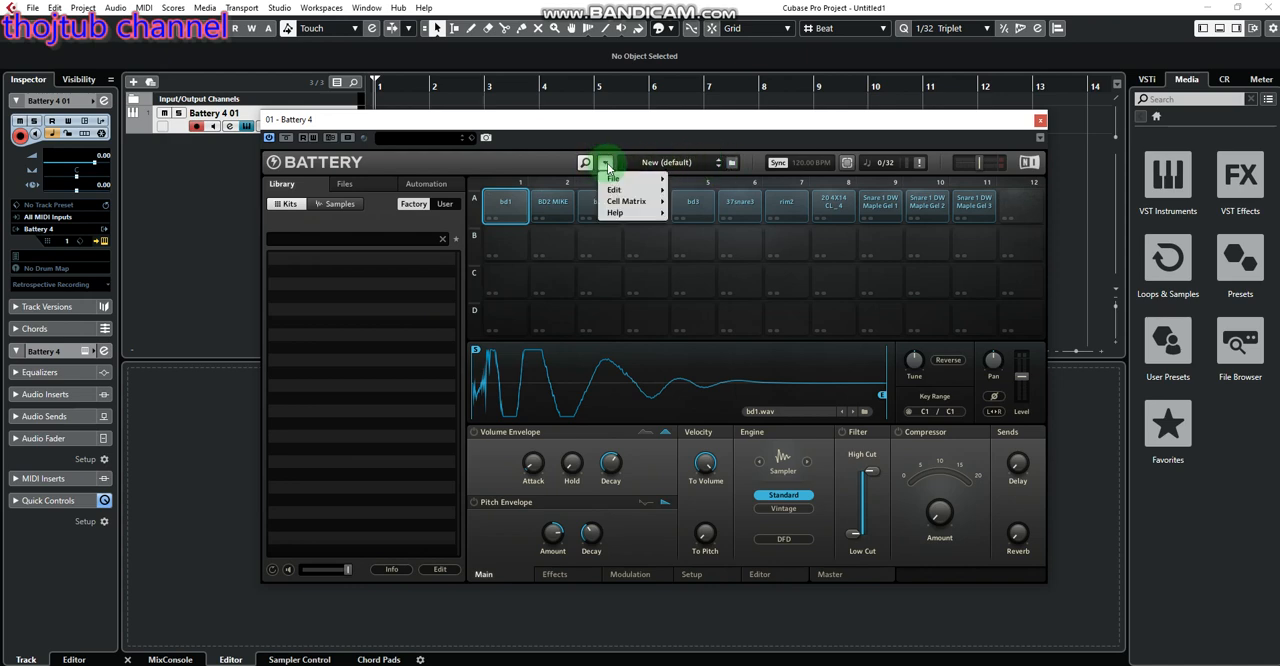
pyautogui.moveTo(632, 191)
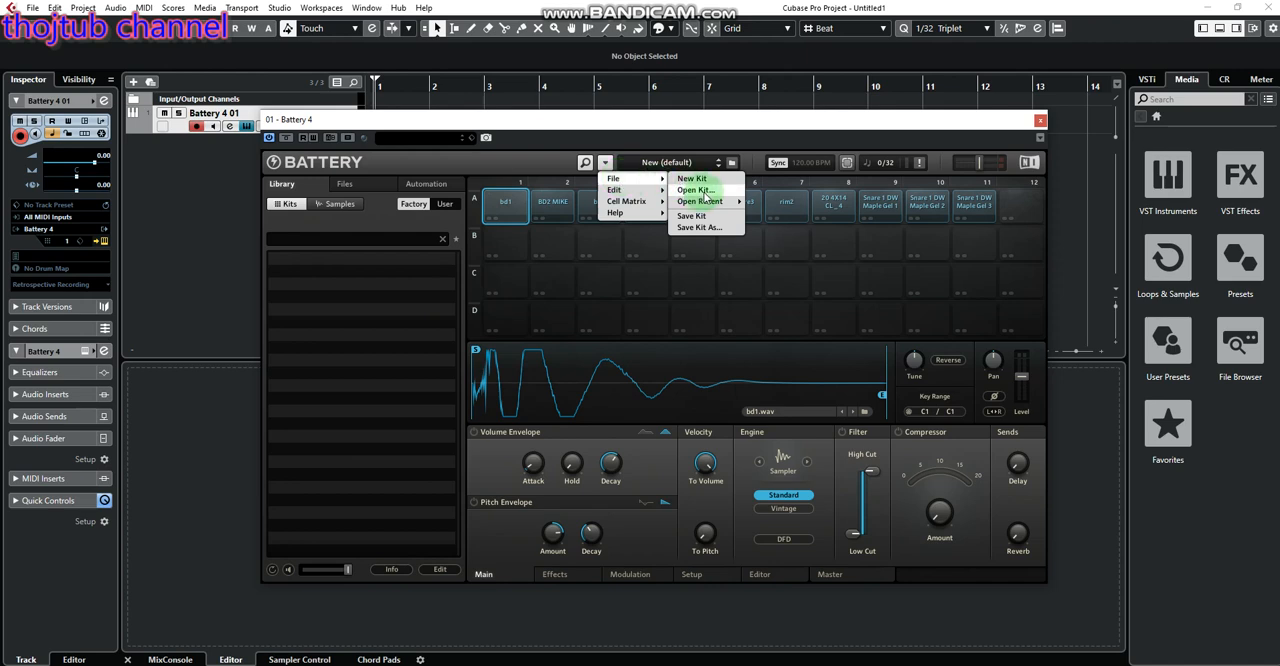
pyautogui.click(705, 193)
pyautogui.click(658, 400)
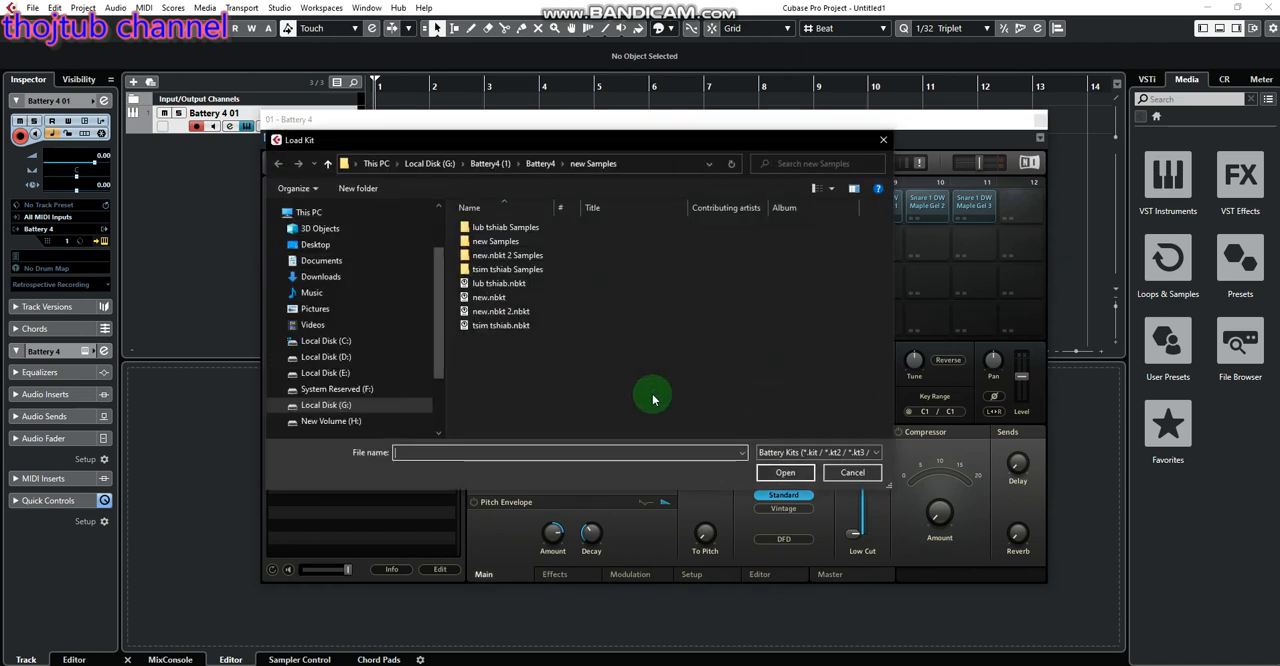
pyautogui.doubleClick(551, 283)
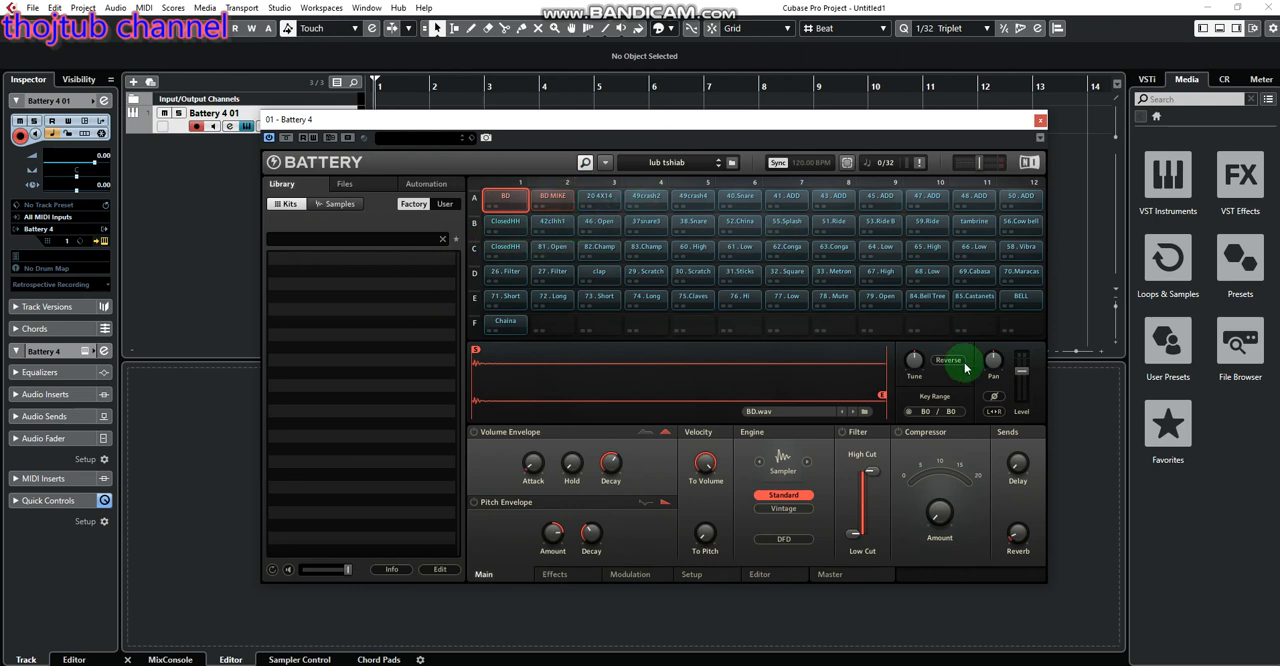
# Audition the row A cells of the loaded kit, from the BD kicks through the crash and ADD tom sounds
pyautogui.click(543, 203)
pyautogui.click(546, 204)
pyautogui.click(510, 205)
pyautogui.click(556, 204)
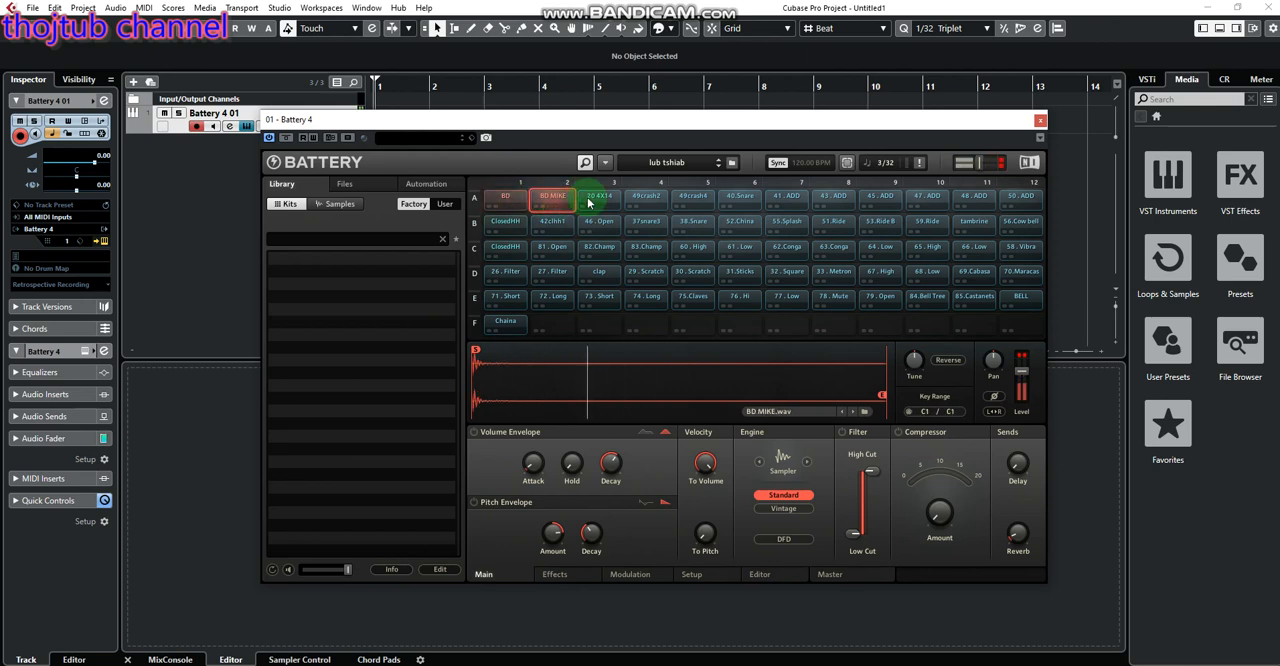
pyautogui.click(598, 201)
pyautogui.click(646, 201)
pyautogui.click(795, 203)
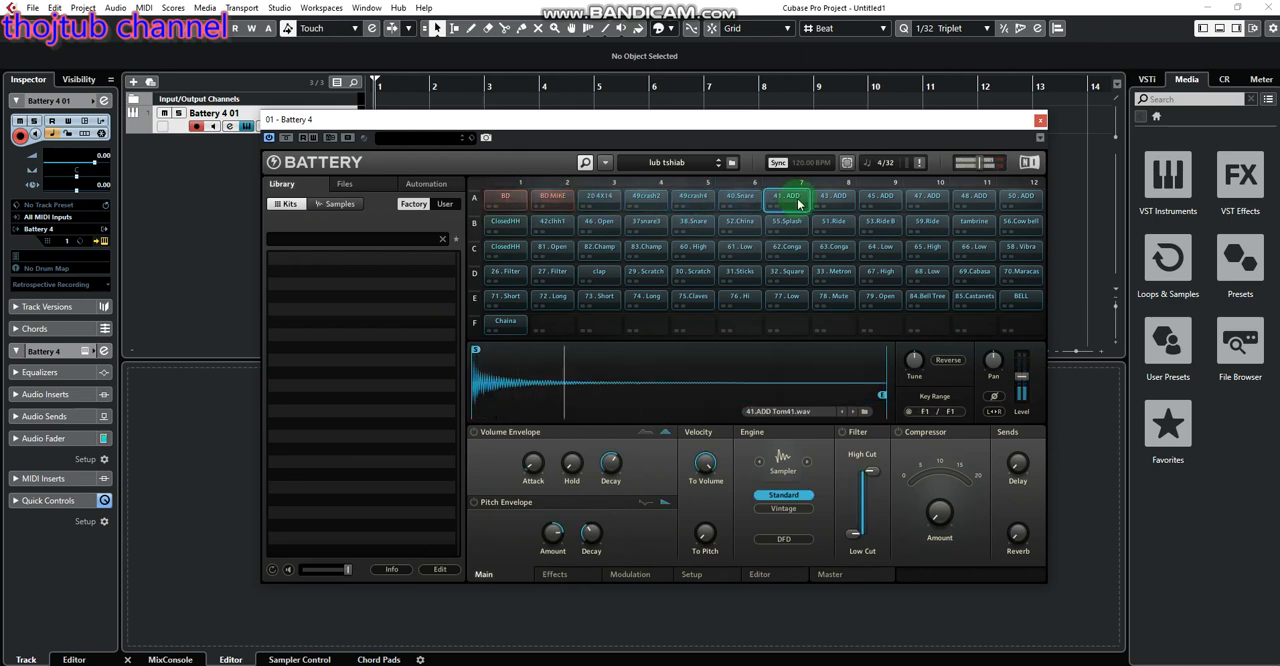
pyautogui.click(833, 201)
pyautogui.click(880, 201)
pyautogui.click(926, 201)
pyautogui.click(973, 201)
pyautogui.click(1010, 203)
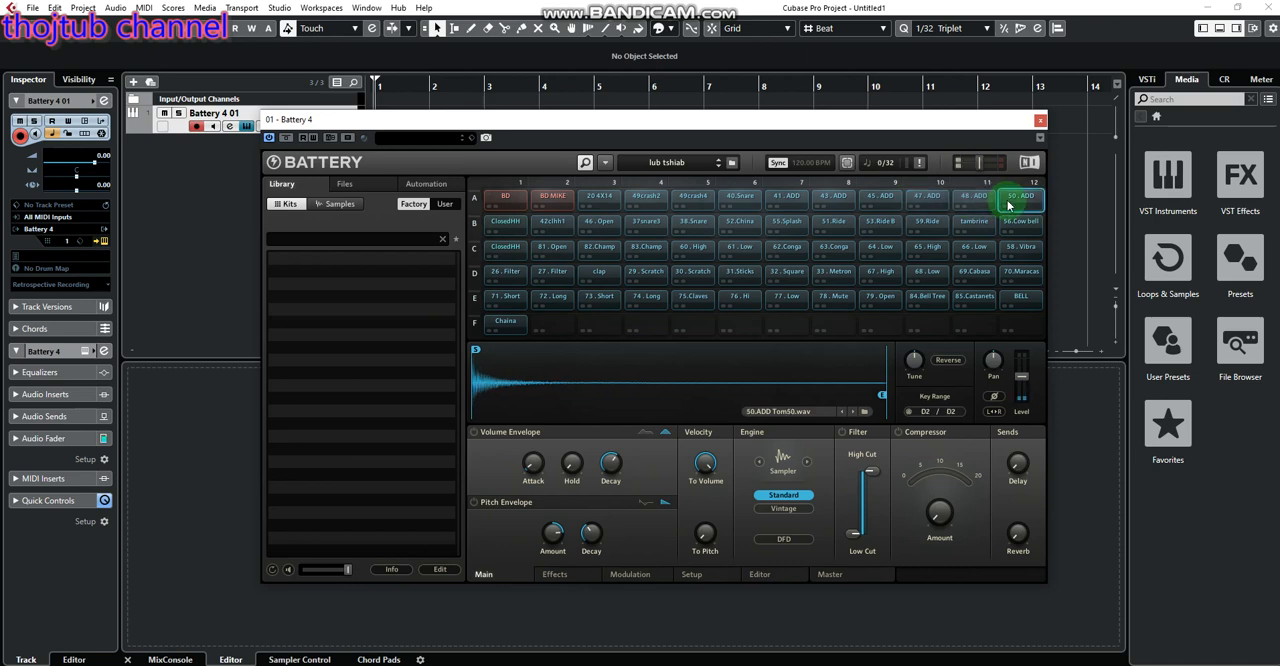
# Audition every row B cell of the kit in order, from ClosedHH to 56.Cow bell
pyautogui.click(505, 222)
pyautogui.click(552, 222)
pyautogui.click(600, 222)
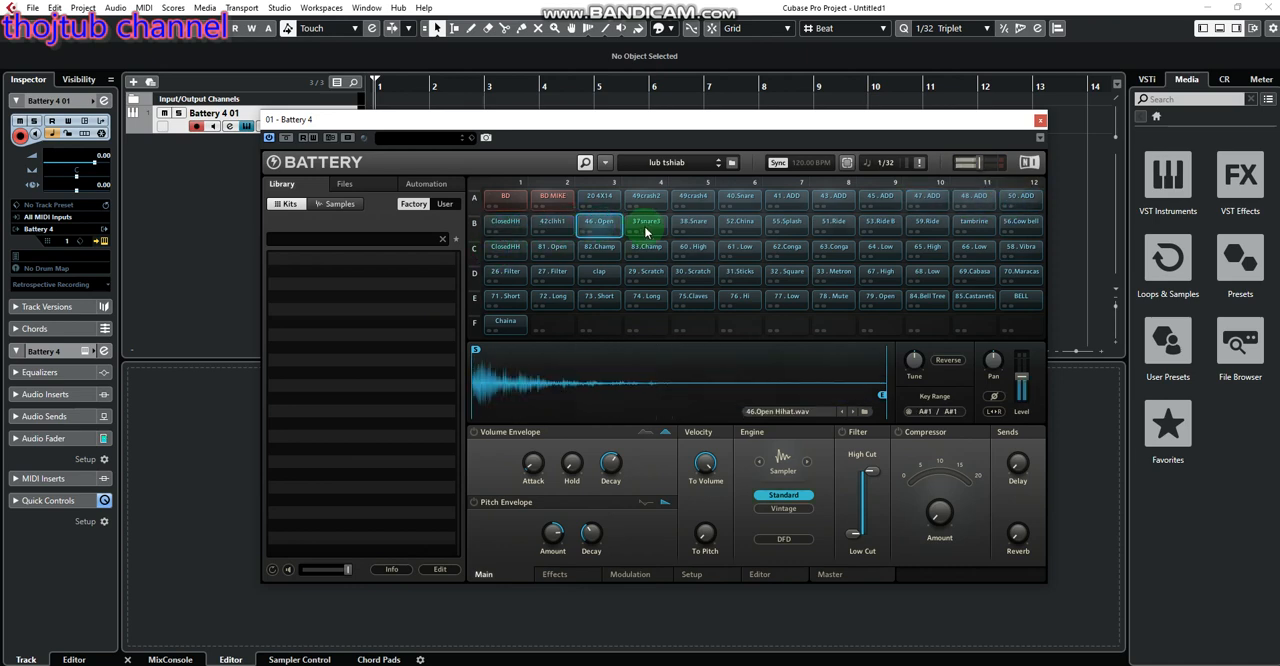
pyautogui.click(646, 225)
pyautogui.click(693, 222)
pyautogui.click(740, 222)
pyautogui.click(787, 222)
pyautogui.click(833, 222)
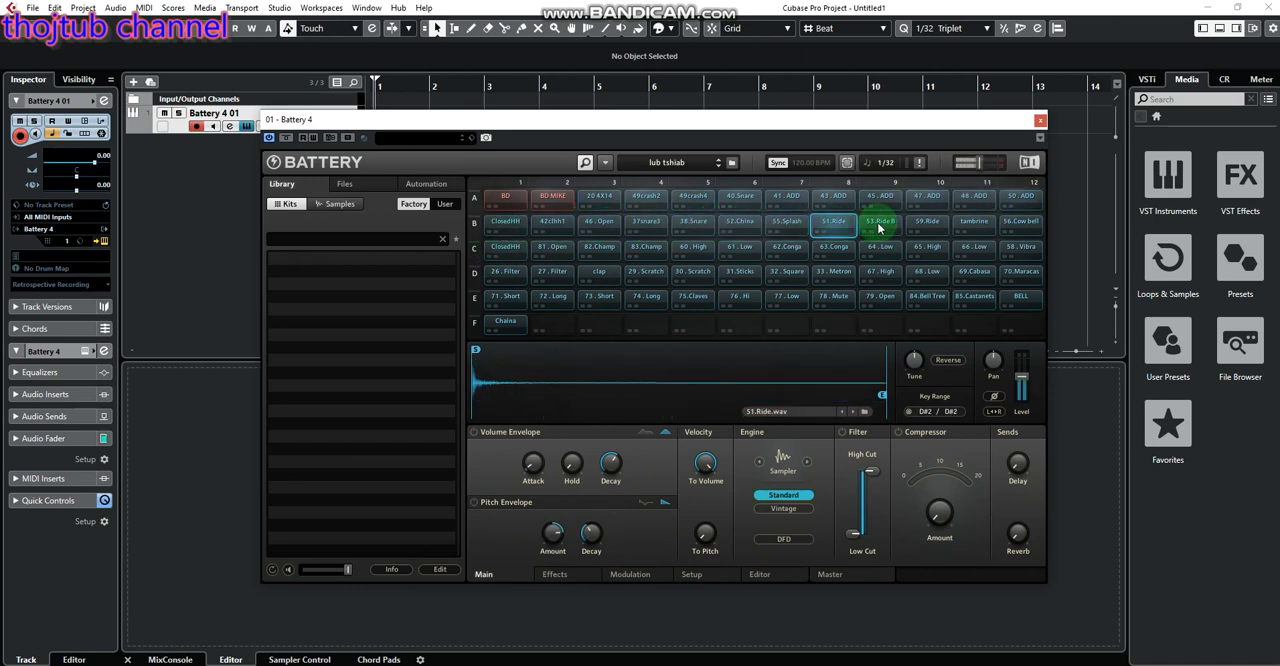
pyautogui.click(879, 224)
pyautogui.click(926, 222)
pyautogui.click(973, 222)
pyautogui.click(1020, 222)
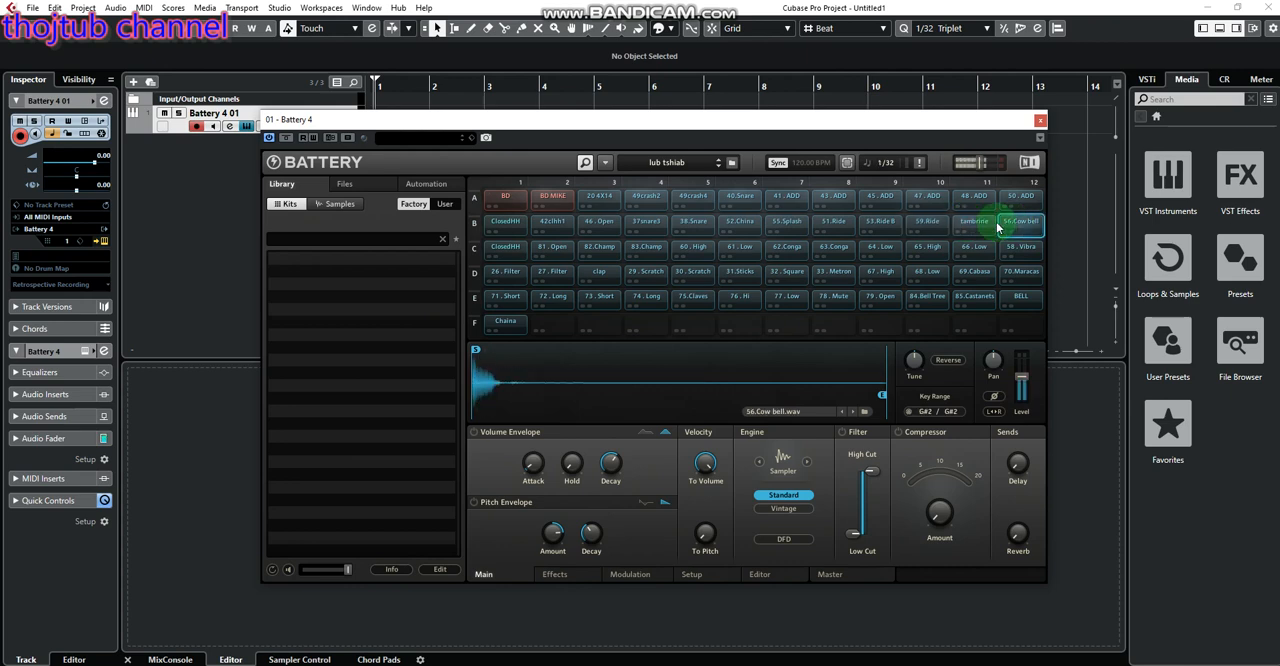
# Audition all row C cells of the kit from ClosedHH to 58. Vibra, and play the BD cell again
pyautogui.click(500, 248)
pyautogui.click(552, 248)
pyautogui.click(599, 248)
pyautogui.click(646, 248)
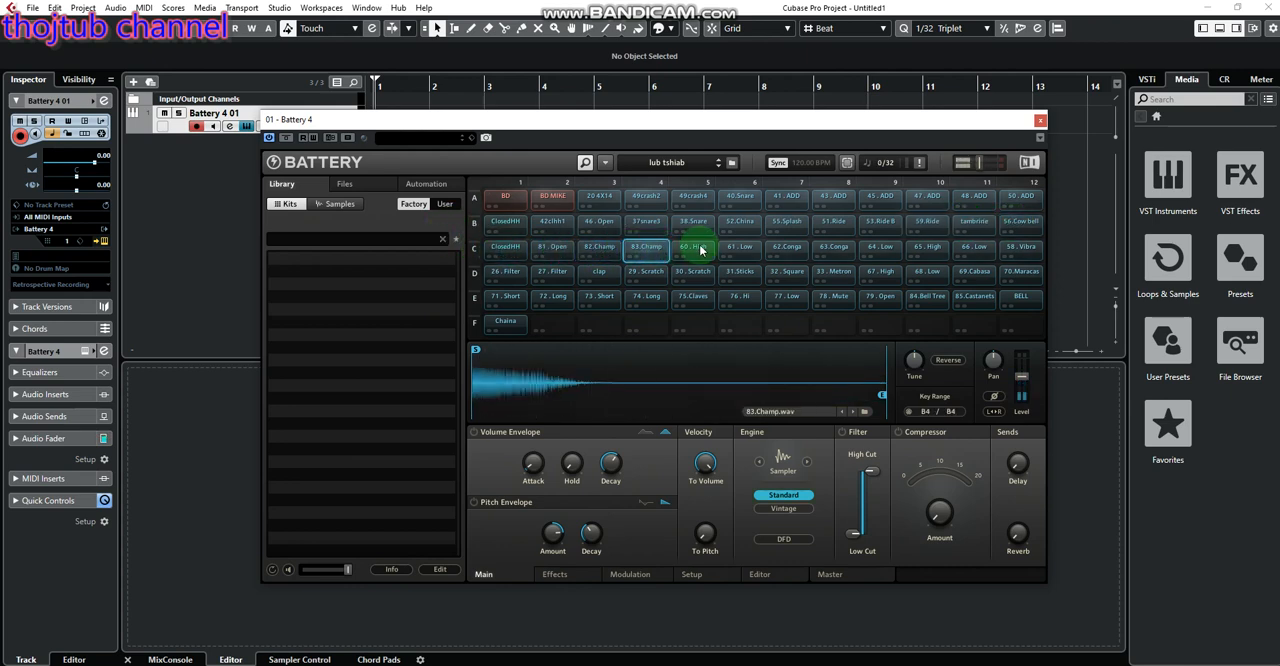
pyautogui.click(693, 248)
pyautogui.click(740, 248)
pyautogui.click(787, 248)
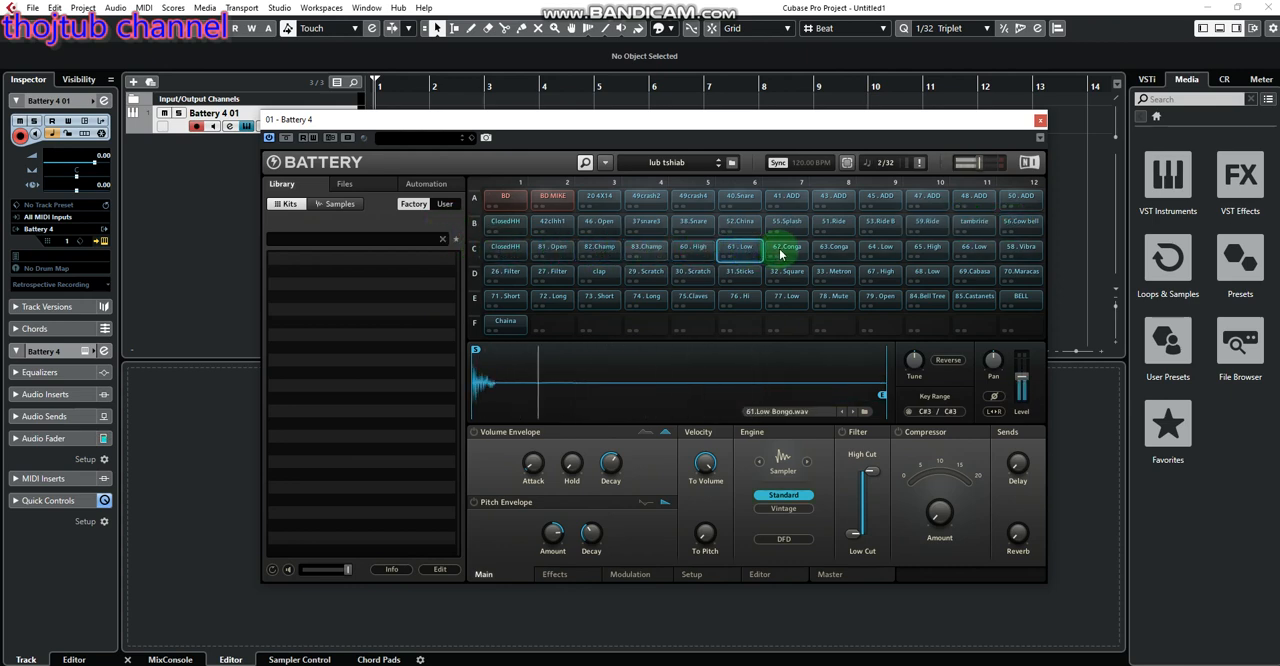
pyautogui.click(838, 254)
pyautogui.click(880, 248)
pyautogui.click(926, 248)
pyautogui.click(973, 248)
pyautogui.click(1020, 248)
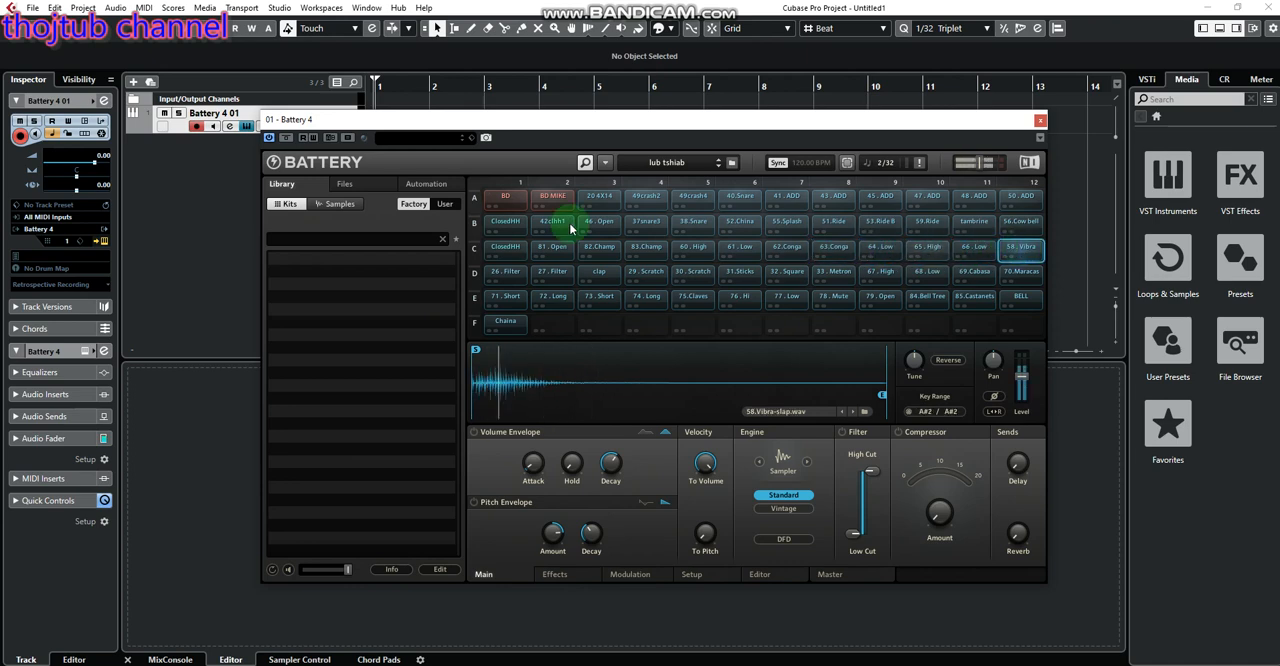
pyautogui.click(502, 198)
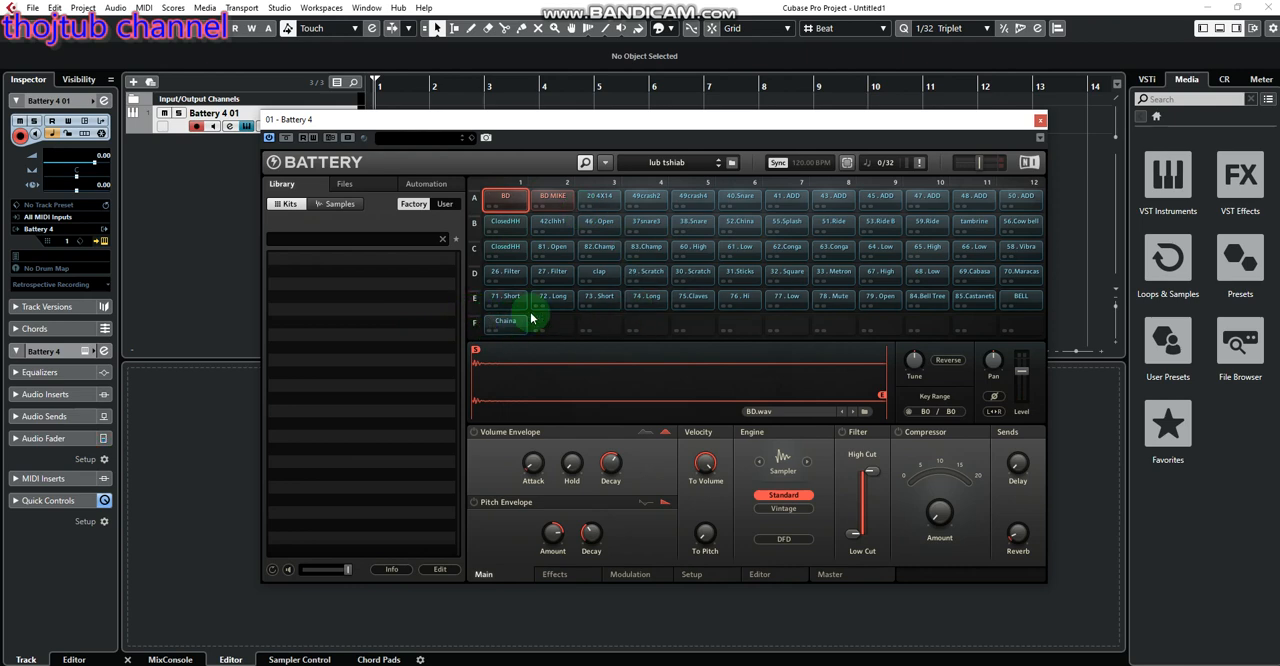
# Move the Battery window aside and, in File Explorer, open the WAV folder under D: > drum pack > TMKD_Kicks_Pack > TMKD_Kick1_Inferno
pyautogui.click(1206, 10)
pyautogui.moveTo(686, 118); pyautogui.dragTo(980, 78)
pyautogui.doubleClick(124, 78)
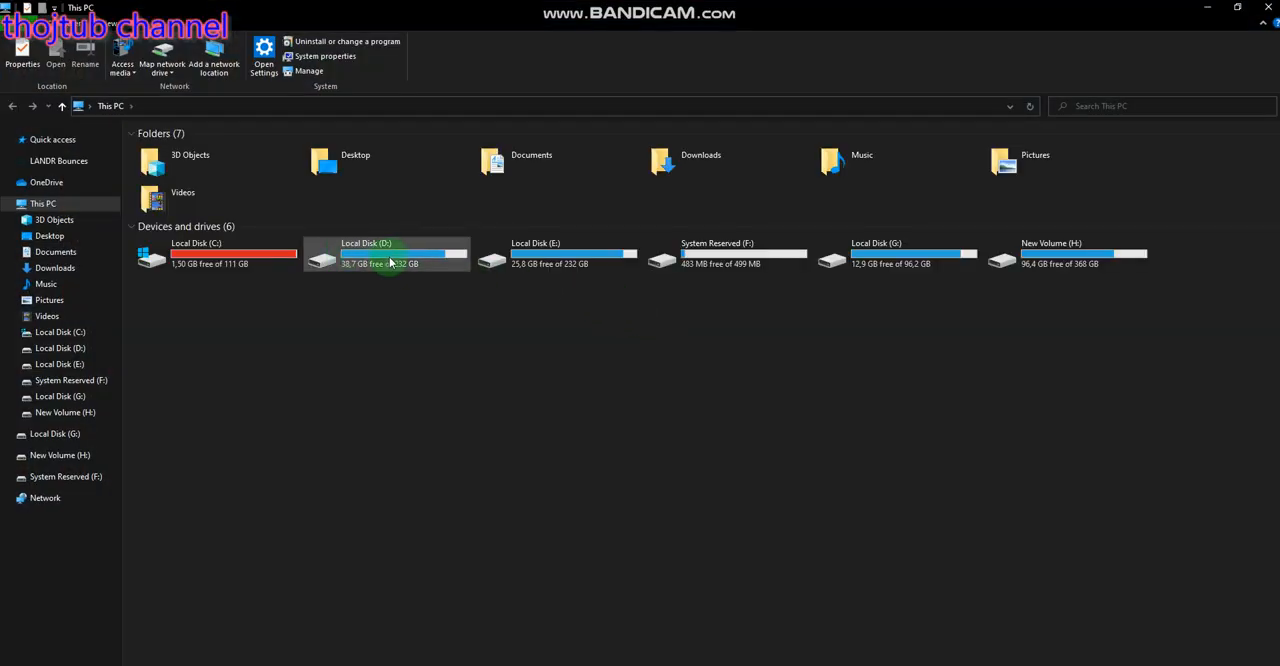
pyautogui.doubleClick(390, 262)
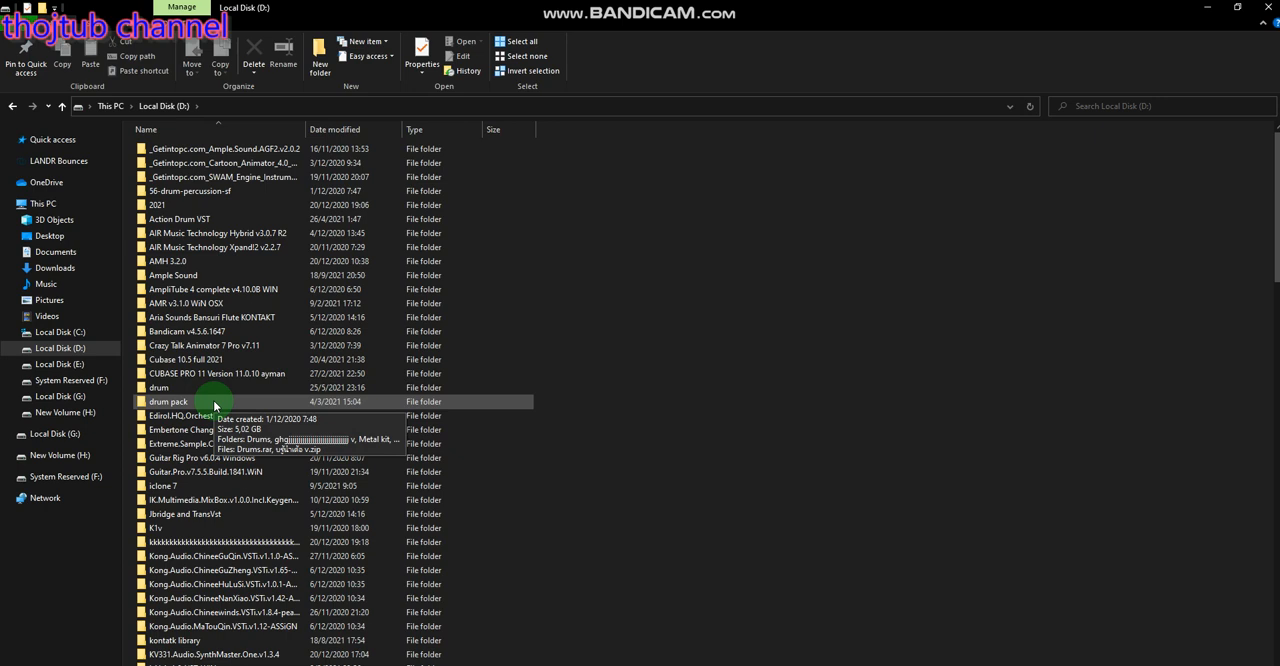
pyautogui.doubleClick(180, 404)
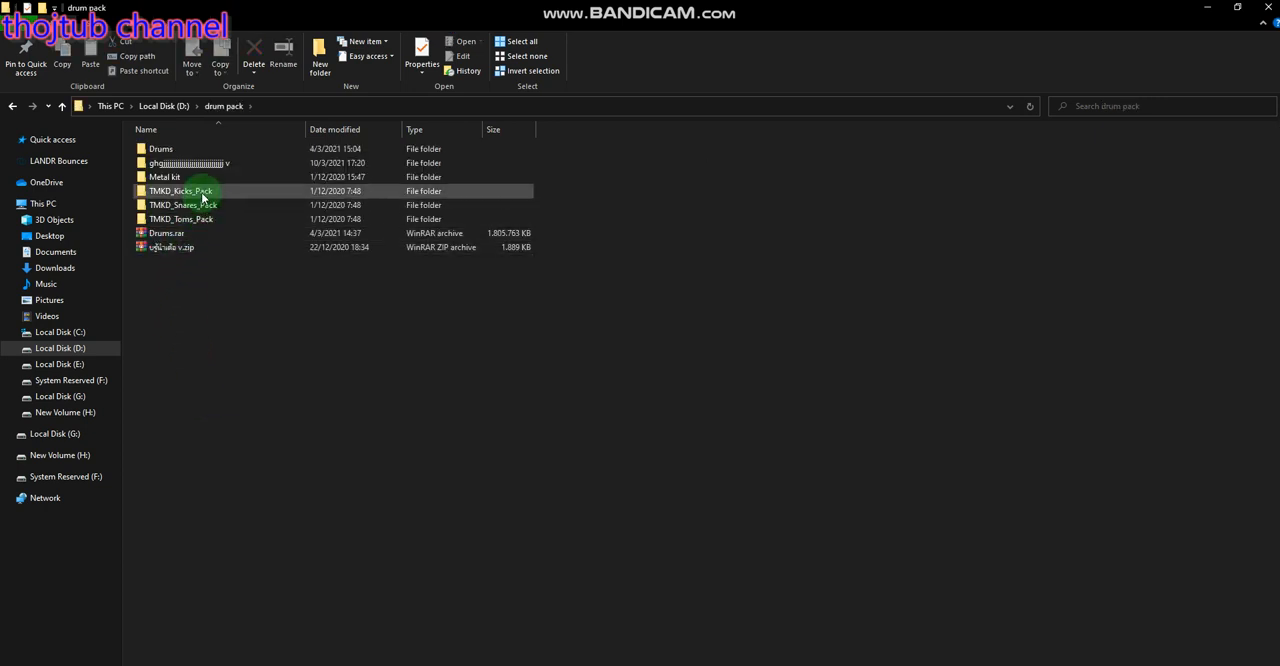
pyautogui.doubleClick(205, 192)
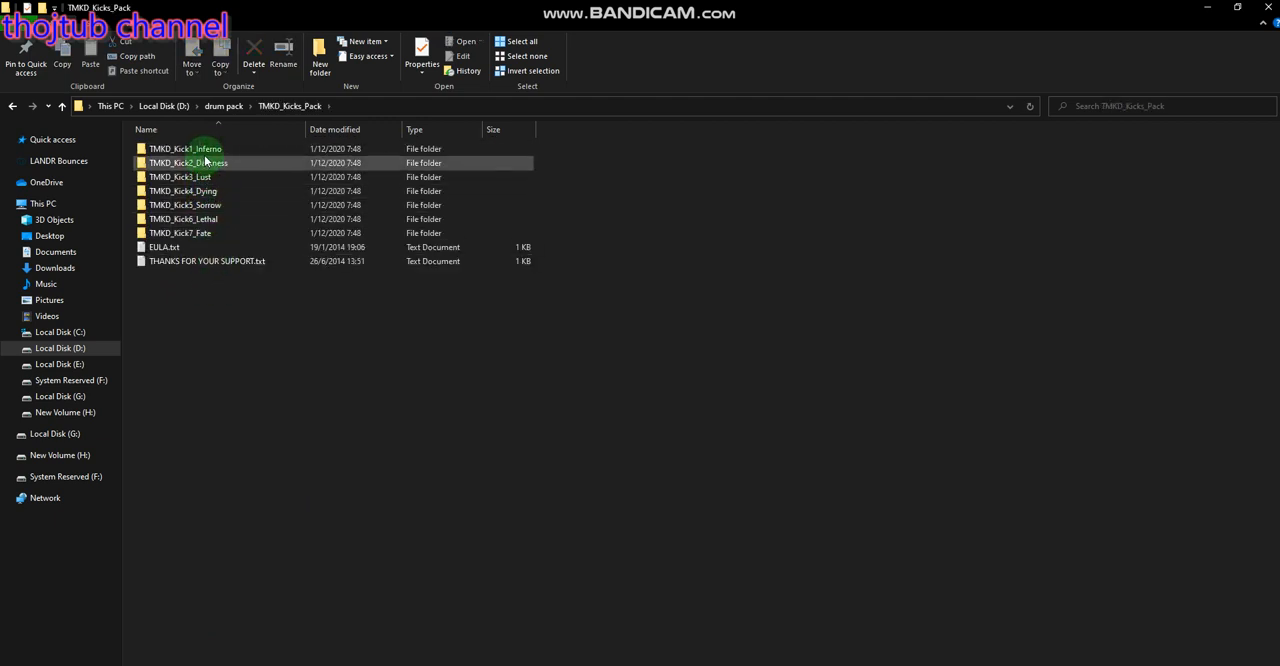
pyautogui.doubleClick(205, 152)
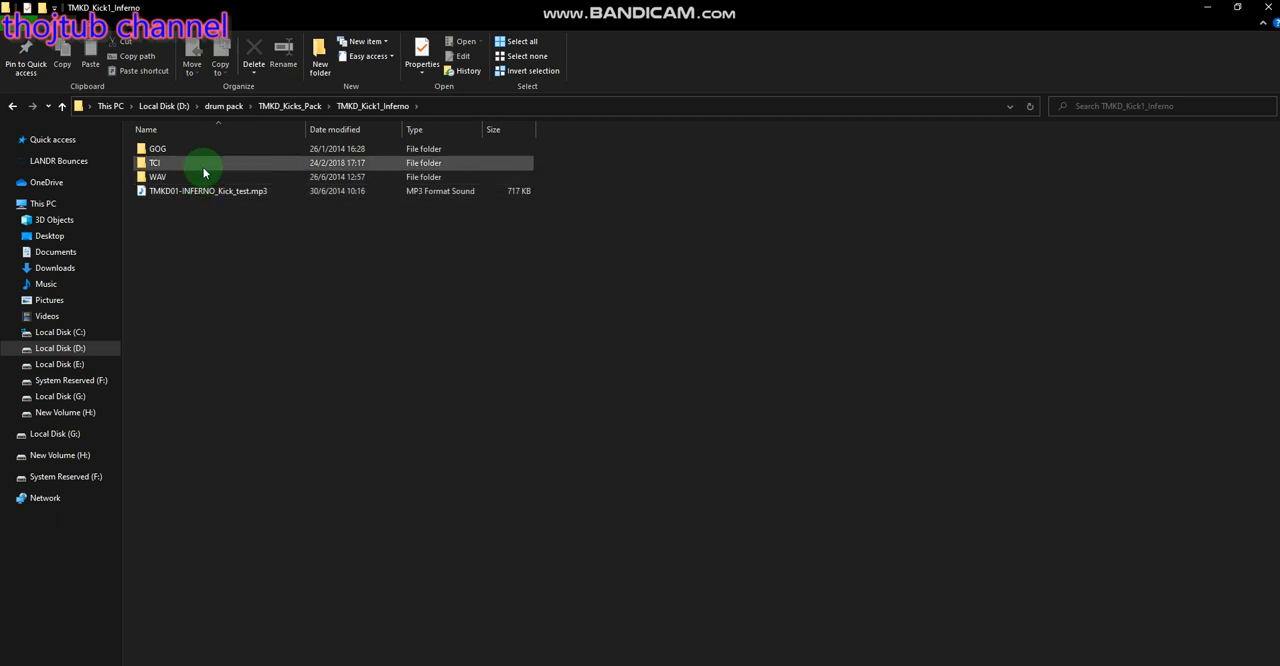
pyautogui.doubleClick(205, 177)
# Preview the TMKD01 inferno kick samples, including inferno_kick_01, 03 and 06, in the music player
pyautogui.doubleClick(207, 149)
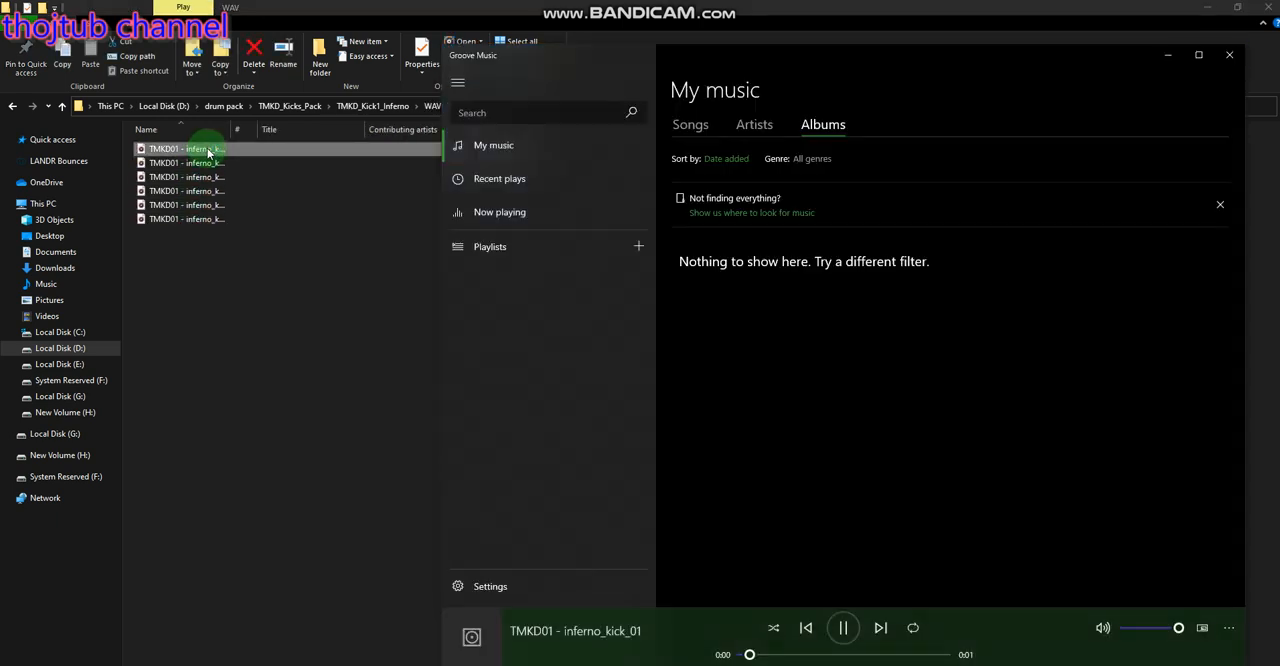
pyautogui.click(208, 164)
pyautogui.doubleClick(209, 165)
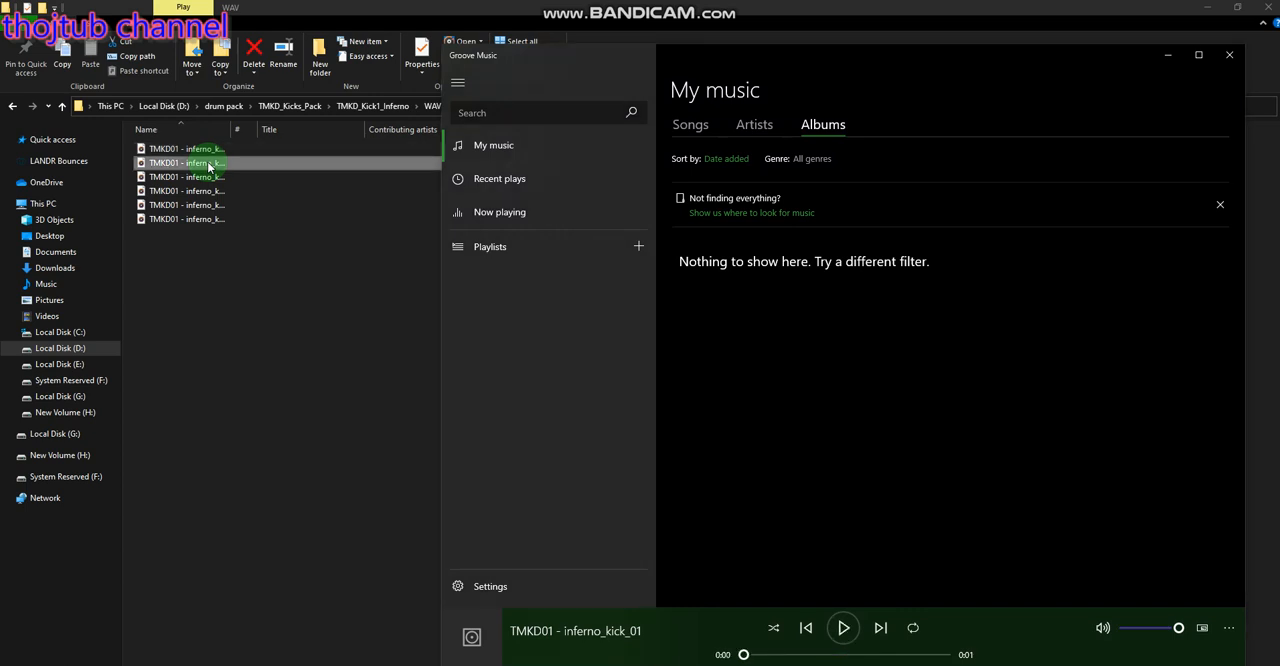
pyautogui.click(208, 177)
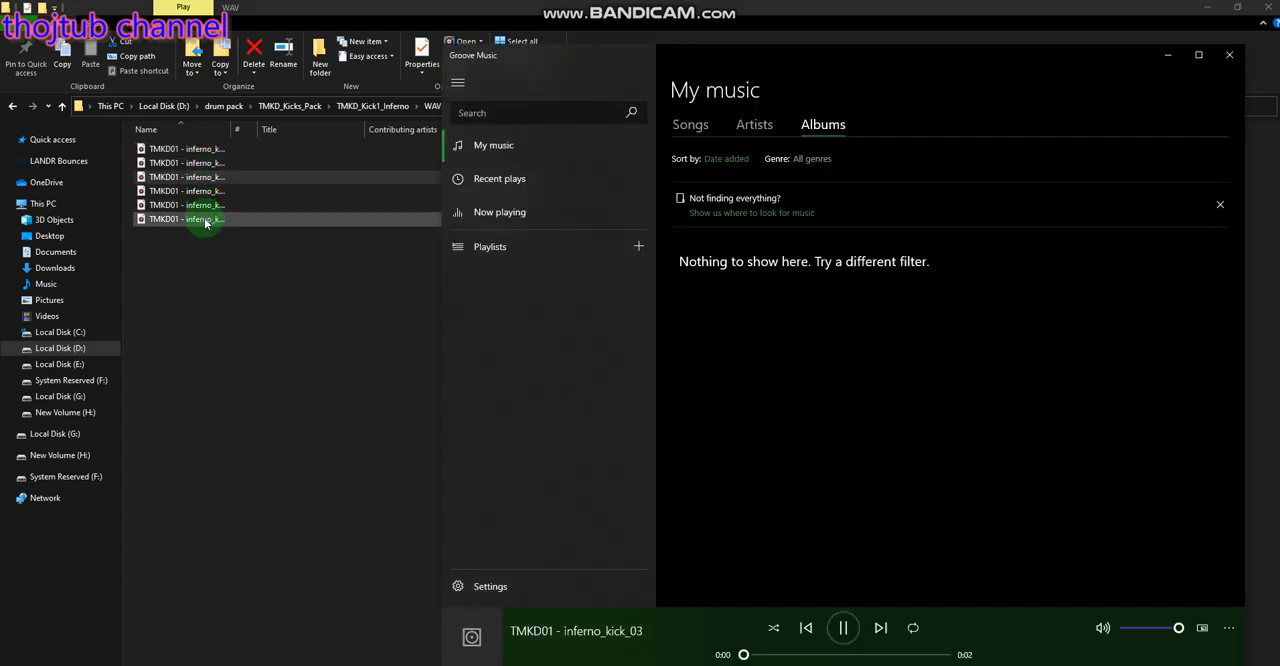
pyautogui.doubleClick(206, 220)
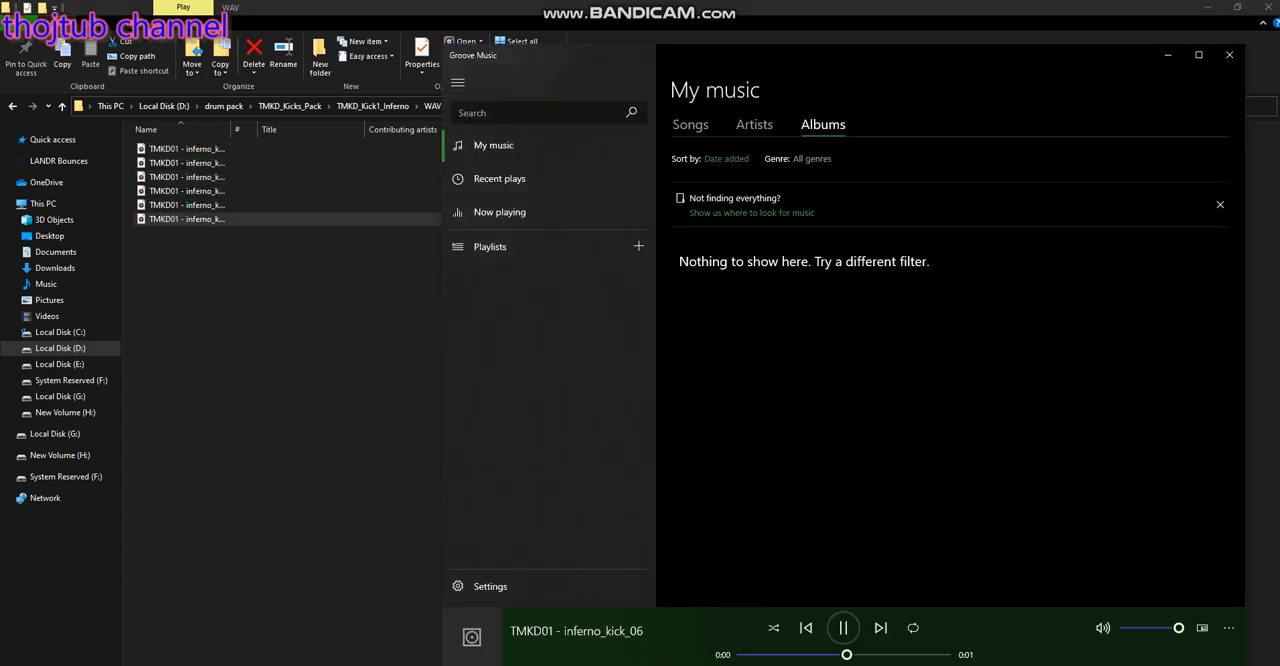
# Switch back to Cubase and audition the kit's BD and BD MIKE kick cells in Battery
pyautogui.hotkey('alt', 'Tab')
pyautogui.click(812, 158)
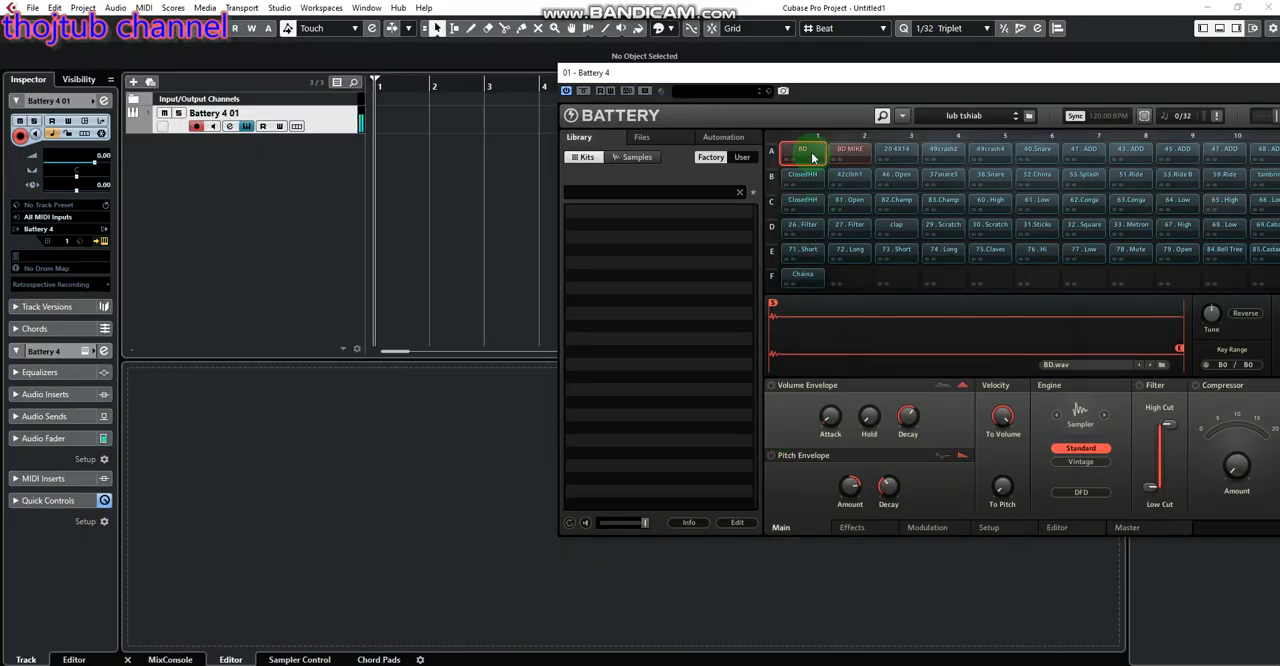
pyautogui.click(855, 160)
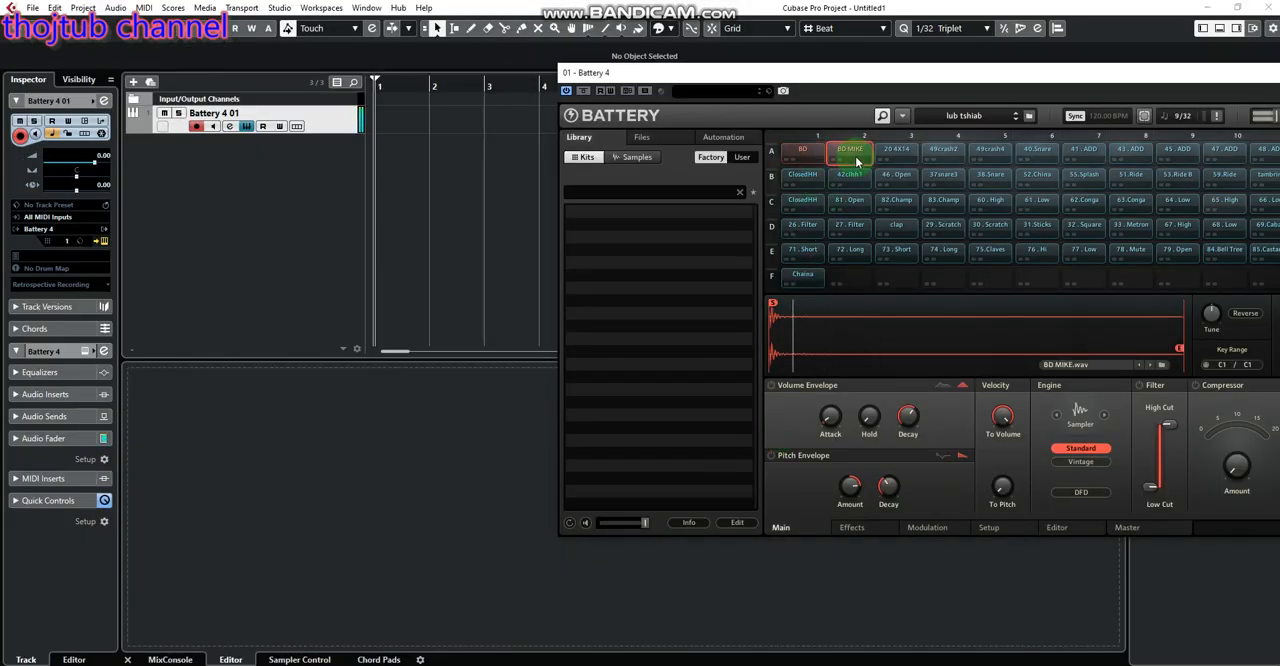
# Replace the BD MIKE sample in Battery cell A2 with TMKD01 - inferno_kick_06 from the WAV folder in File Explorer
pyautogui.click(670, 503)
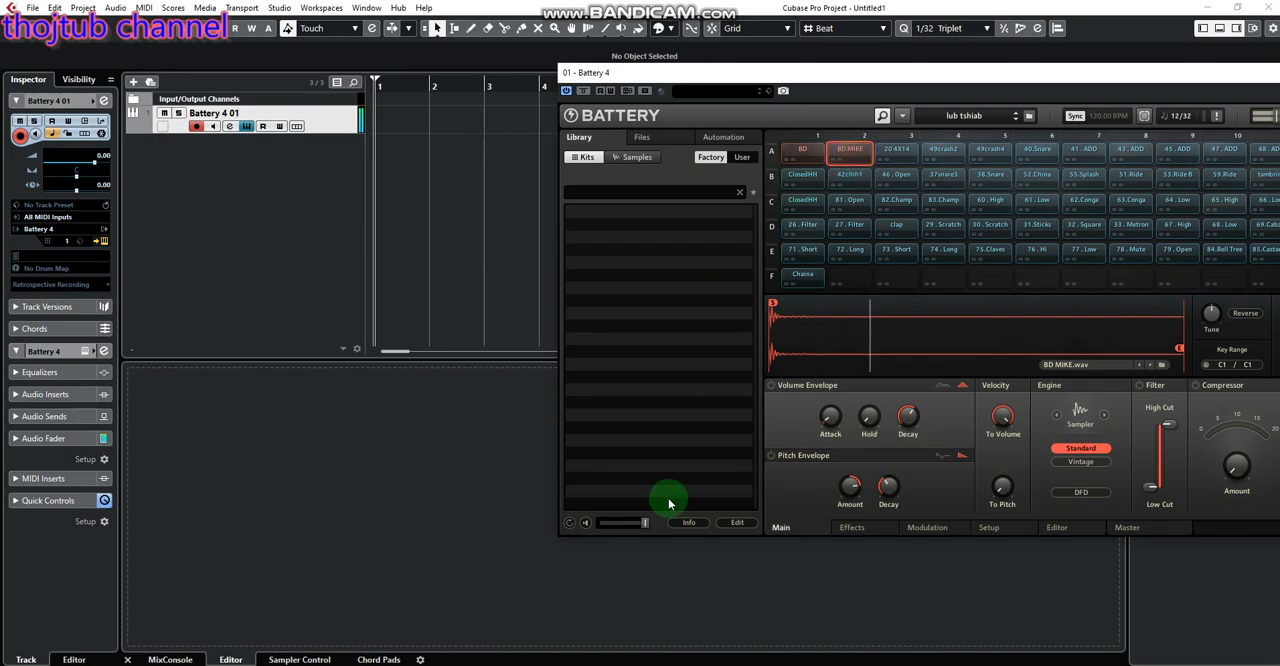
pyautogui.hotkey('alt', 'Tab')
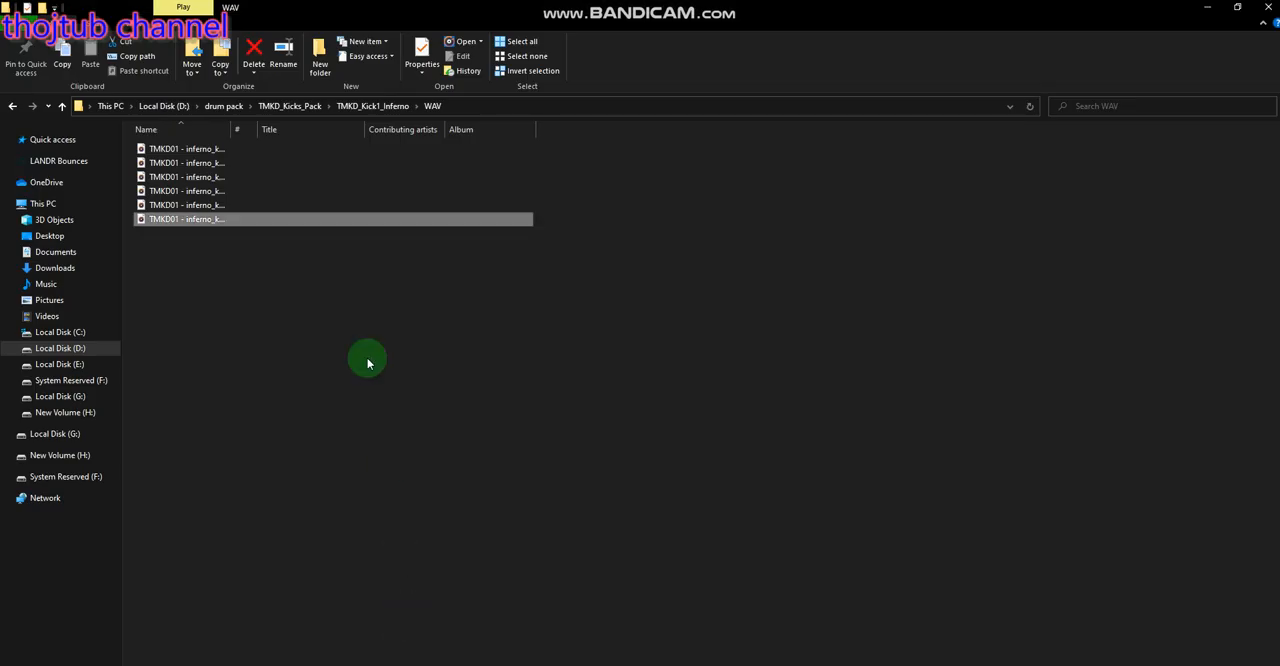
pyautogui.moveTo(167, 223); pyautogui.dragTo(866, 160)
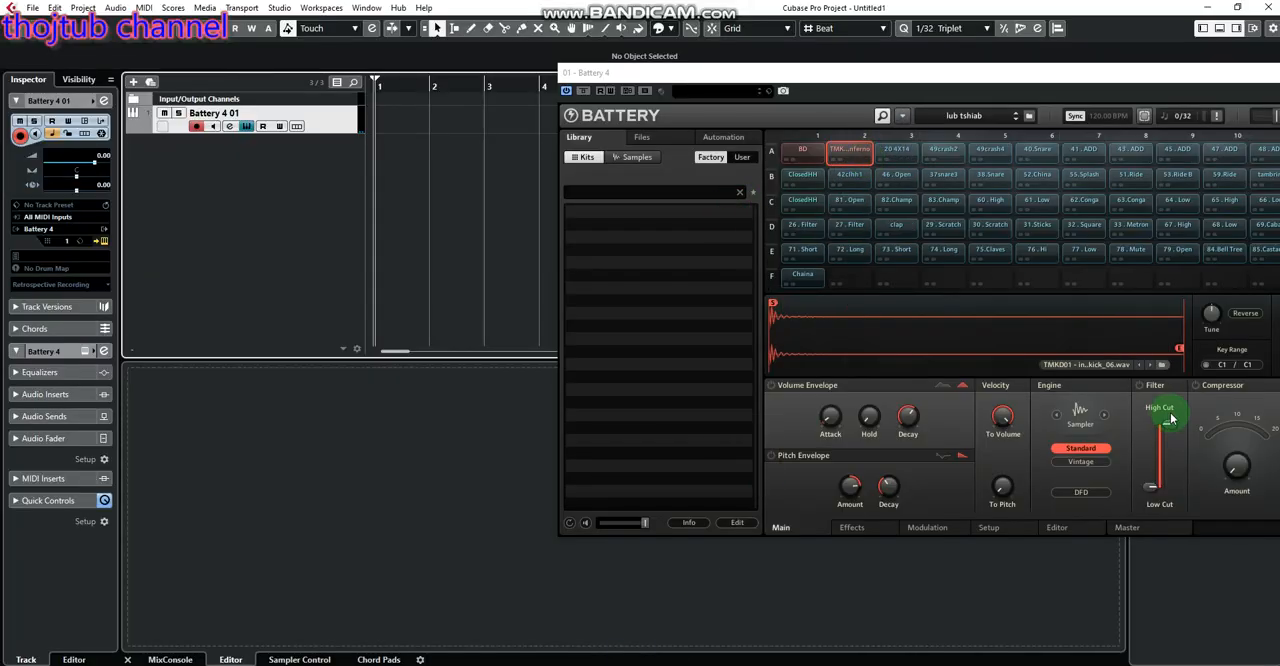
# Compare the inferno kick in cell A2 with the BD kick in cell A1 by playing them alternately
pyautogui.click(848, 159)
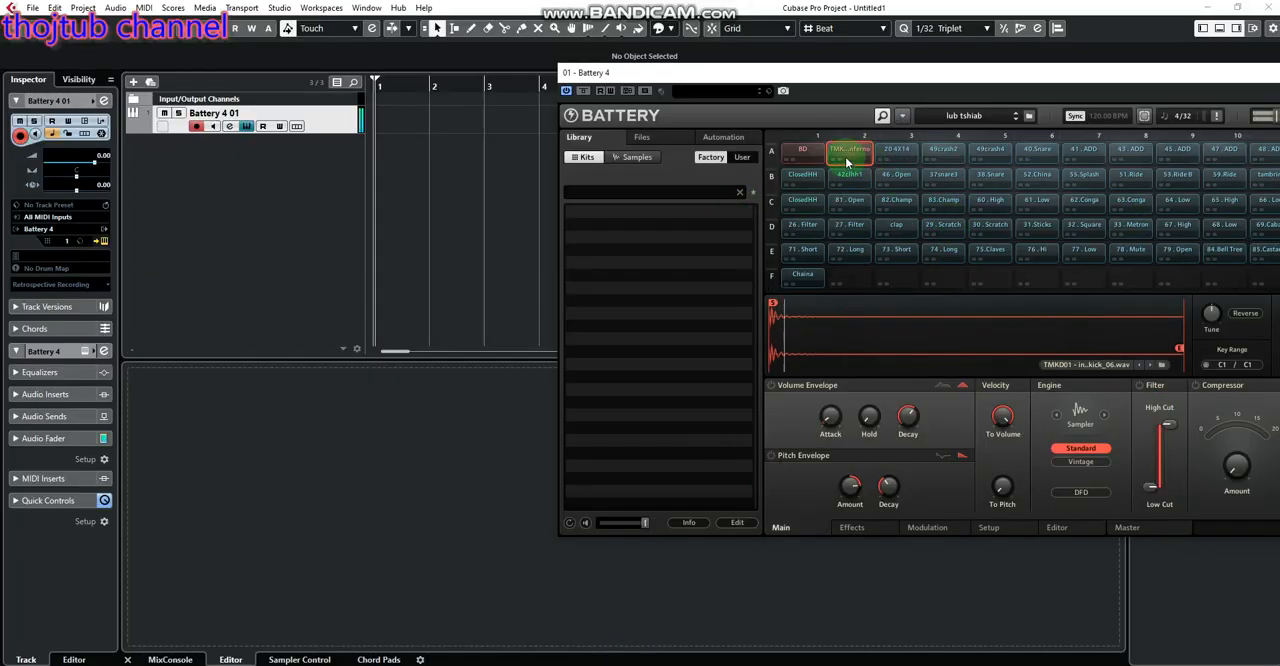
pyautogui.click(801, 157)
pyautogui.click(837, 157)
pyautogui.click(802, 158)
pyautogui.click(841, 158)
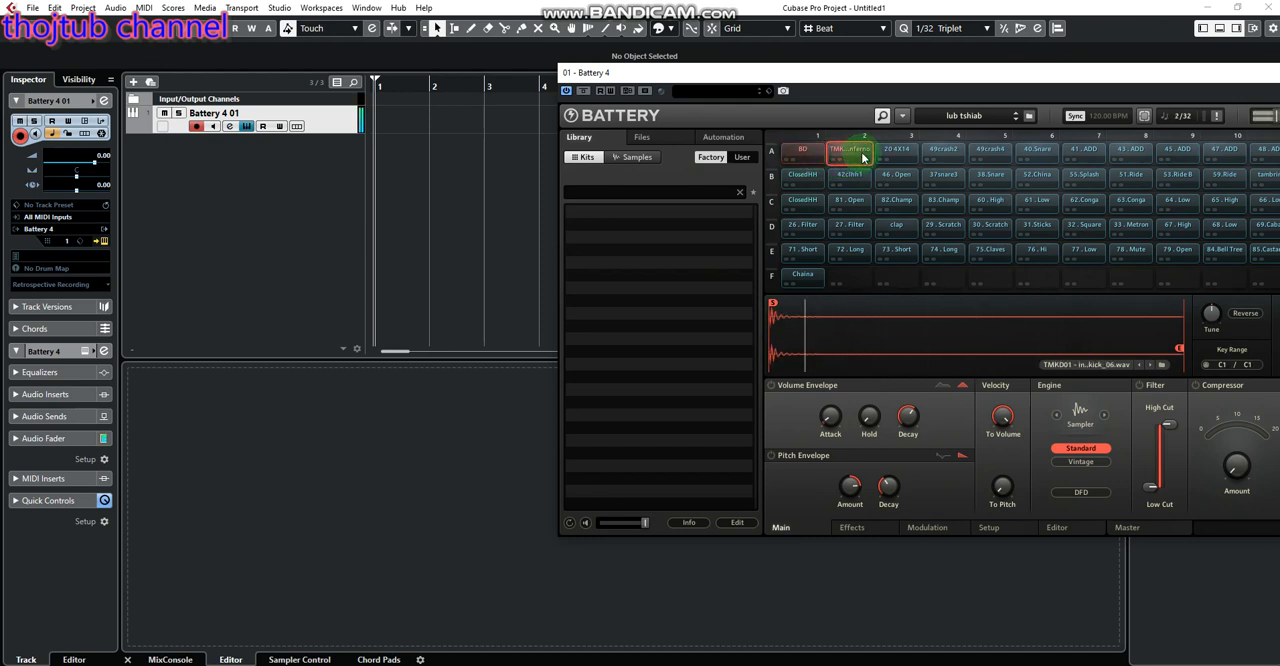
pyautogui.click(805, 157)
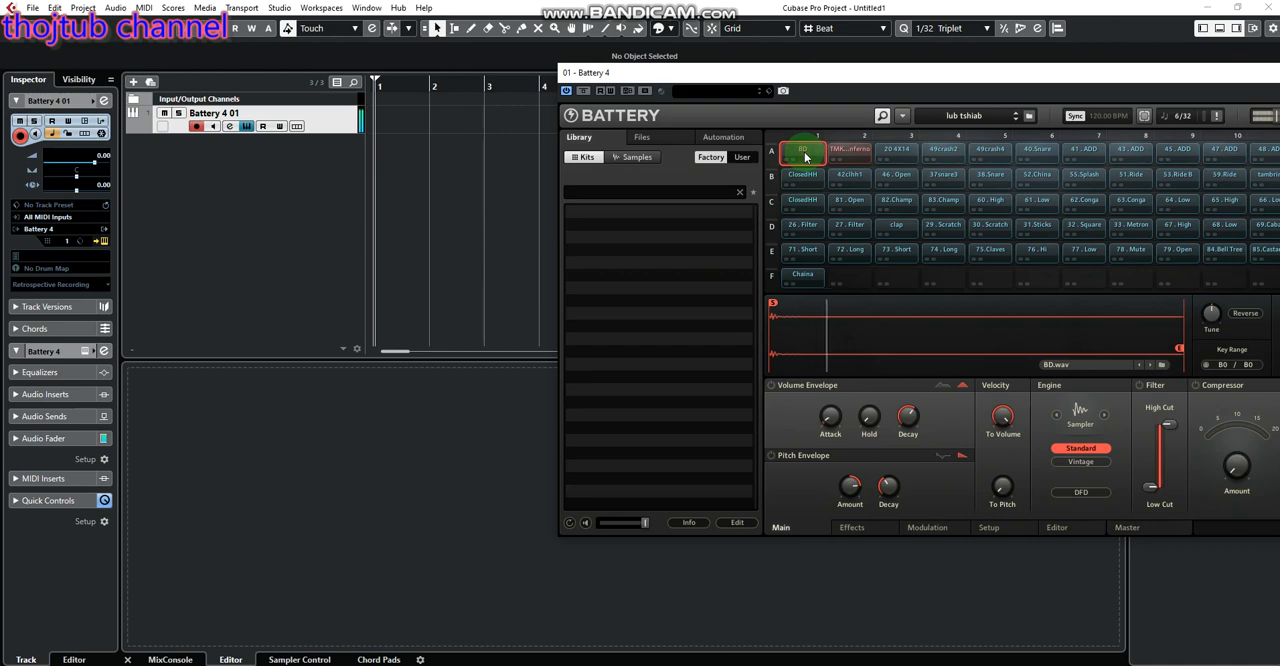
pyautogui.click(850, 156)
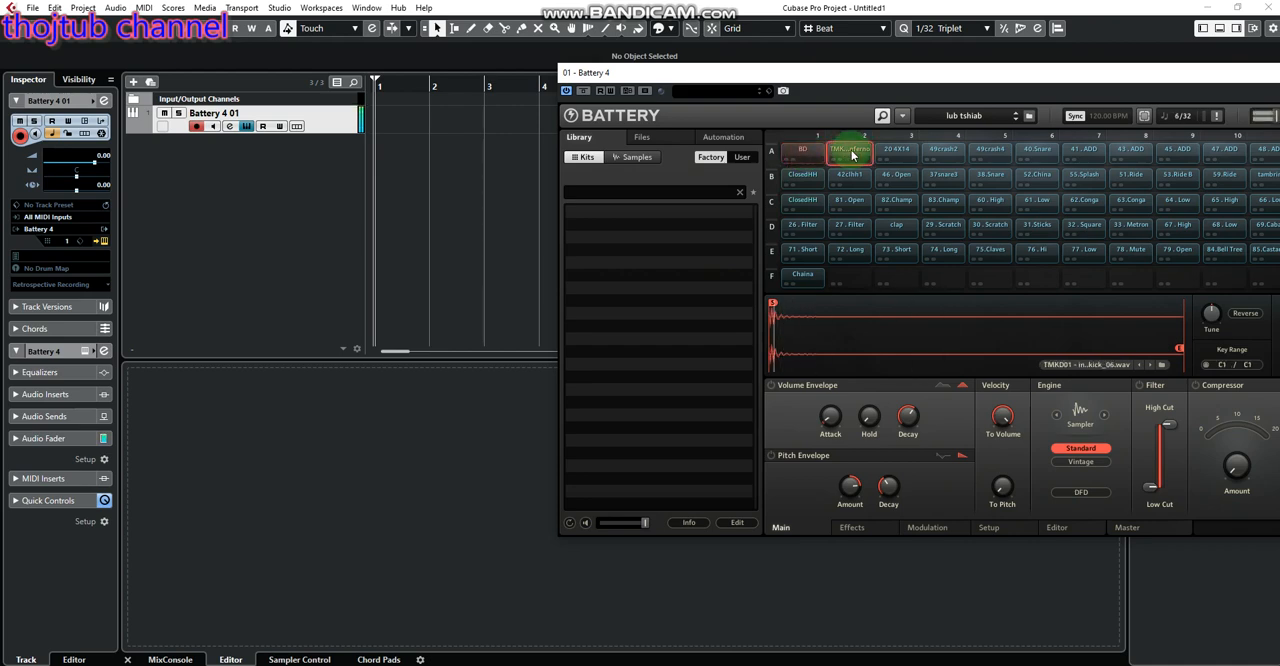
# Switch to File Explorer, open the TMKD_Kick2_Darkness WAV folder, and preview darkness_kick_06 and darkness_kick_01 in the music player
pyautogui.click(571, 602)
pyautogui.hotkey('alt', 'Tab')
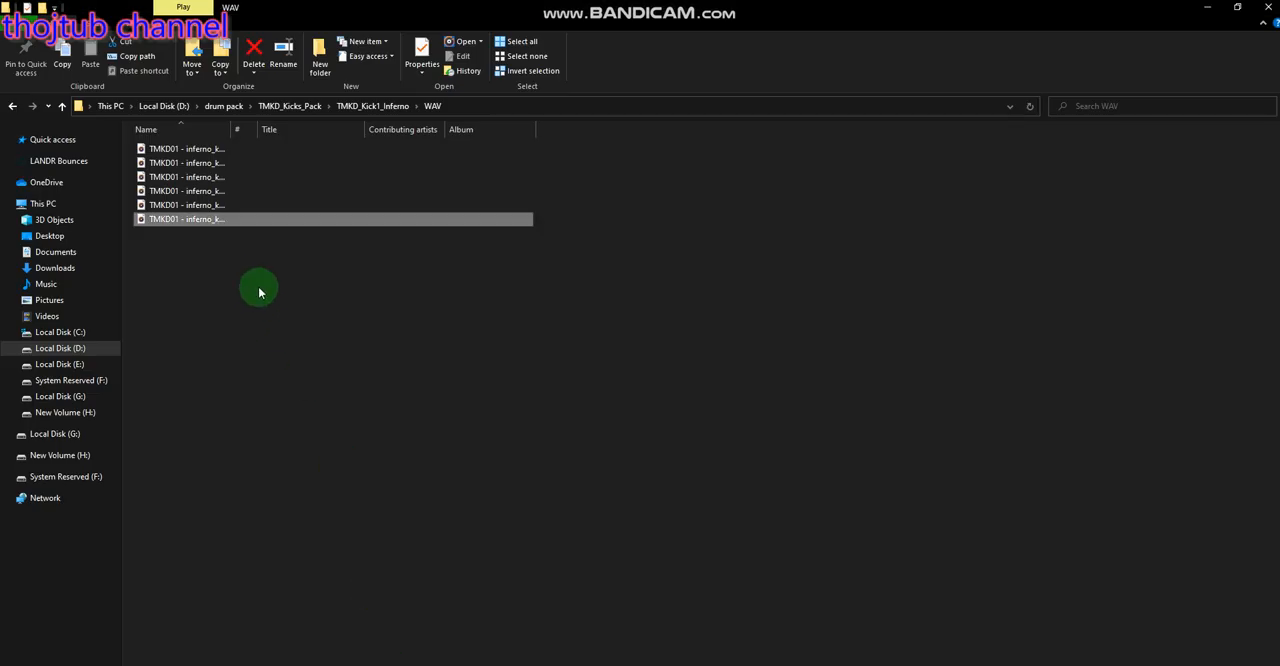
pyautogui.click(14, 106)
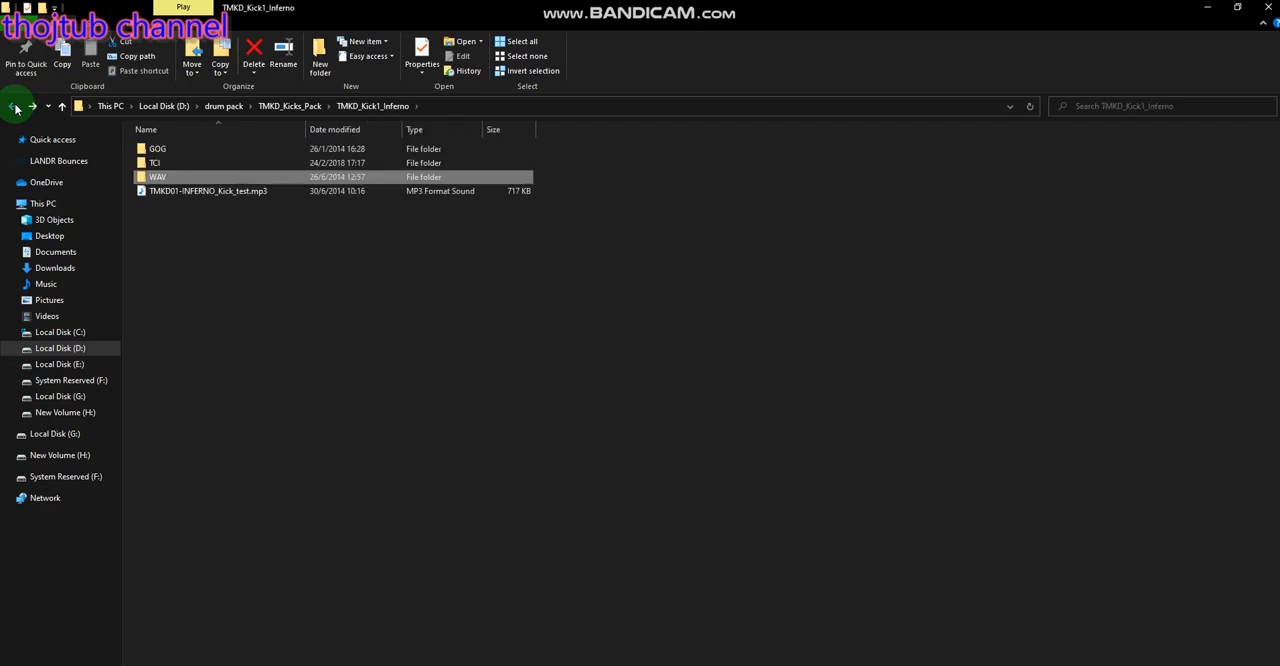
pyautogui.click(14, 106)
pyautogui.click(197, 166)
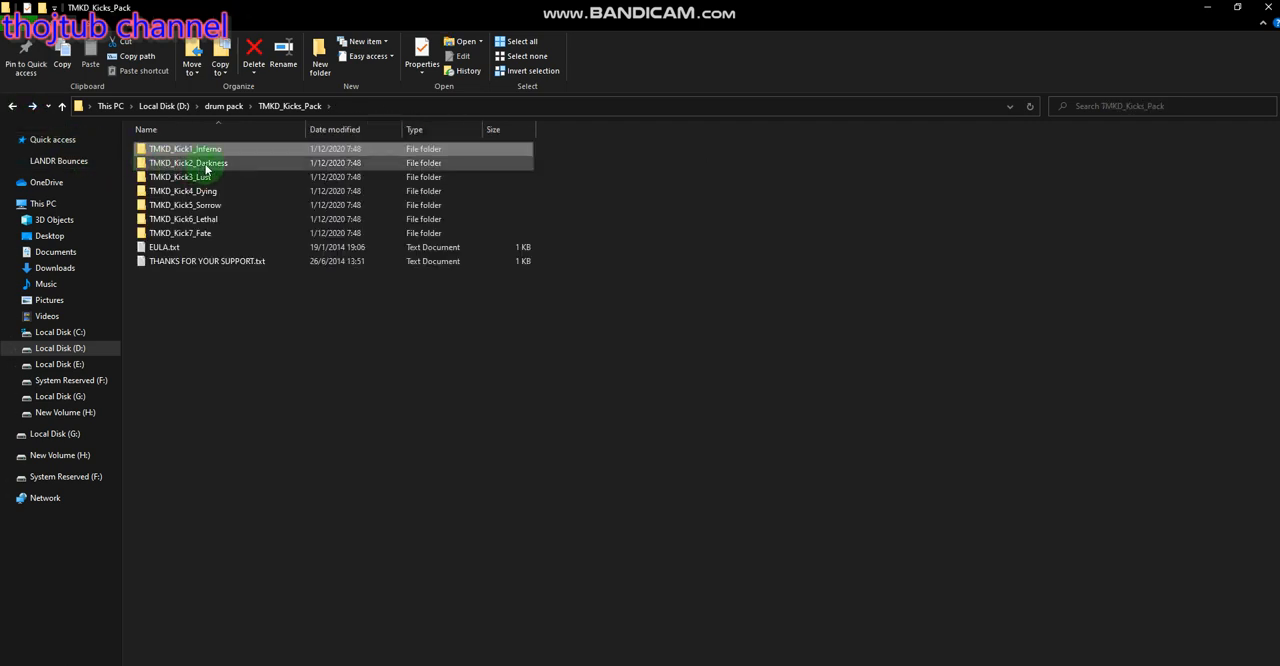
pyautogui.doubleClick(206, 168)
pyautogui.doubleClick(163, 165)
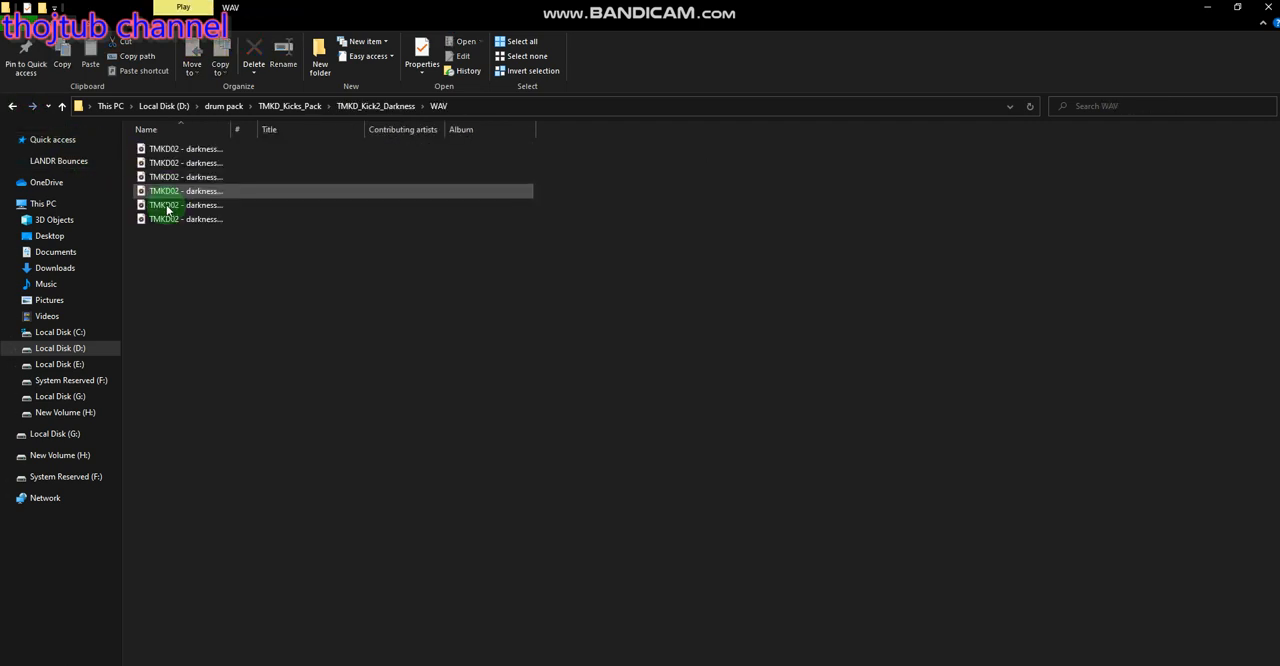
pyautogui.doubleClick(167, 218)
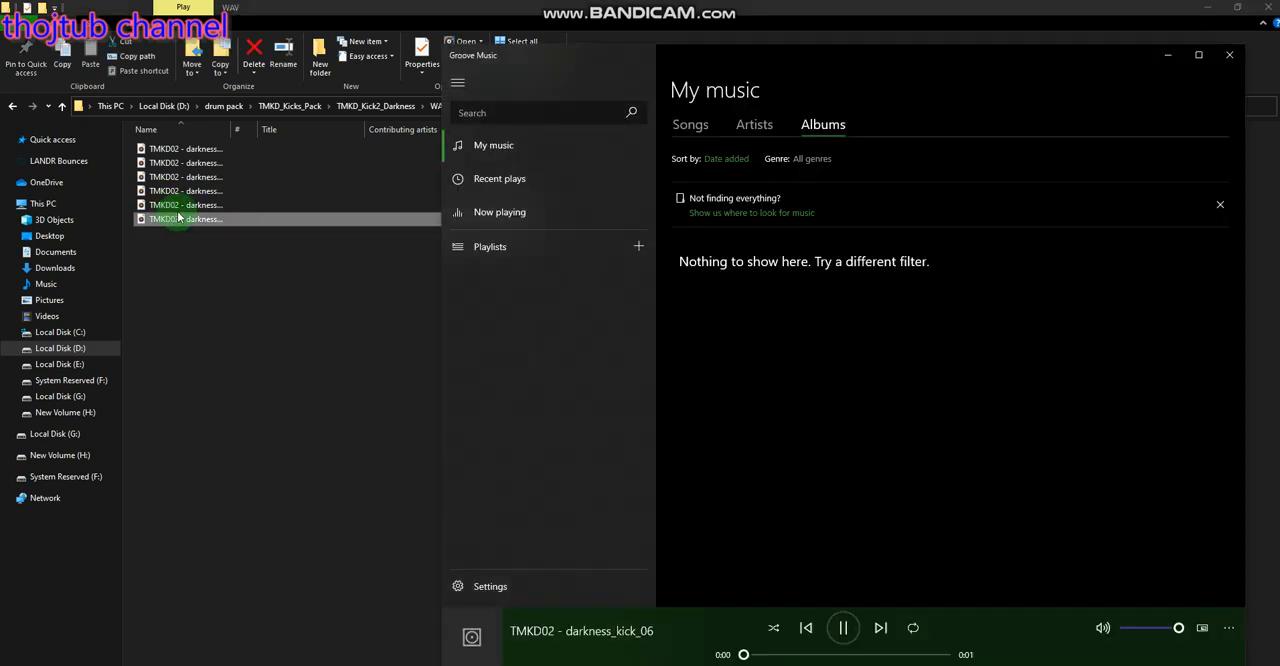
pyautogui.doubleClick(188, 150)
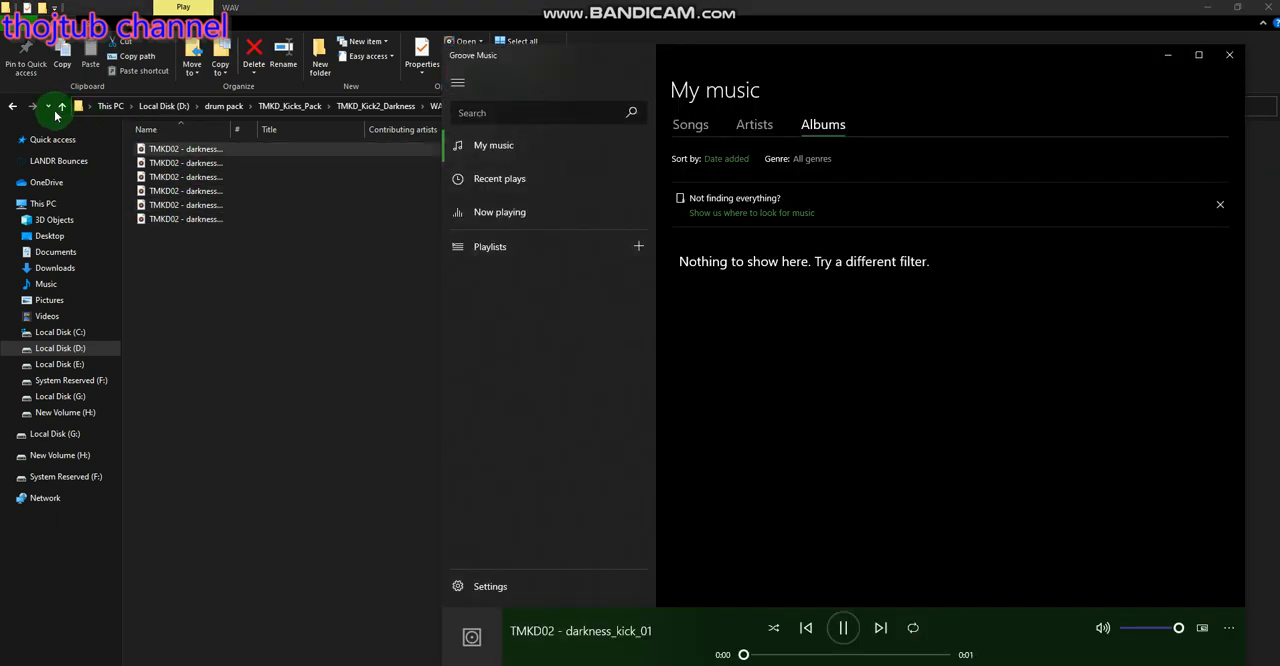
# Open the WAV folder of TMKD_Kick3_Lust and preview its last kick sample and lust_kick_01
pyautogui.click(14, 106)
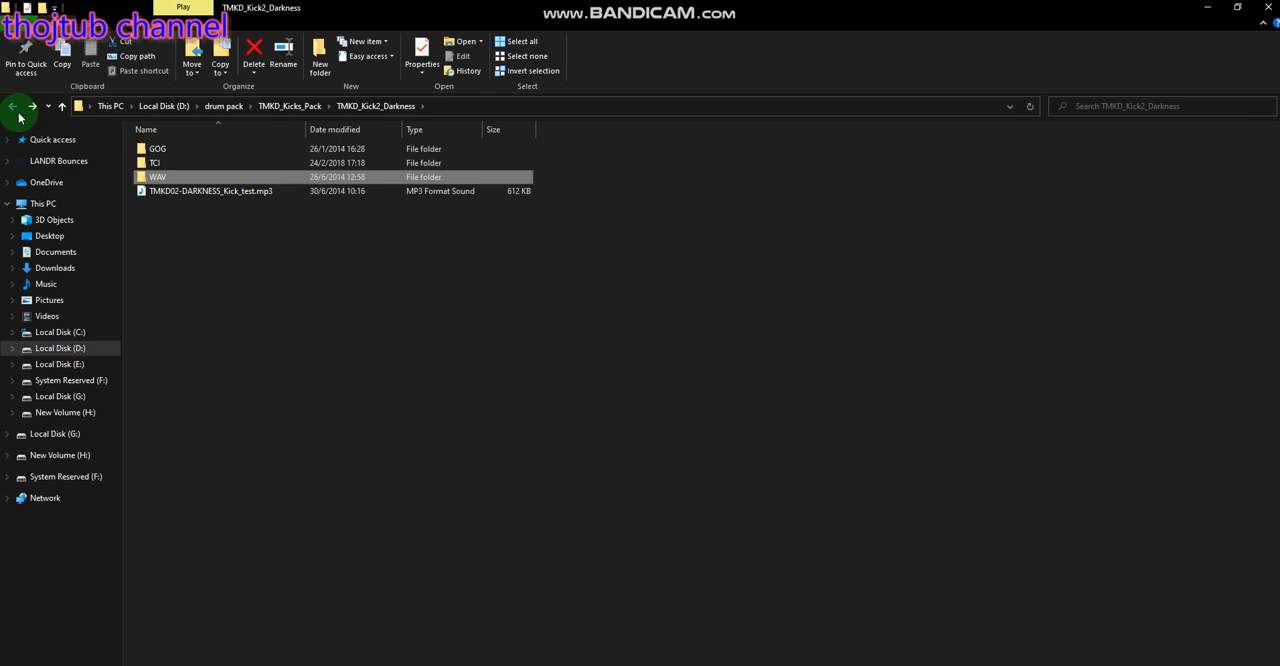
pyautogui.click(14, 106)
pyautogui.doubleClick(182, 177)
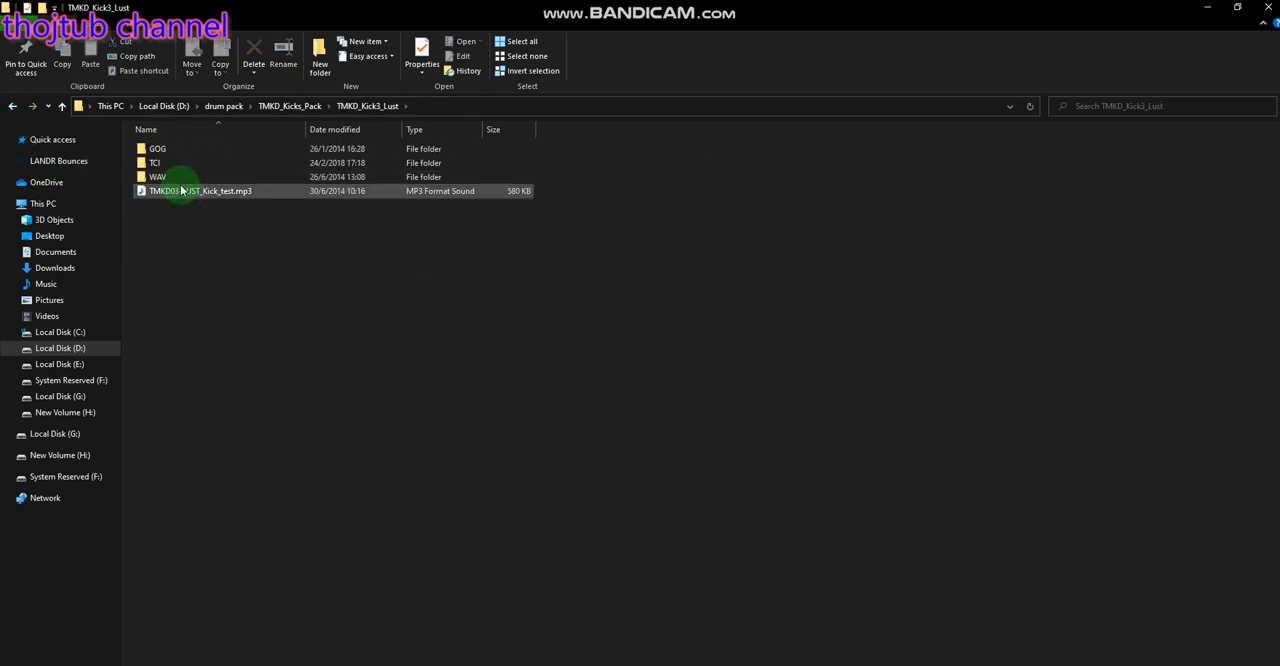
pyautogui.doubleClick(170, 176)
pyautogui.doubleClick(177, 219)
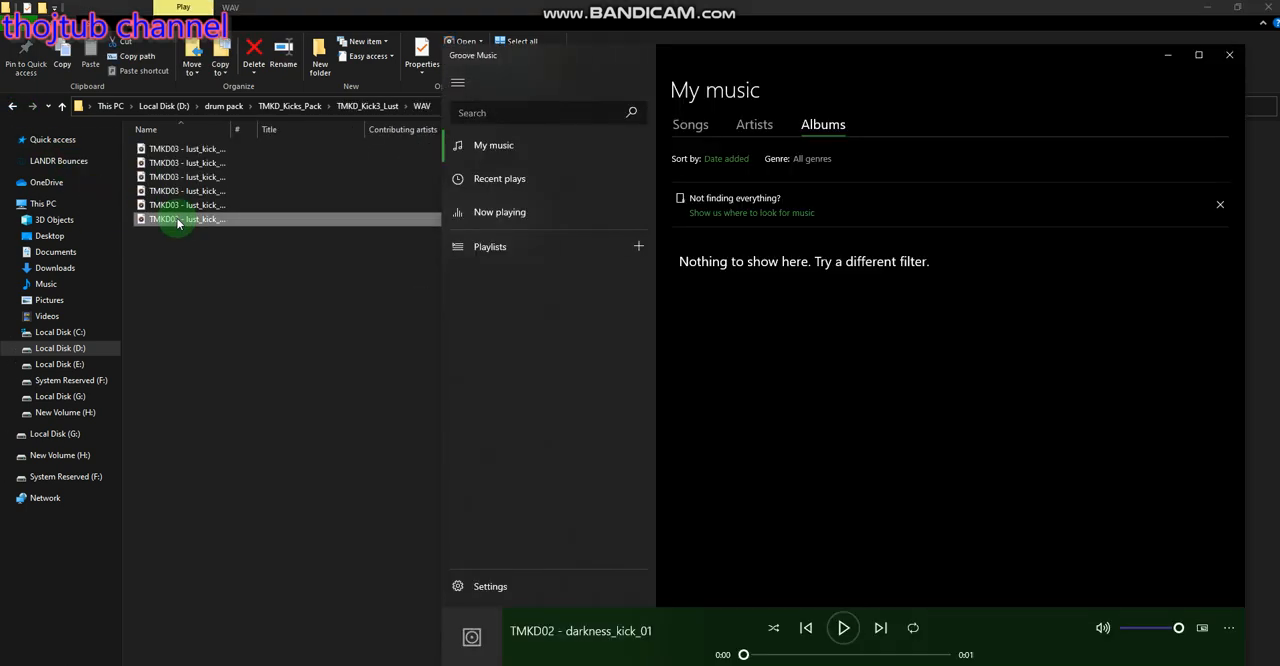
pyautogui.doubleClick(200, 150)
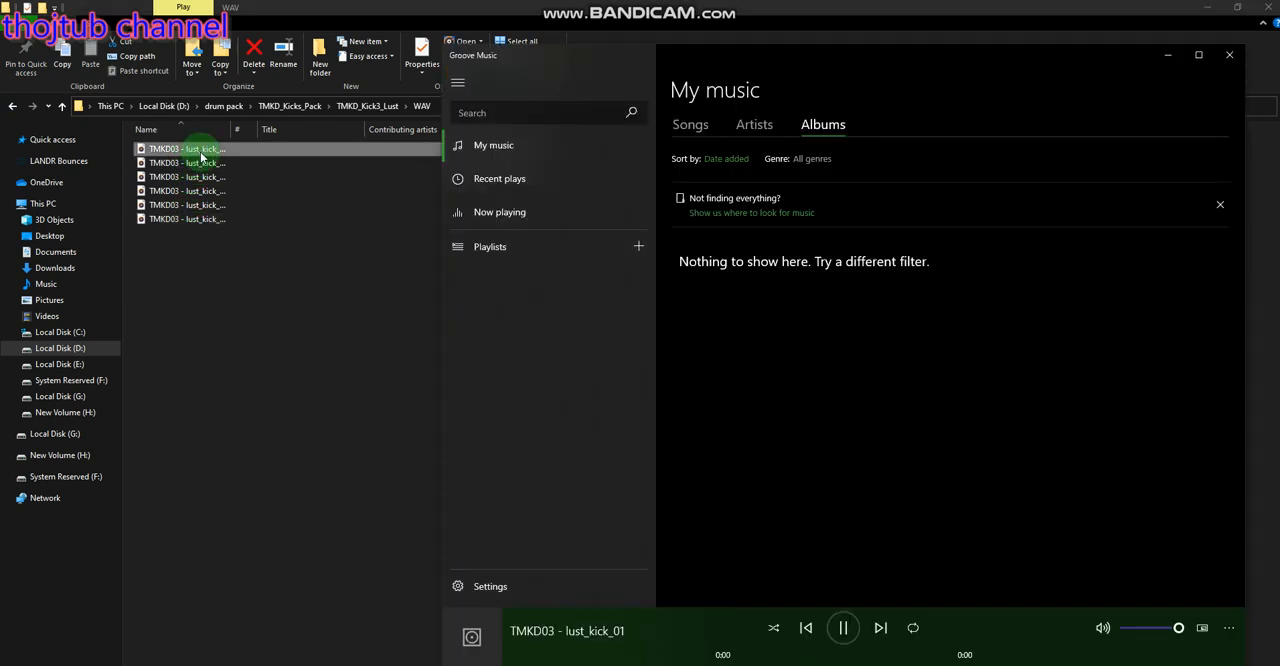
# Return to TMKD_Kicks_Pack and open the WAV folder inside TMKD_Kick4_Dying
pyautogui.click(16, 107)
pyautogui.click(16, 107)
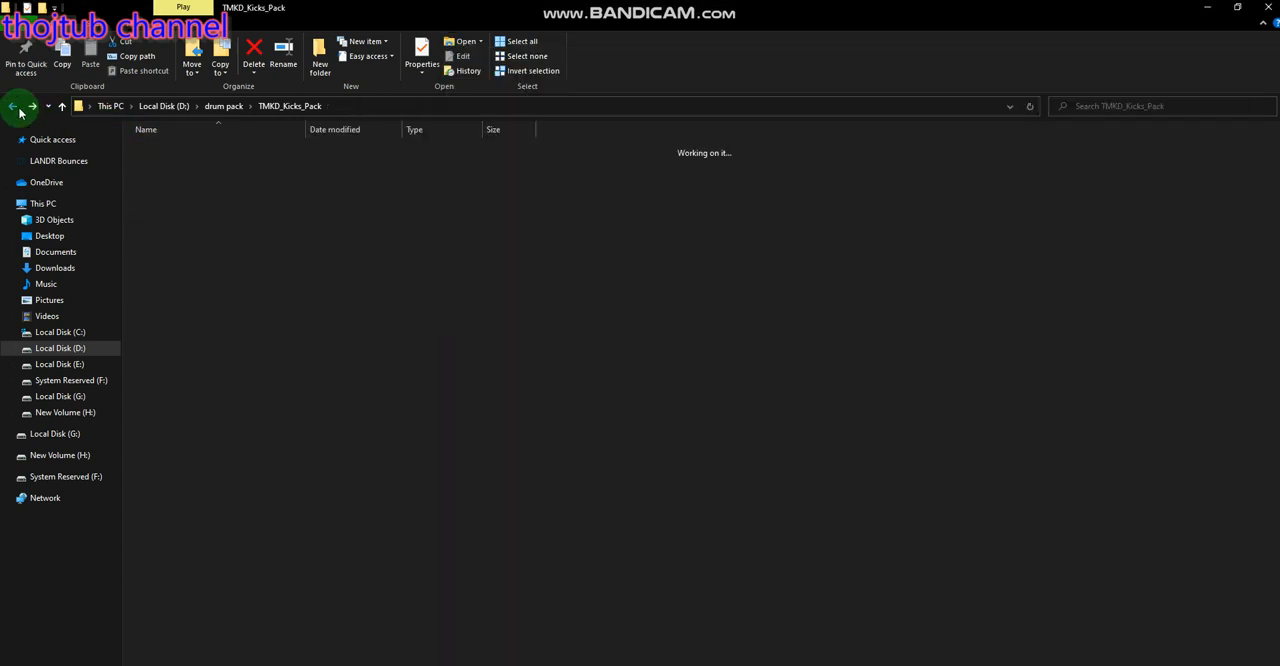
pyautogui.doubleClick(183, 191)
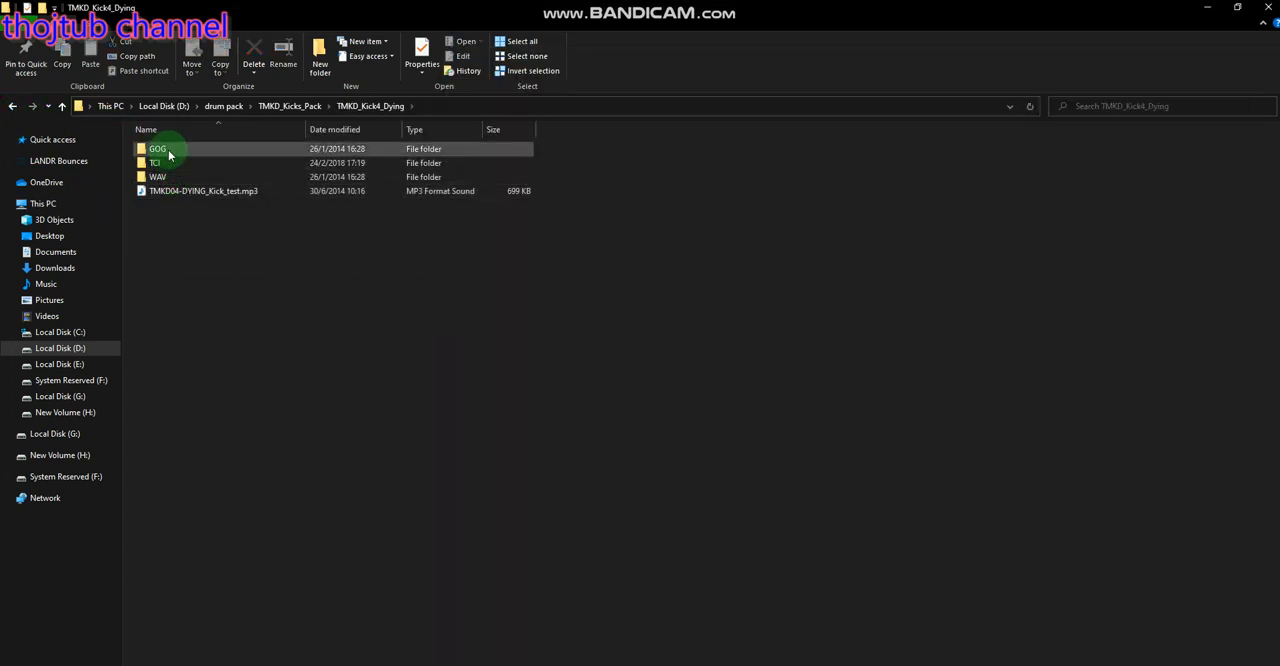
pyautogui.doubleClick(170, 150)
pyautogui.click(14, 106)
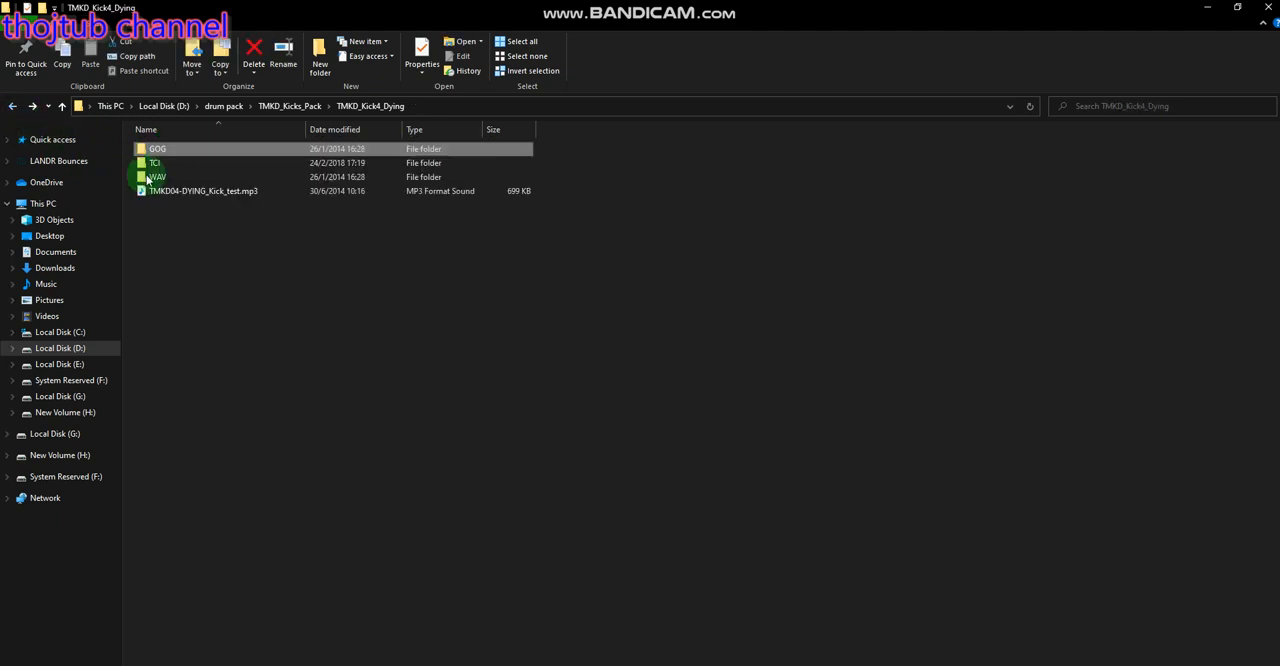
pyautogui.click(155, 178)
pyautogui.doubleClick(155, 178)
# Preview the TMKD04 dying kick samples, including dying_kick_01 and the last file in the folder
pyautogui.doubleClick(189, 149)
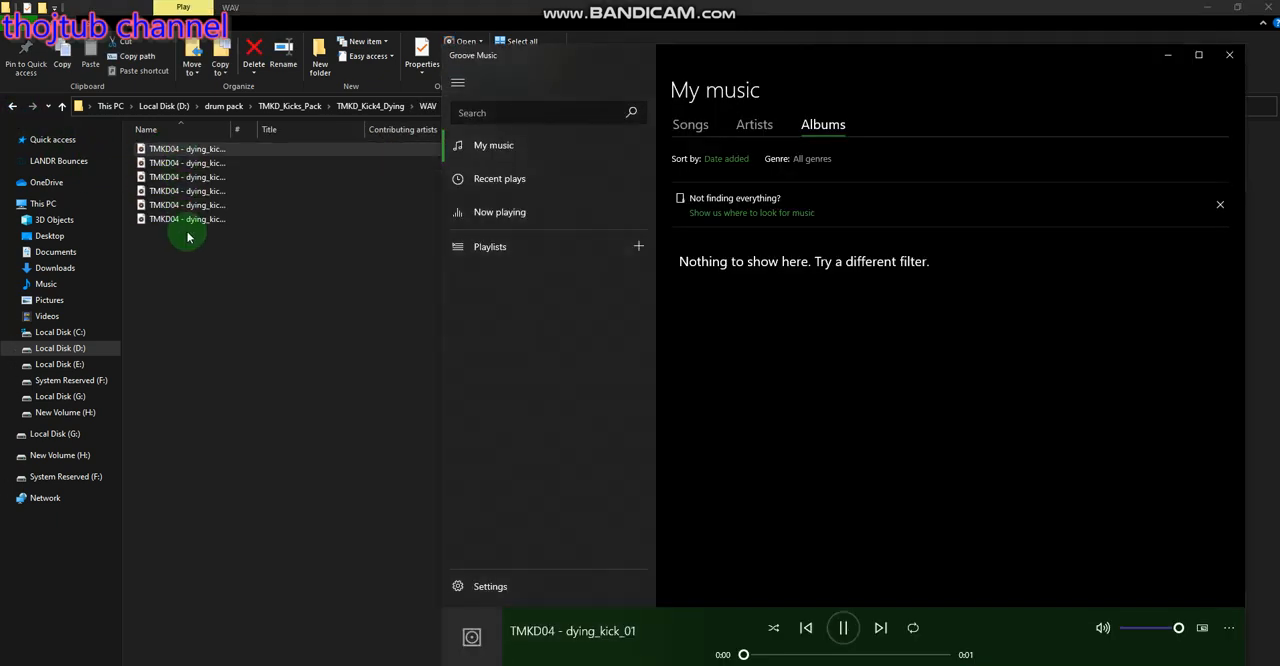
pyautogui.click(189, 221)
pyautogui.doubleClick(184, 221)
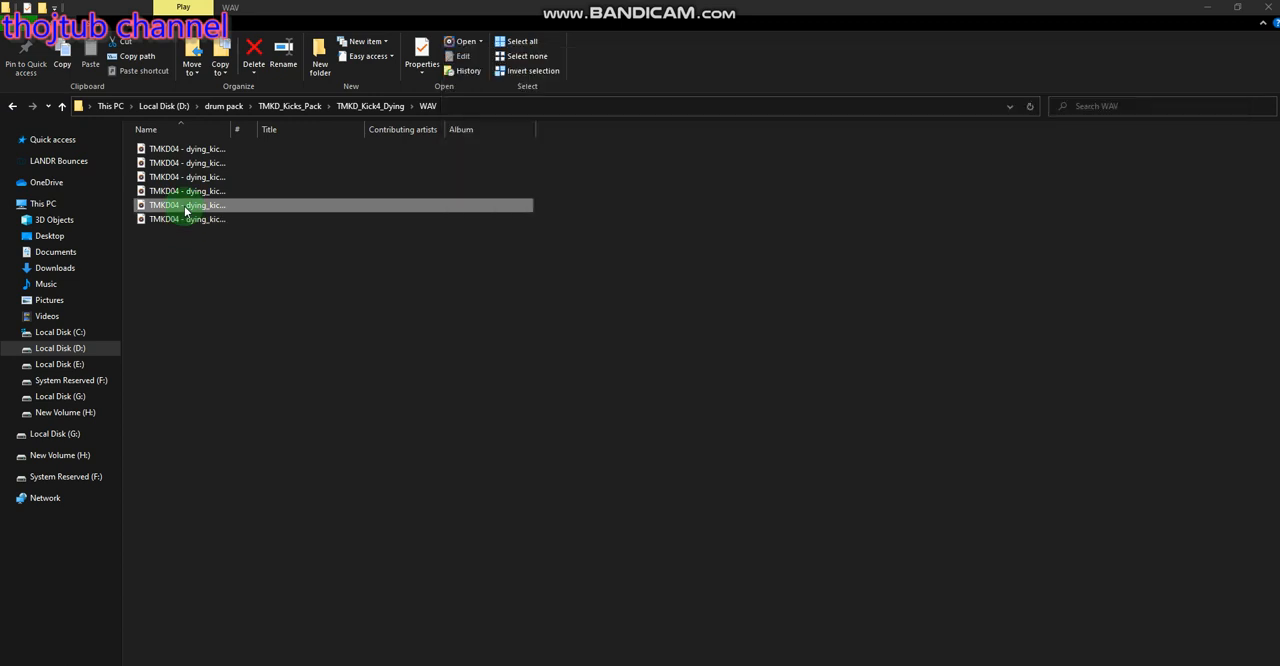
pyautogui.doubleClick(178, 221)
# Replace the inferno kick in Battery cell A2 with the last TMKD04 dying kick sample, kick_06, from File Explorer
pyautogui.moveTo(157, 222); pyautogui.dragTo(191, 228)
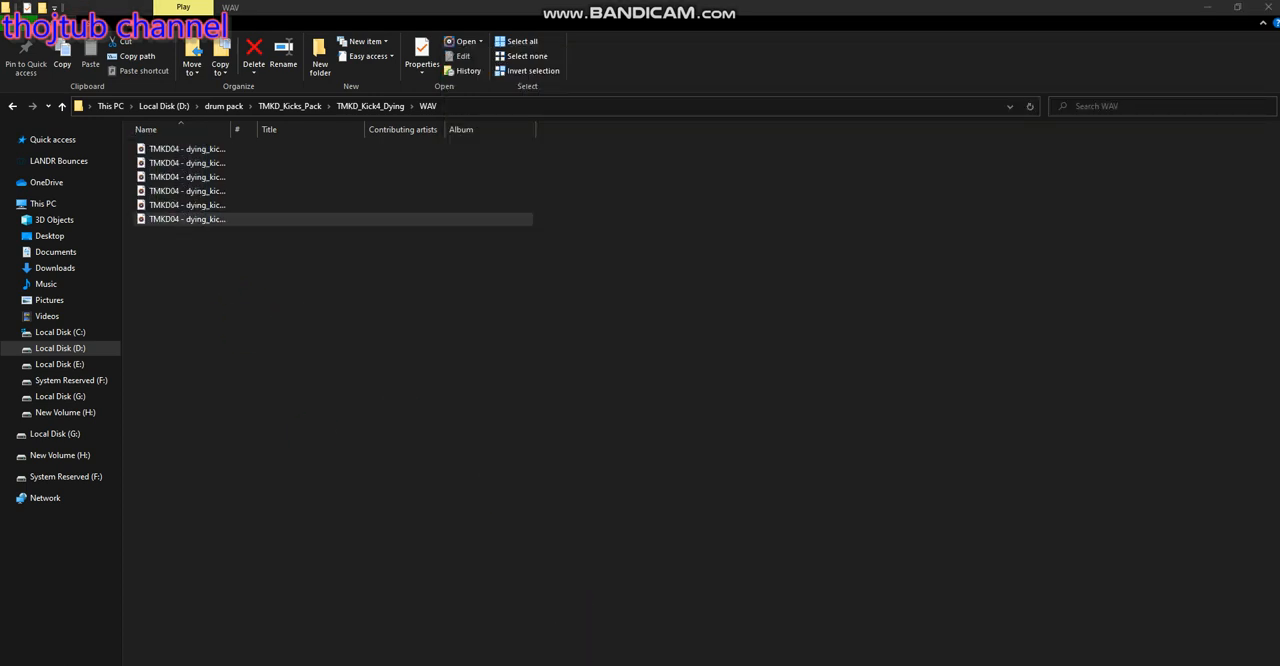
pyautogui.click(187, 219)
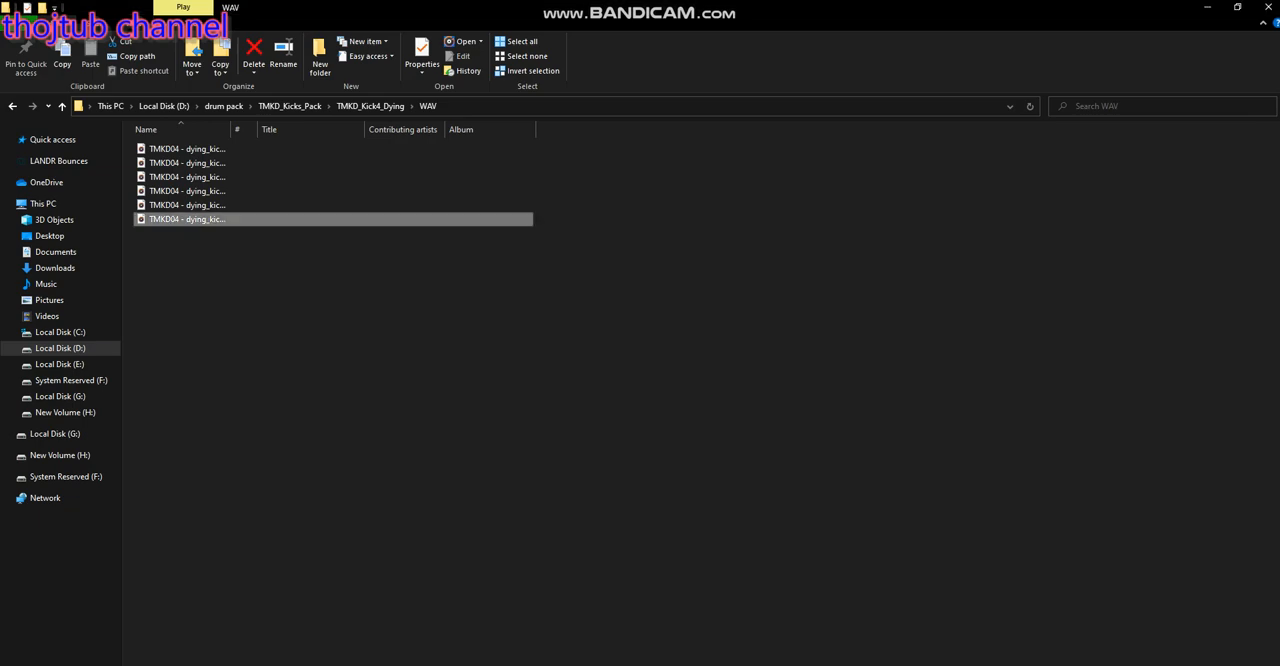
pyautogui.hotkey('alt', 'Tab')
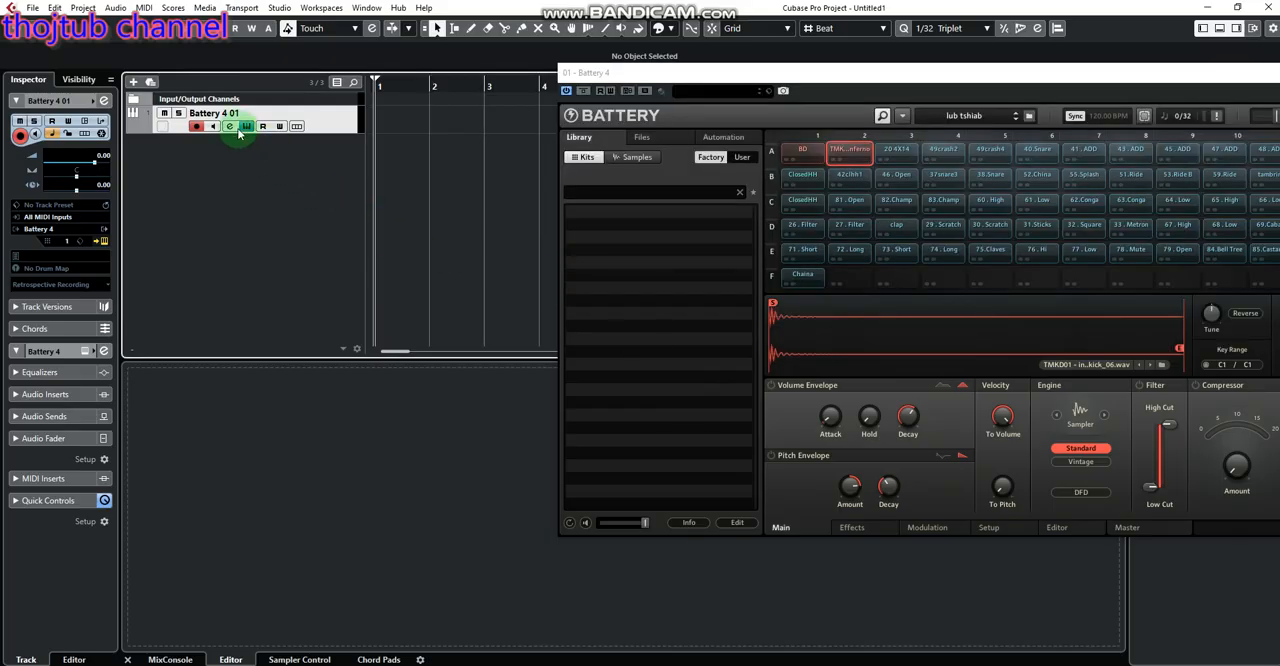
pyautogui.hotkey('alt', 'Tab')
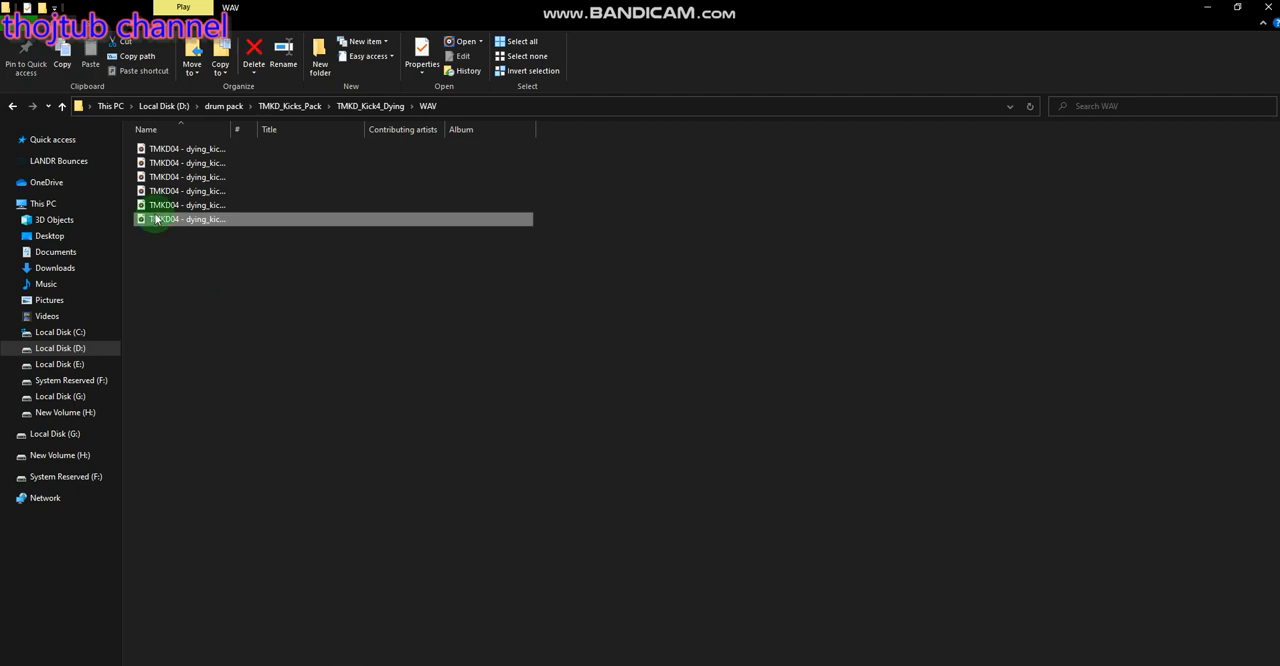
pyautogui.moveTo(156, 218); pyautogui.dragTo(860, 162)
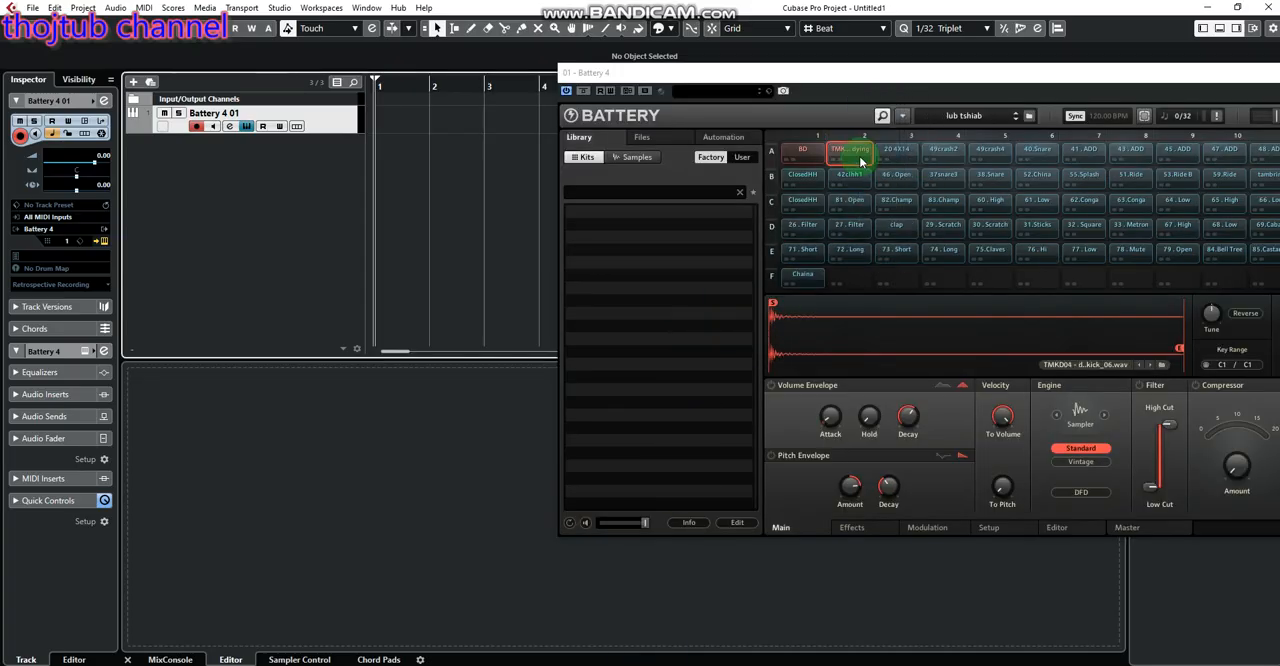
# Compare the dying kick in cell A2 with the BD kick in cell A1 by playing them alternately
pyautogui.click(855, 160)
pyautogui.click(810, 162)
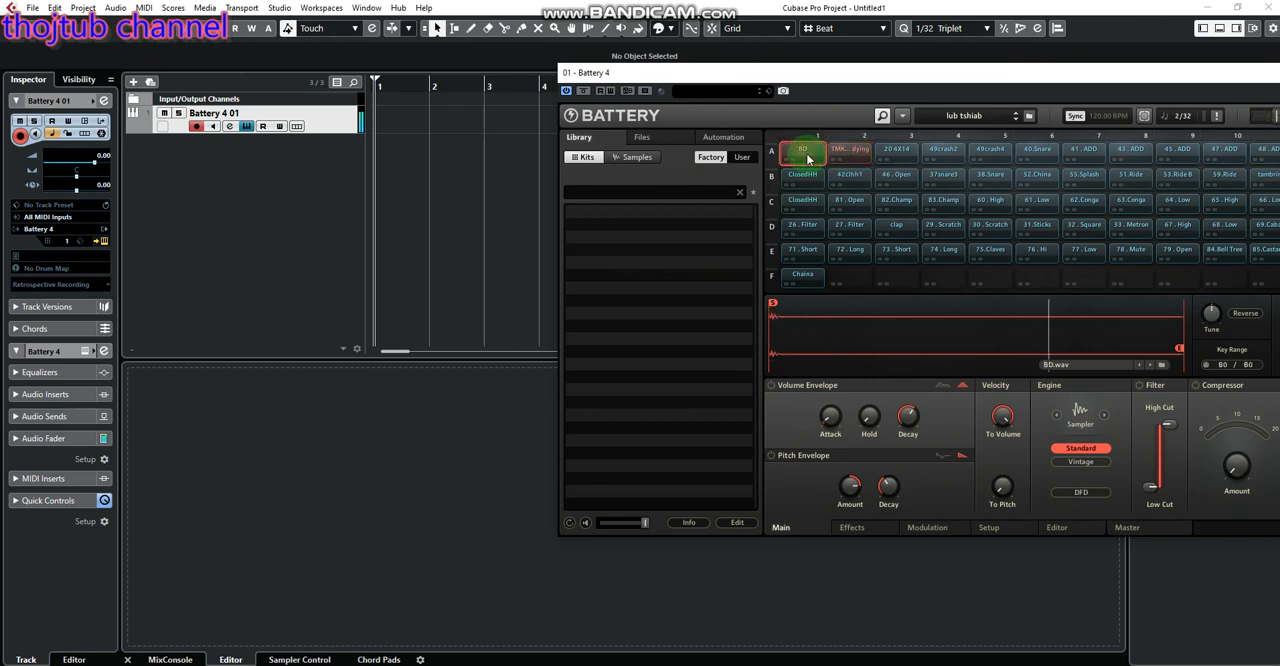
pyautogui.click(840, 163)
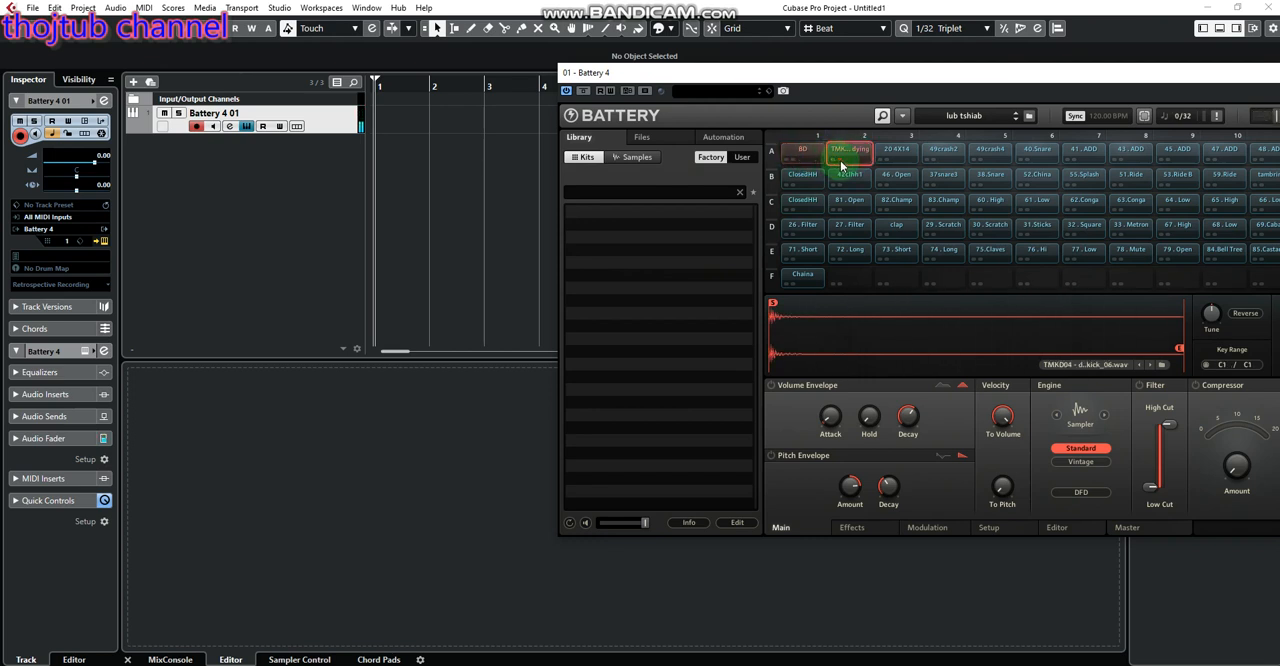
pyautogui.click(790, 156)
pyautogui.click(849, 155)
pyautogui.click(806, 156)
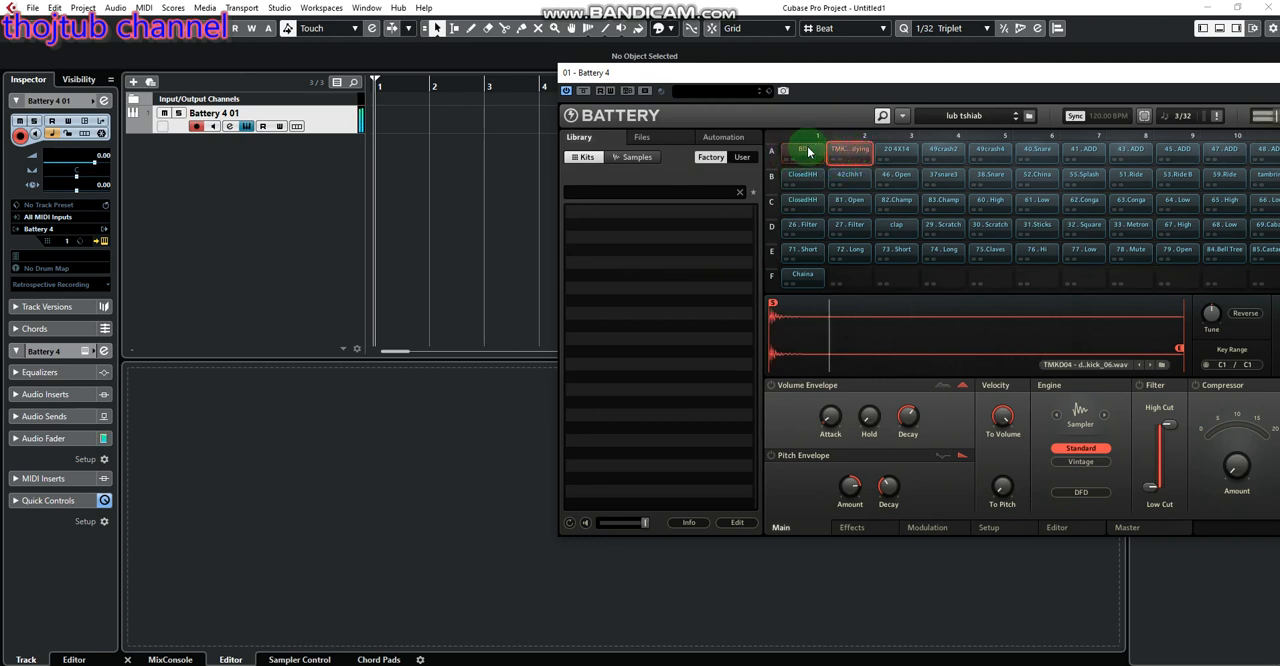
pyautogui.click(861, 163)
# Move the Battery window fully into view and look over its kit file commands, such as Save Kit and Save Kit As
pyautogui.moveTo(951, 80); pyautogui.dragTo(738, 67)
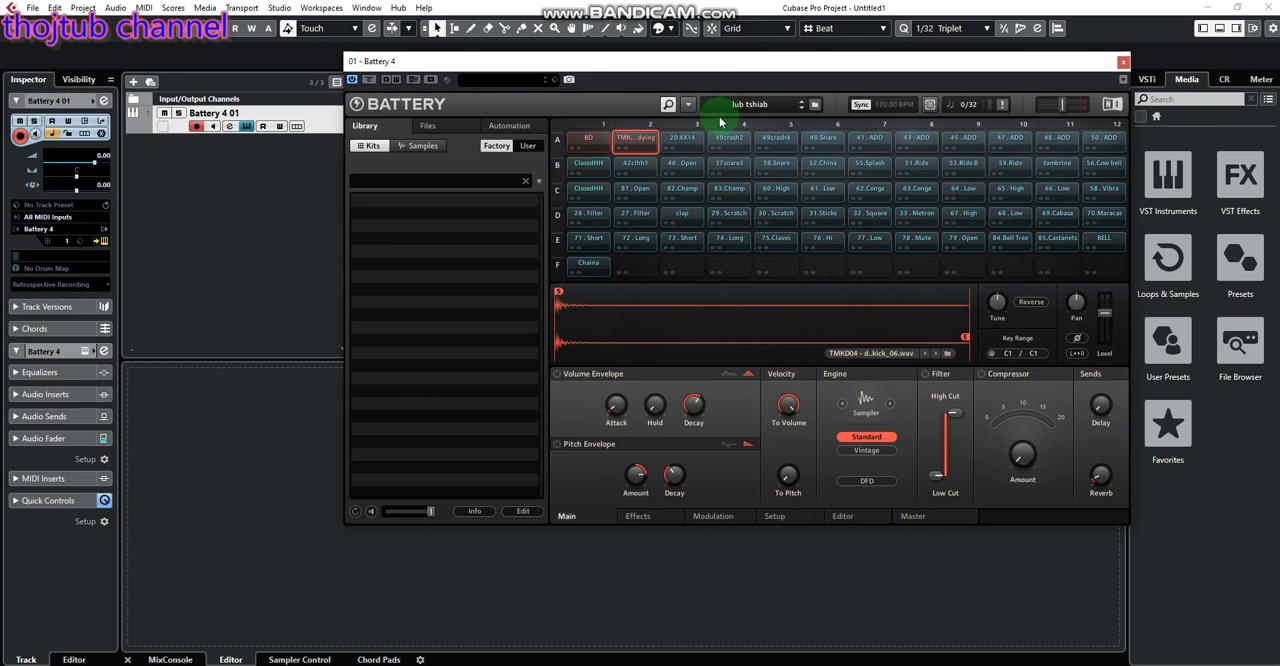
pyautogui.click(688, 105)
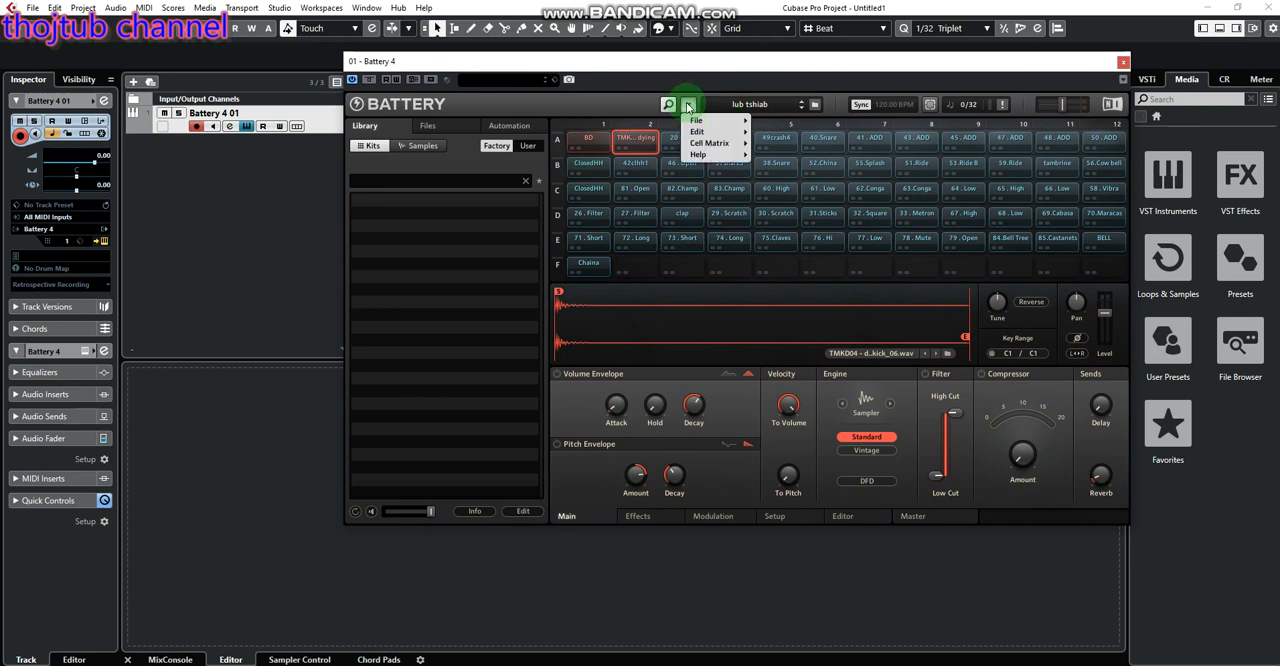
pyautogui.moveTo(714, 122)
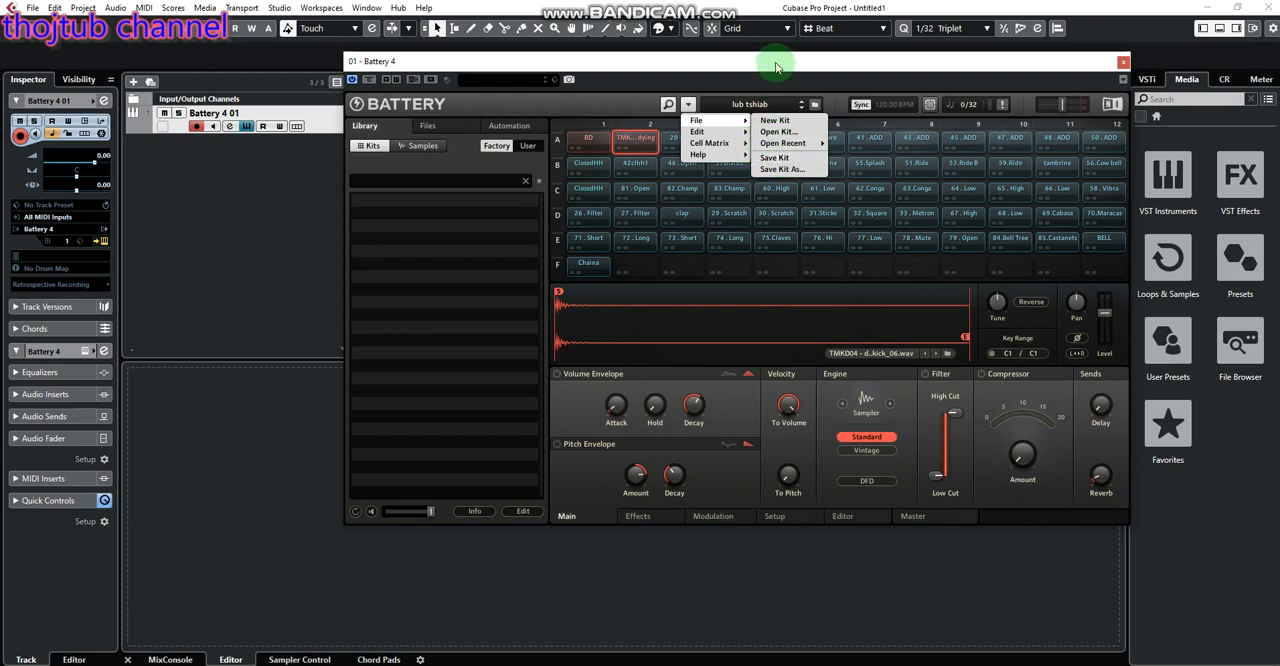
pyautogui.click(737, 93)
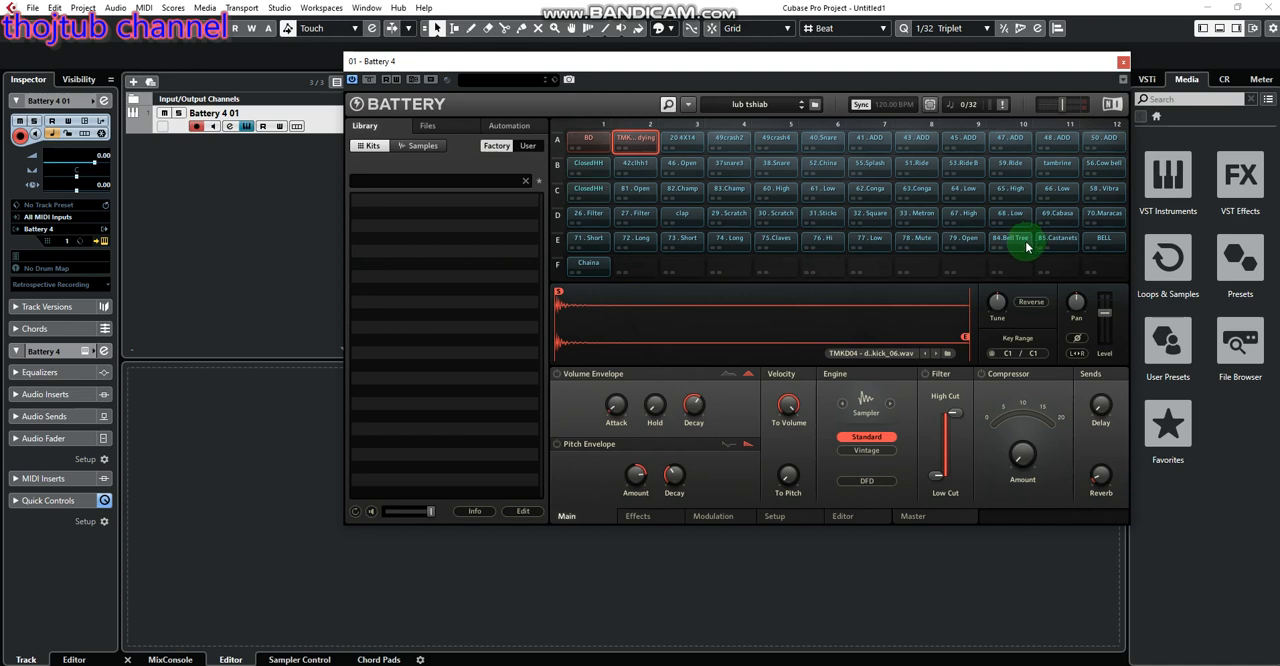
# Audition the BELL and Chaina cells and the row E percussion cells from 75.Claves through 84.Bell Tree
pyautogui.click(1104, 244)
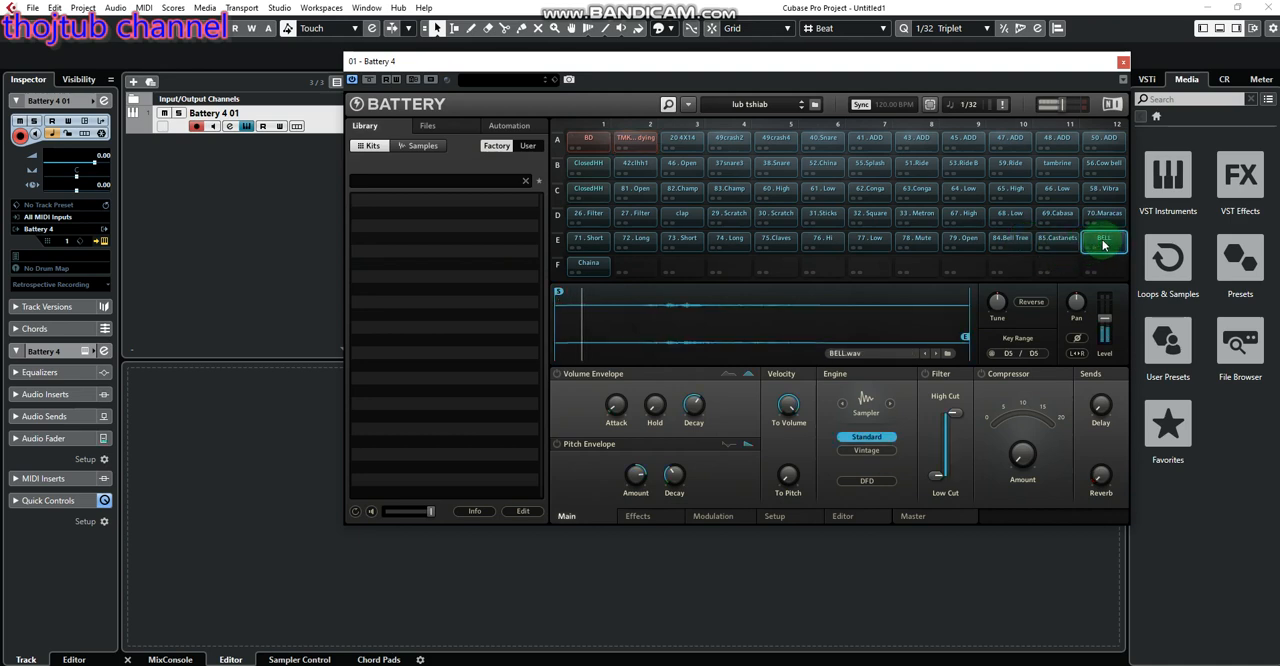
pyautogui.click(592, 264)
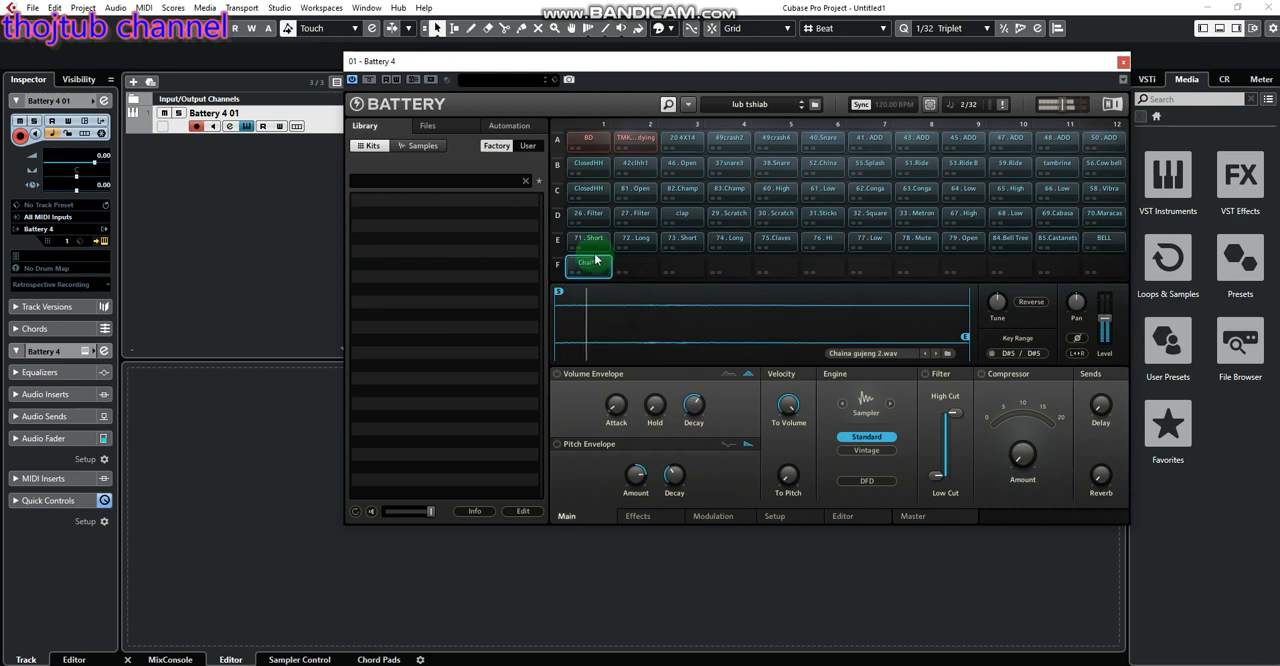
pyautogui.click(790, 241)
pyautogui.click(824, 241)
pyautogui.click(870, 241)
pyautogui.click(917, 241)
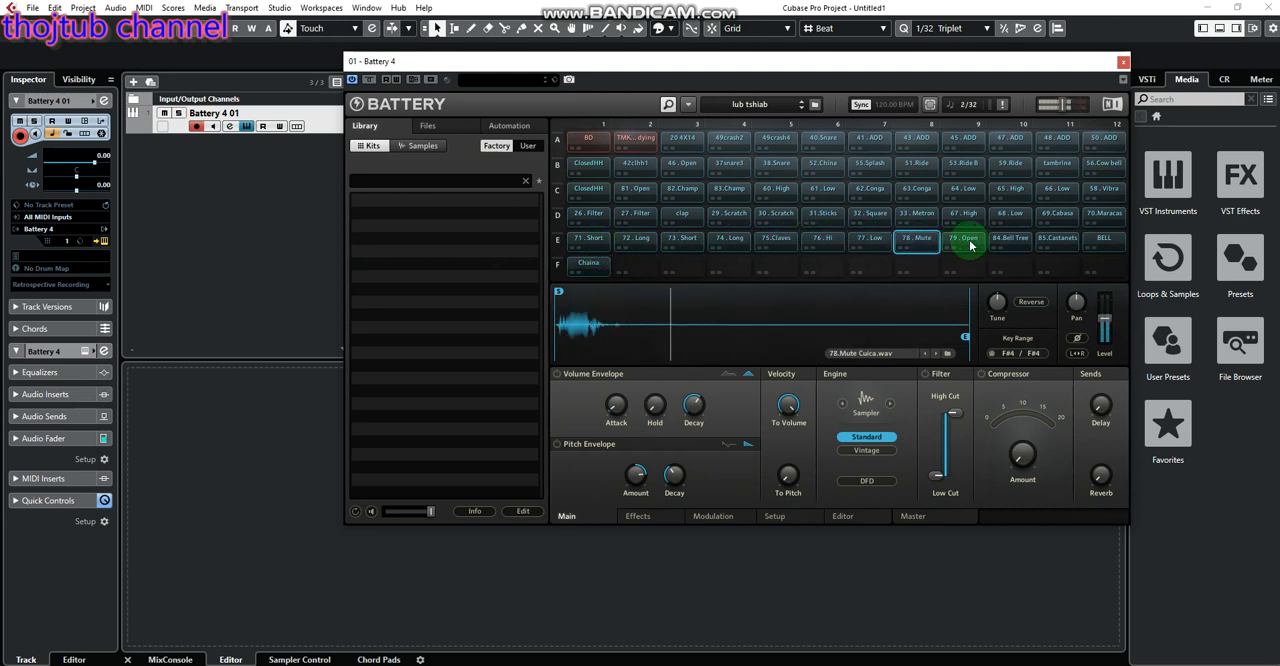
pyautogui.click(970, 245)
pyautogui.click(1008, 245)
# Audition the row D cells, from 68.Low through 70.Maracas and 67.High back to 26.Filter, plus the 71.Short cell
pyautogui.click(1008, 216)
pyautogui.click(1048, 218)
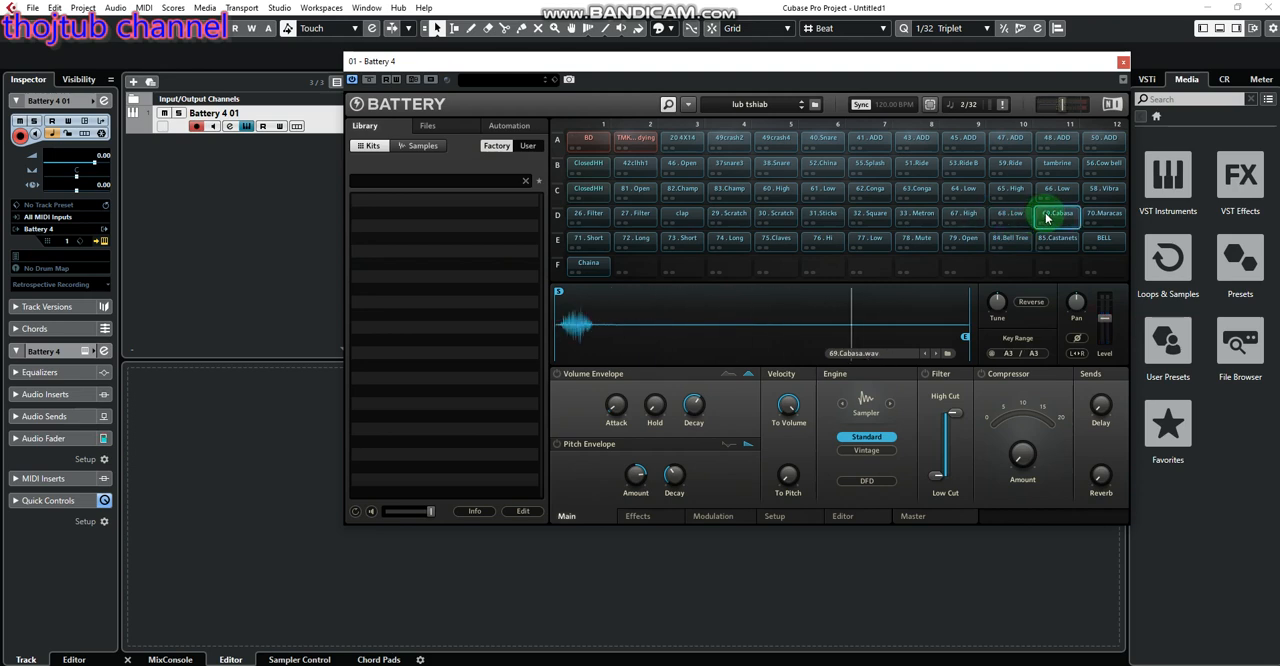
pyautogui.click(1105, 220)
pyautogui.click(968, 217)
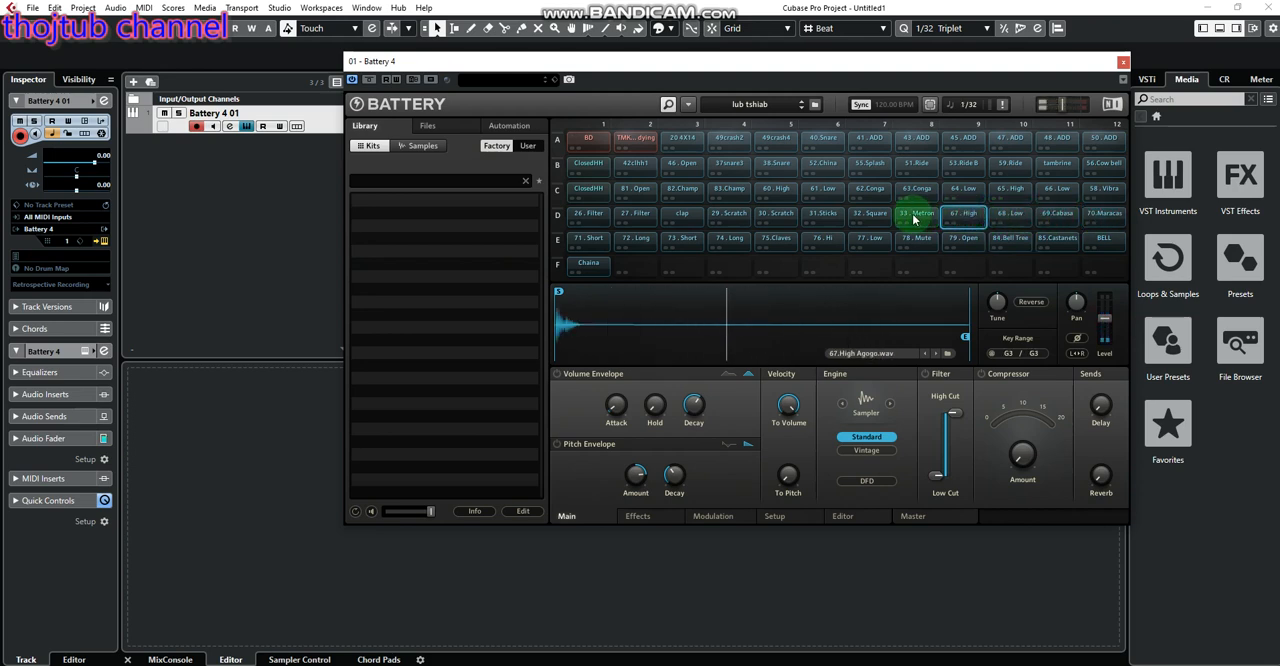
pyautogui.click(905, 217)
pyautogui.click(874, 217)
pyautogui.click(829, 217)
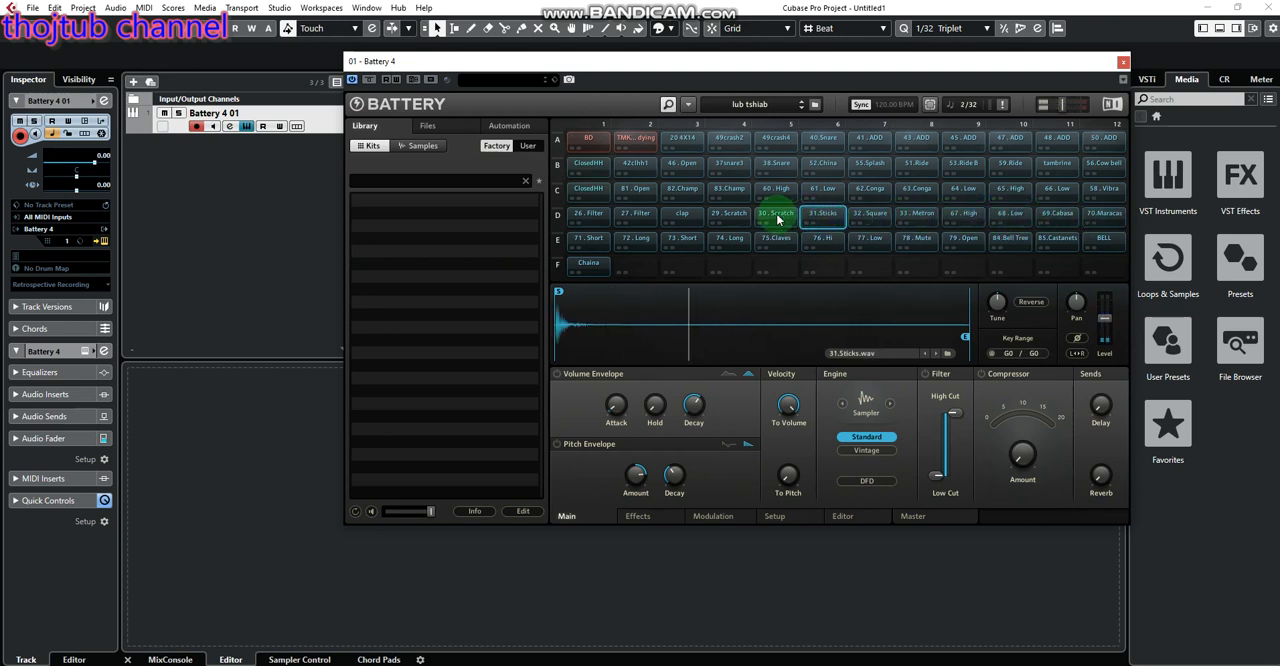
pyautogui.click(778, 218)
pyautogui.click(730, 217)
pyautogui.click(682, 217)
pyautogui.click(630, 217)
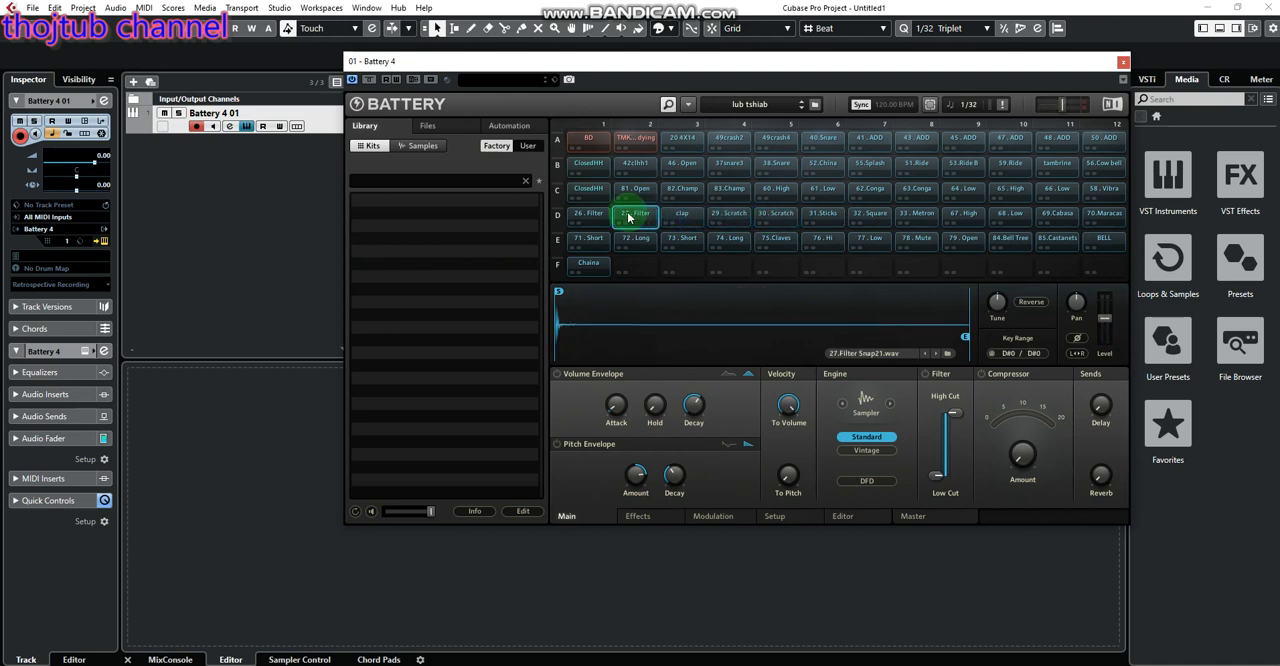
pyautogui.click(588, 212)
pyautogui.click(590, 238)
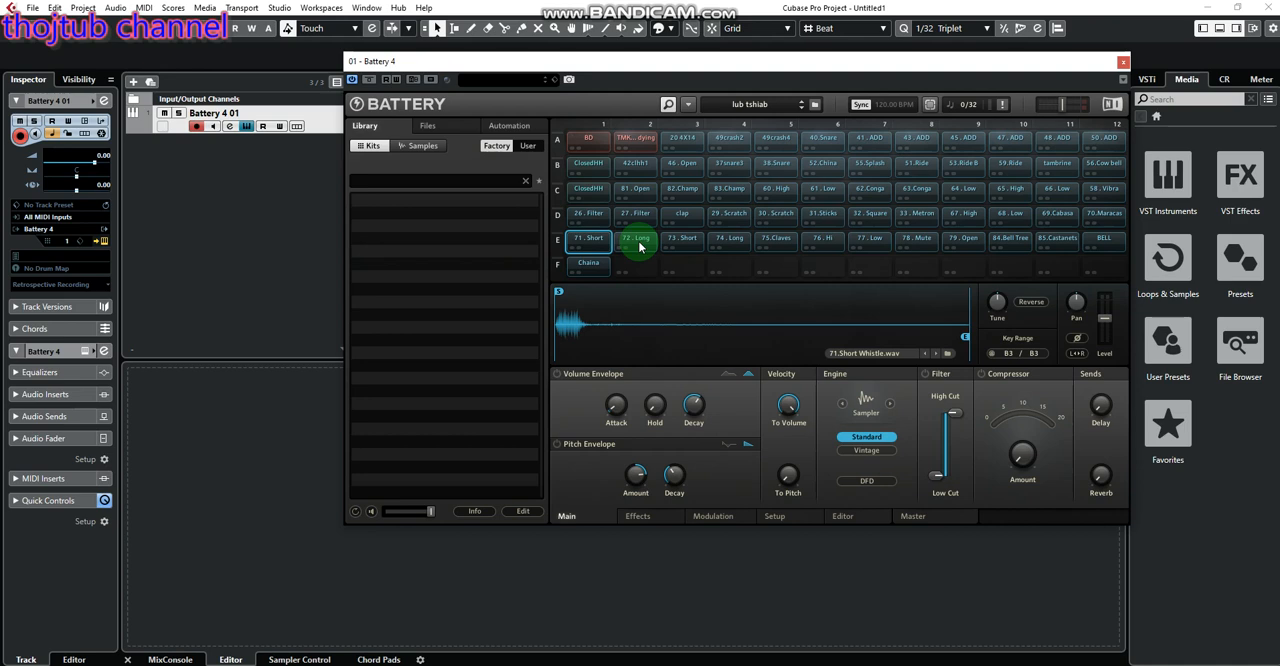
# Audition the row A and B cells in columns 1 to 6, from ClosedHH and 46.Open through 40.Snare and 52.China
pyautogui.click(588, 165)
pyautogui.click(678, 166)
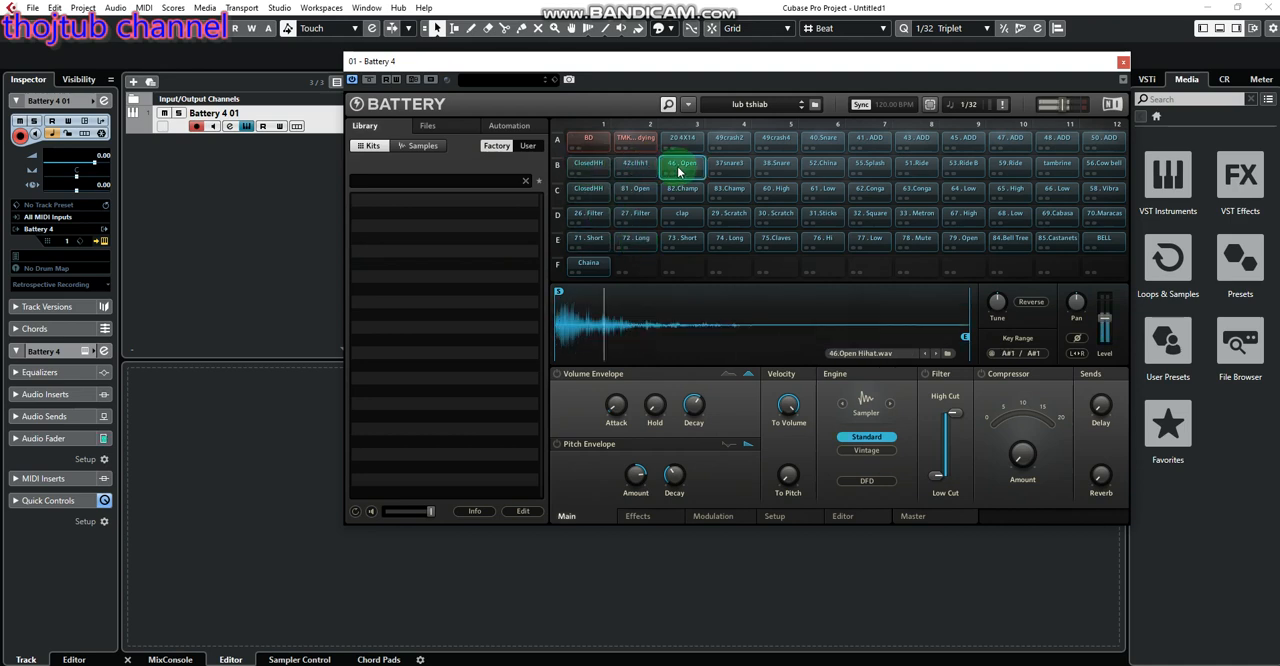
pyautogui.click(692, 149)
pyautogui.click(692, 147)
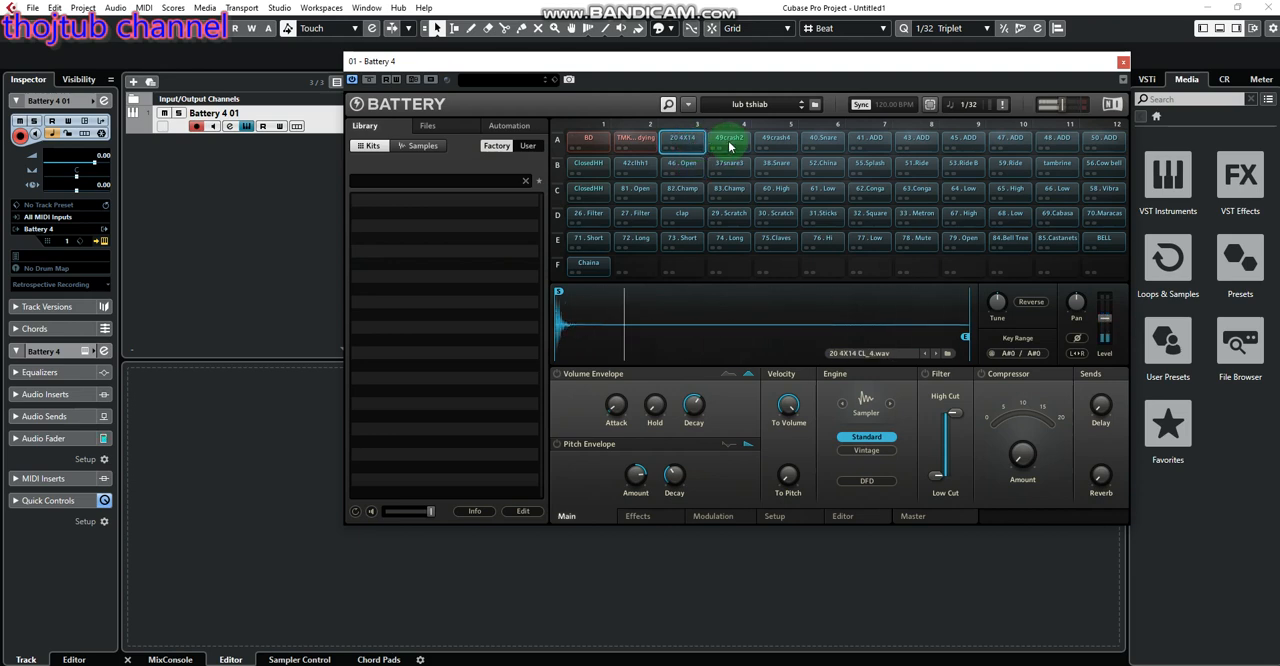
pyautogui.click(732, 147)
pyautogui.click(735, 168)
pyautogui.click(776, 167)
pyautogui.click(777, 147)
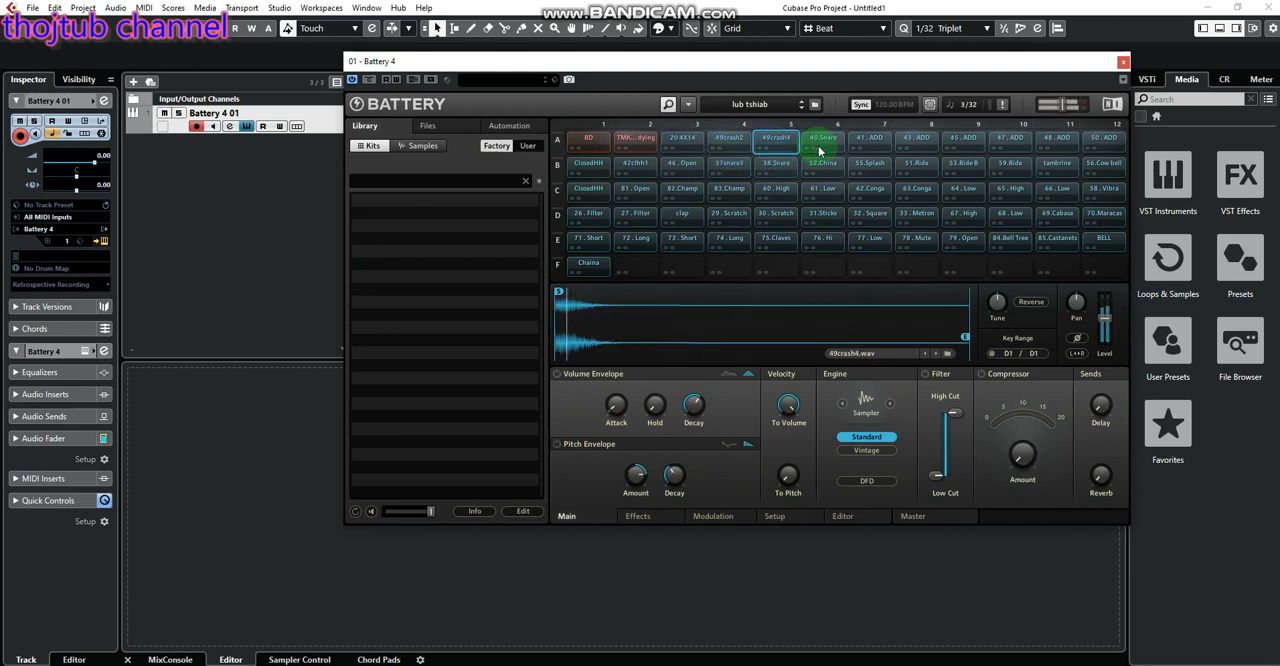
pyautogui.click(819, 147)
pyautogui.click(822, 167)
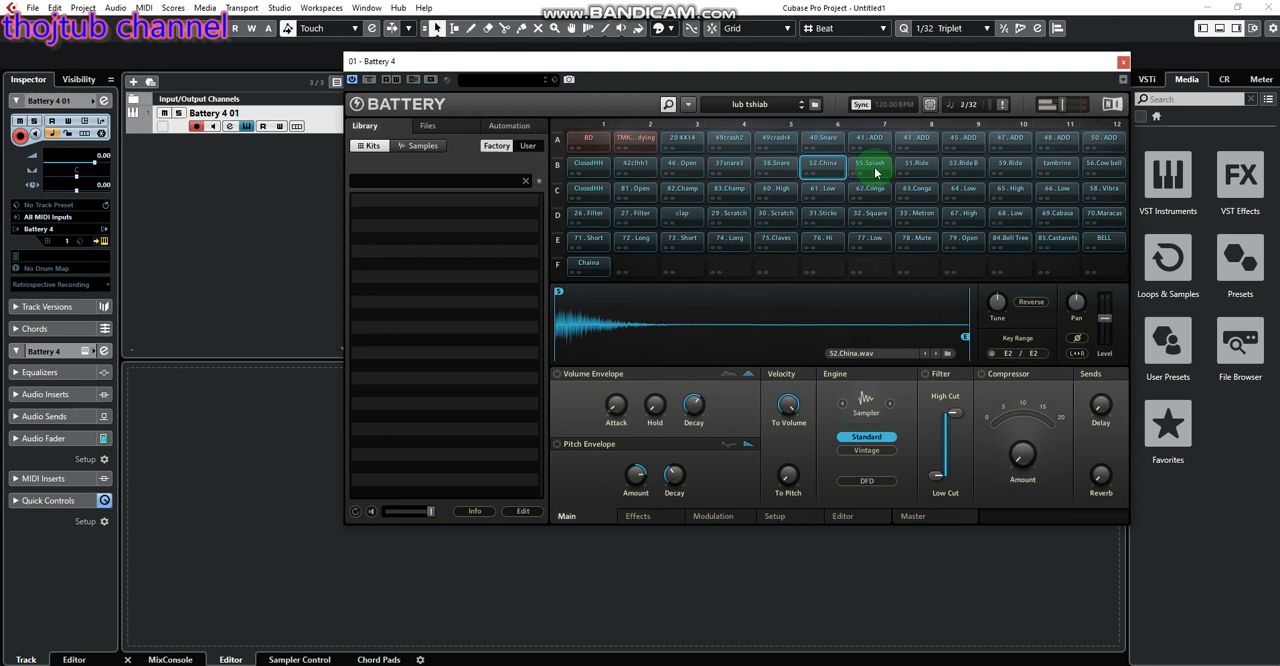
# Audition the remaining row A and B cells, from 55.Splash and 41.ADD through 50.ADD and 56.Cow bell
pyautogui.click(873, 168)
pyautogui.click(870, 141)
pyautogui.click(918, 141)
pyautogui.click(918, 166)
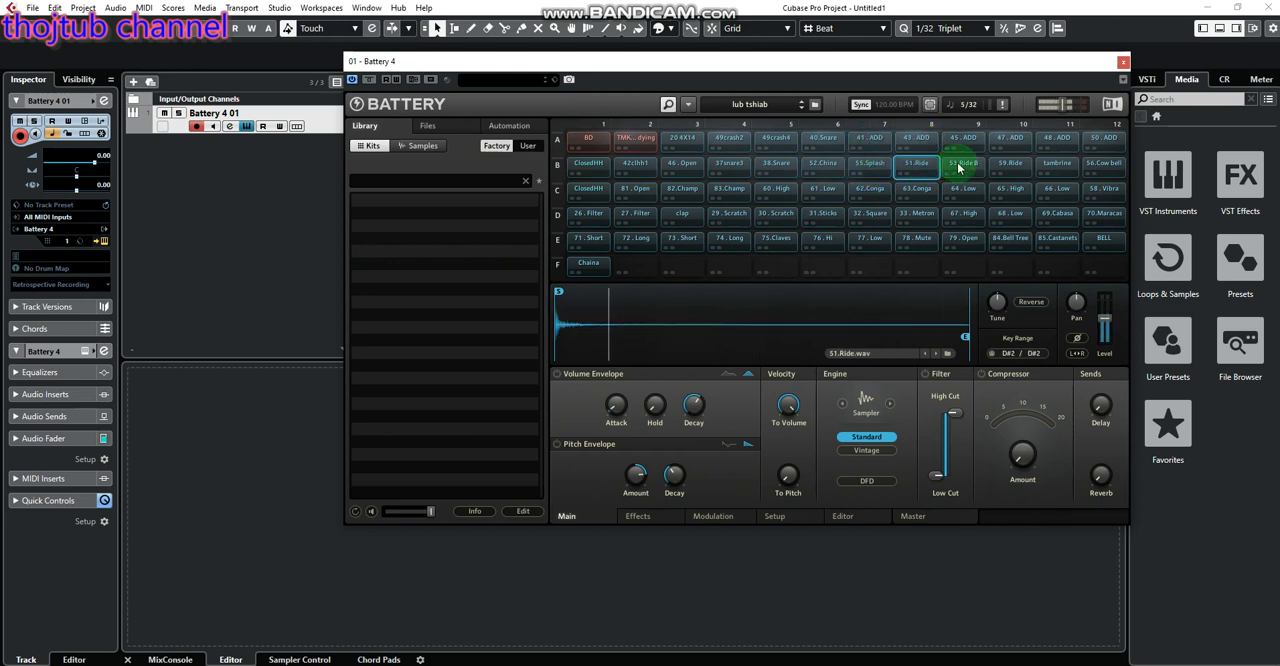
pyautogui.click(960, 168)
pyautogui.click(968, 142)
pyautogui.click(1012, 142)
pyautogui.click(1015, 166)
pyautogui.click(1052, 167)
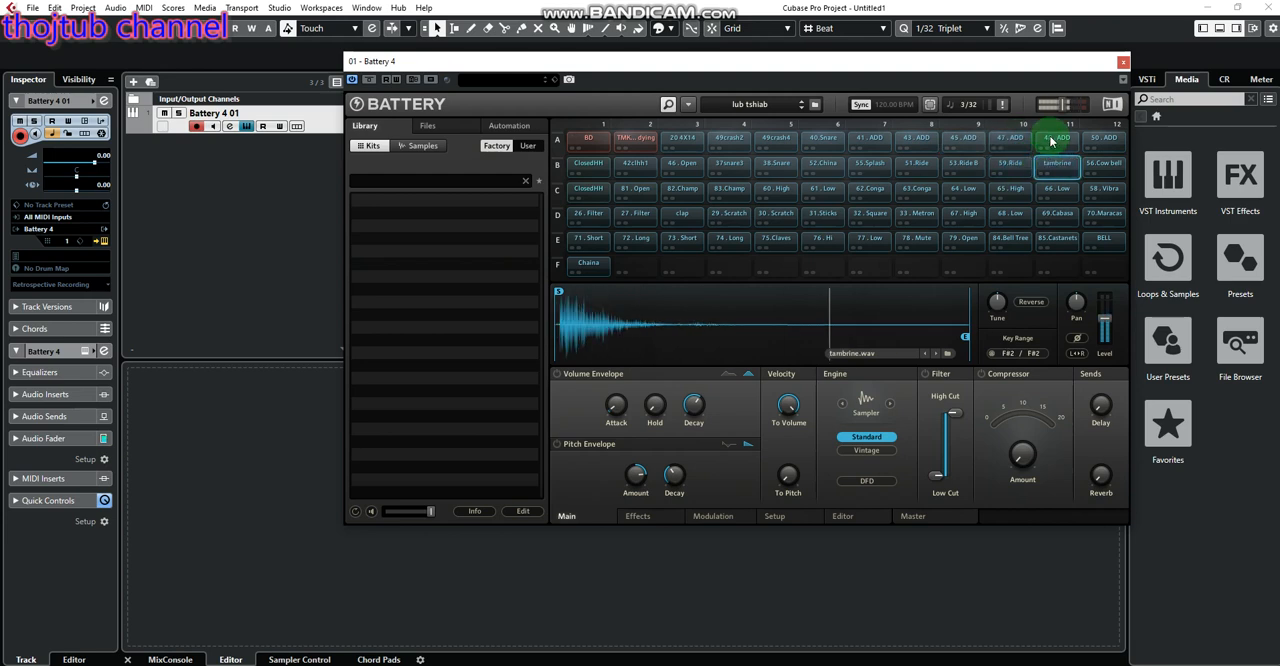
pyautogui.click(1052, 141)
pyautogui.click(1100, 141)
pyautogui.click(1100, 166)
# Audition both ClosedHH cells, 81.Open, the two Filter cells, clap, the first three row E whistle and guiro cells, and Chaina
pyautogui.click(590, 166)
pyautogui.click(590, 195)
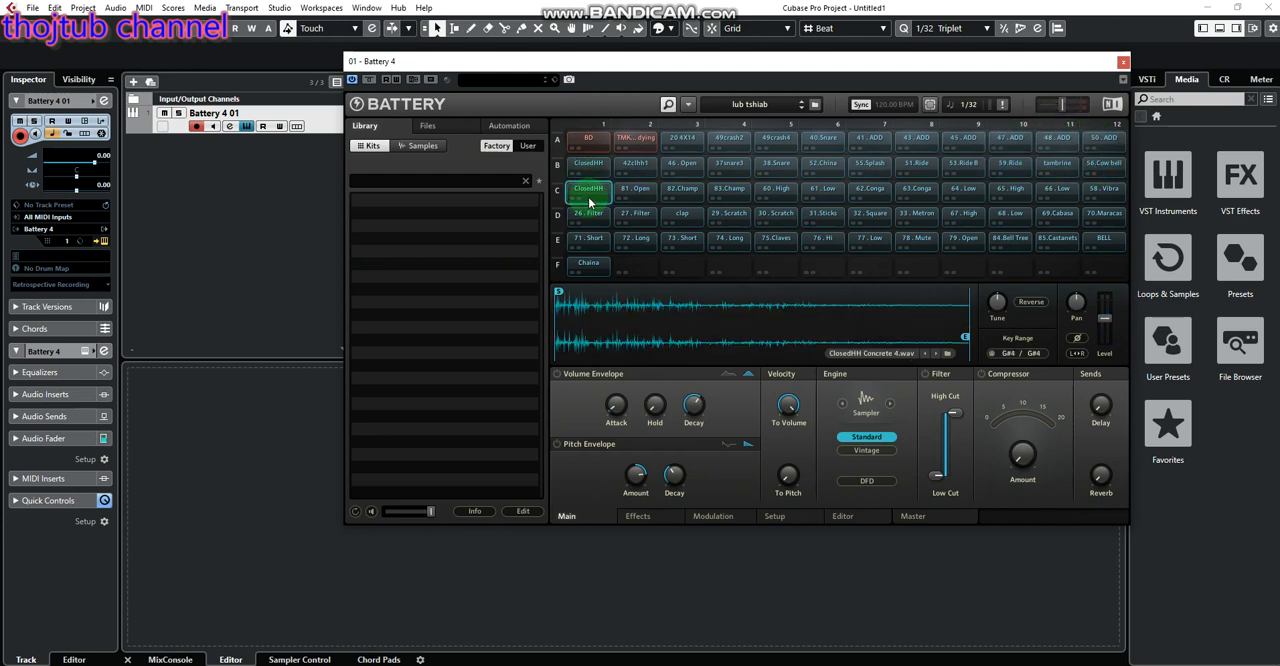
pyautogui.click(637, 193)
pyautogui.click(593, 210)
pyautogui.click(634, 216)
pyautogui.click(695, 222)
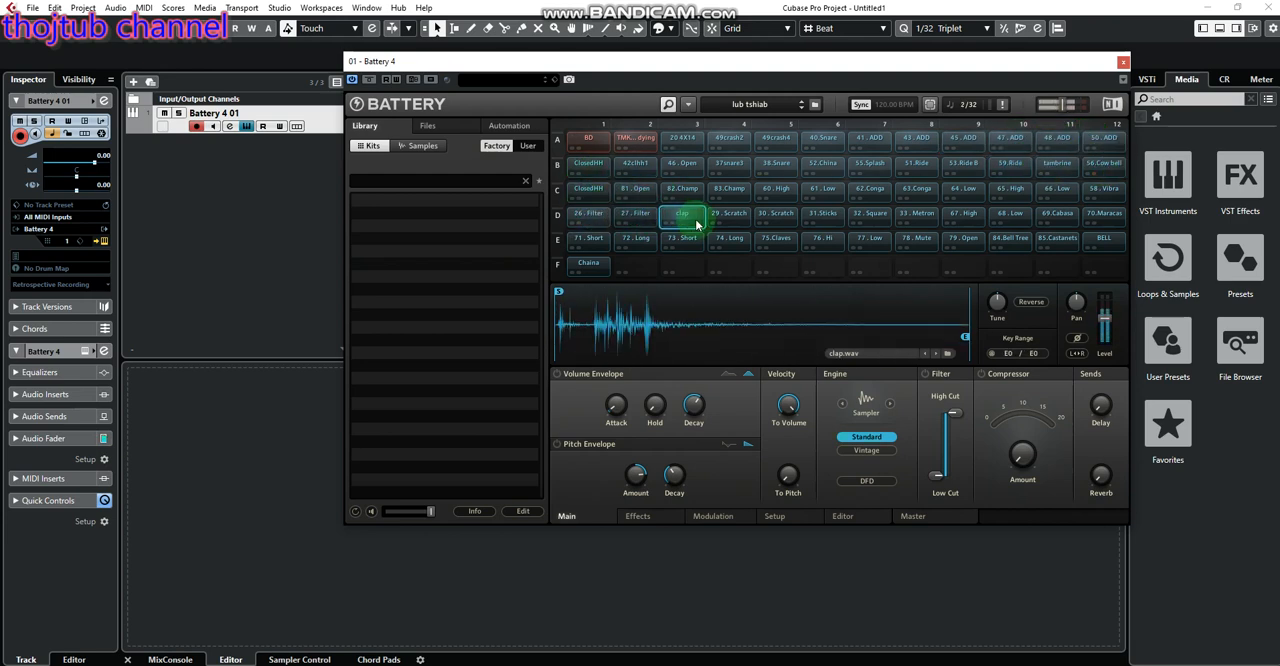
pyautogui.click(680, 240)
pyautogui.click(629, 240)
pyautogui.click(588, 244)
pyautogui.click(588, 264)
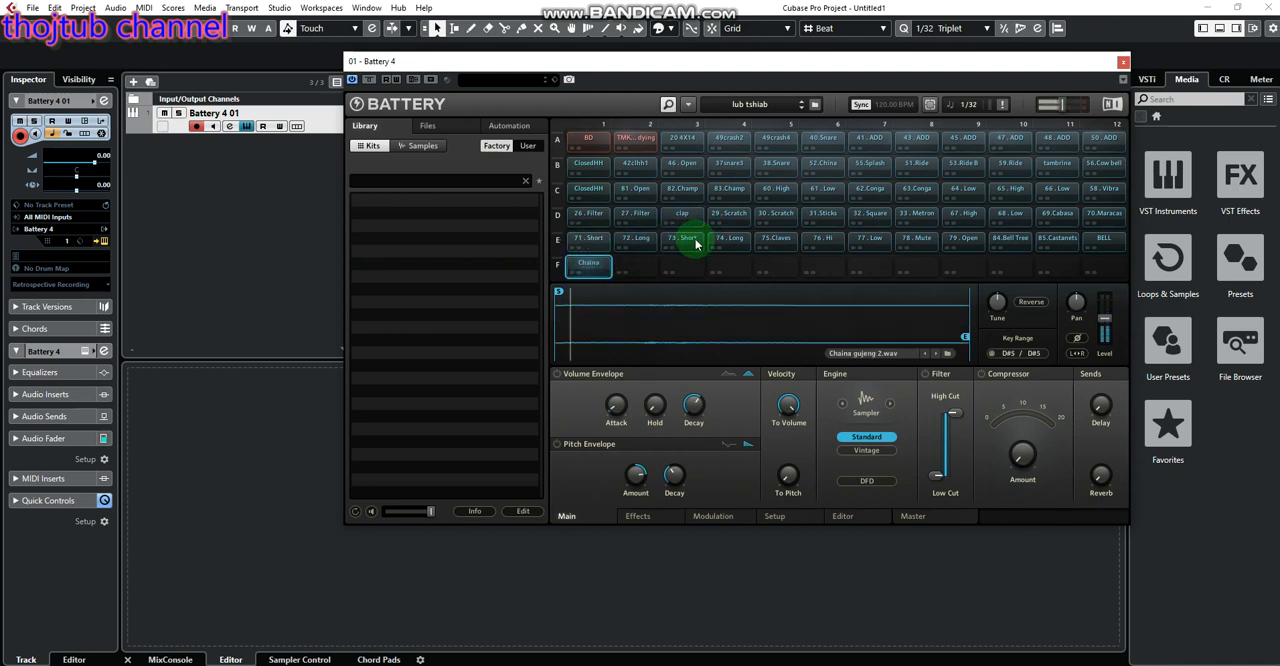
# Audition the row E cells from 73.Short through 79.Open in order
pyautogui.click(697, 243)
pyautogui.click(733, 240)
pyautogui.click(778, 241)
pyautogui.click(824, 241)
pyautogui.click(869, 241)
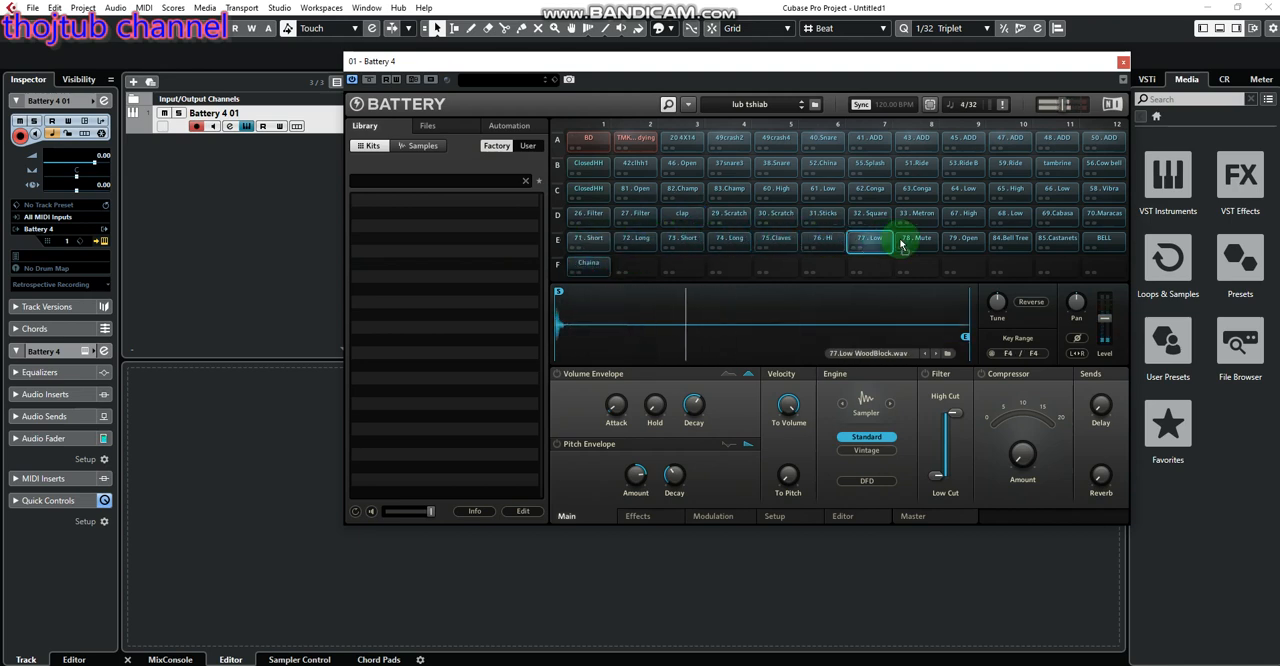
pyautogui.click(905, 243)
pyautogui.click(966, 245)
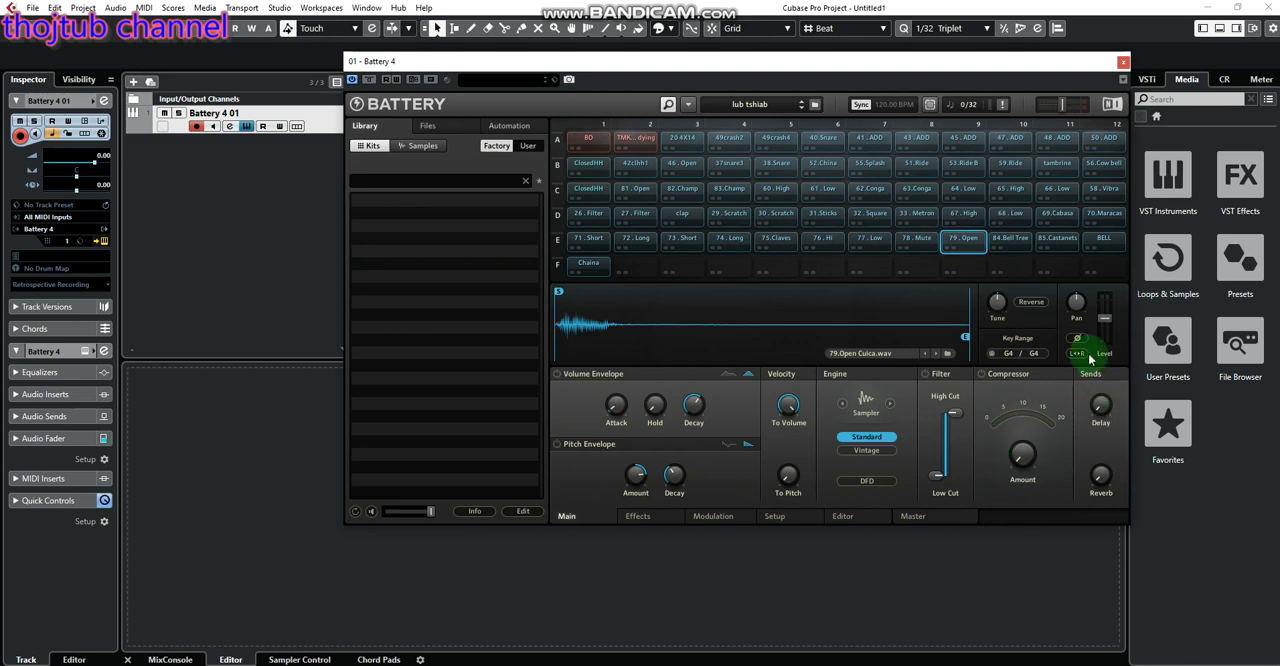
# Audition 49crash4, 40.Snare and the 41.ADD, 43.ADD and 45.ADD tom cells in row A
pyautogui.click(776, 140)
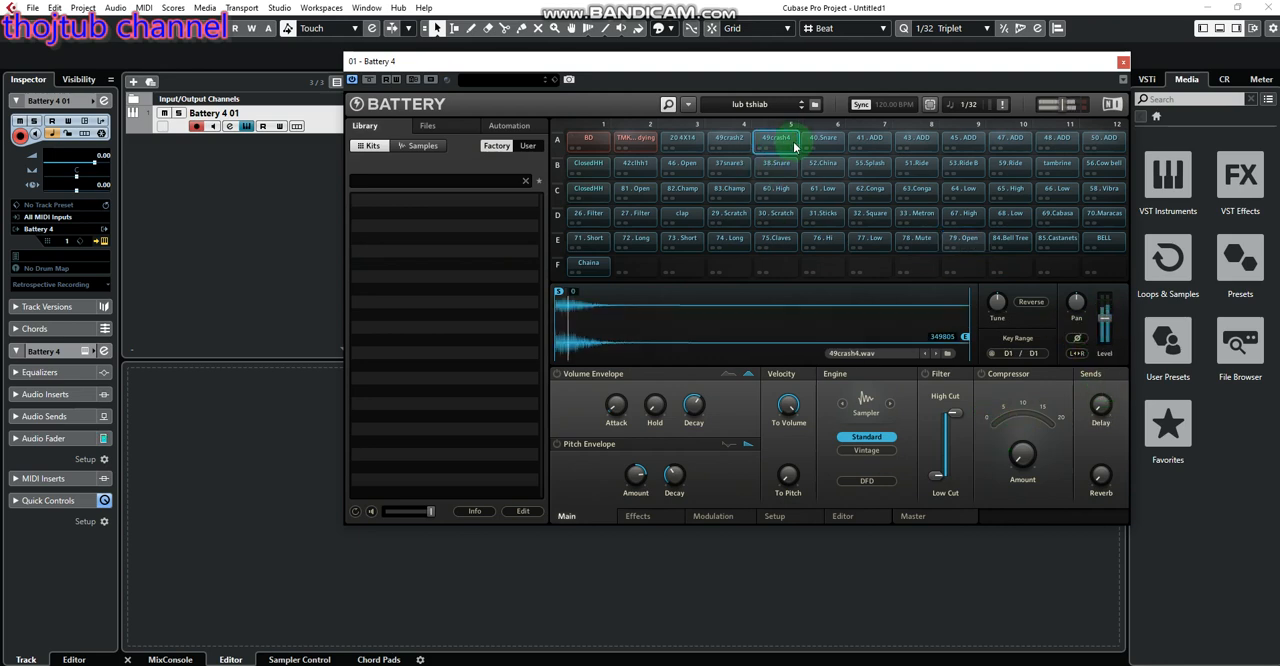
pyautogui.click(826, 141)
pyautogui.click(872, 141)
pyautogui.click(914, 141)
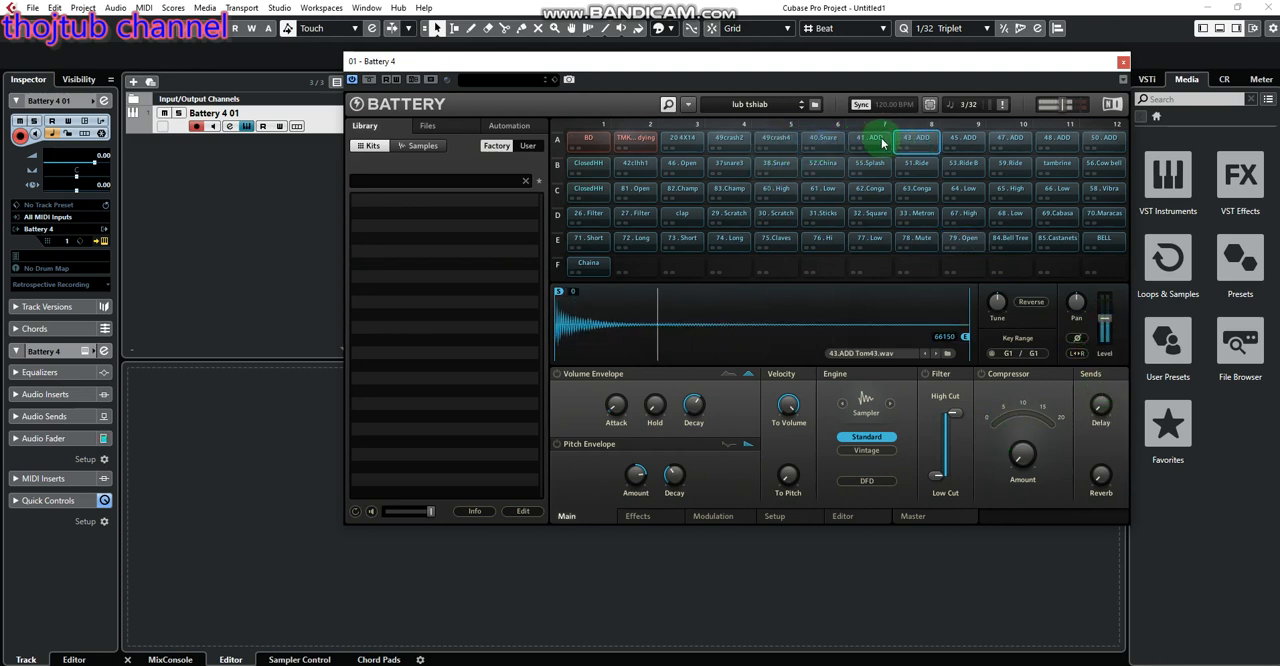
pyautogui.click(882, 143)
pyautogui.click(920, 141)
pyautogui.click(963, 143)
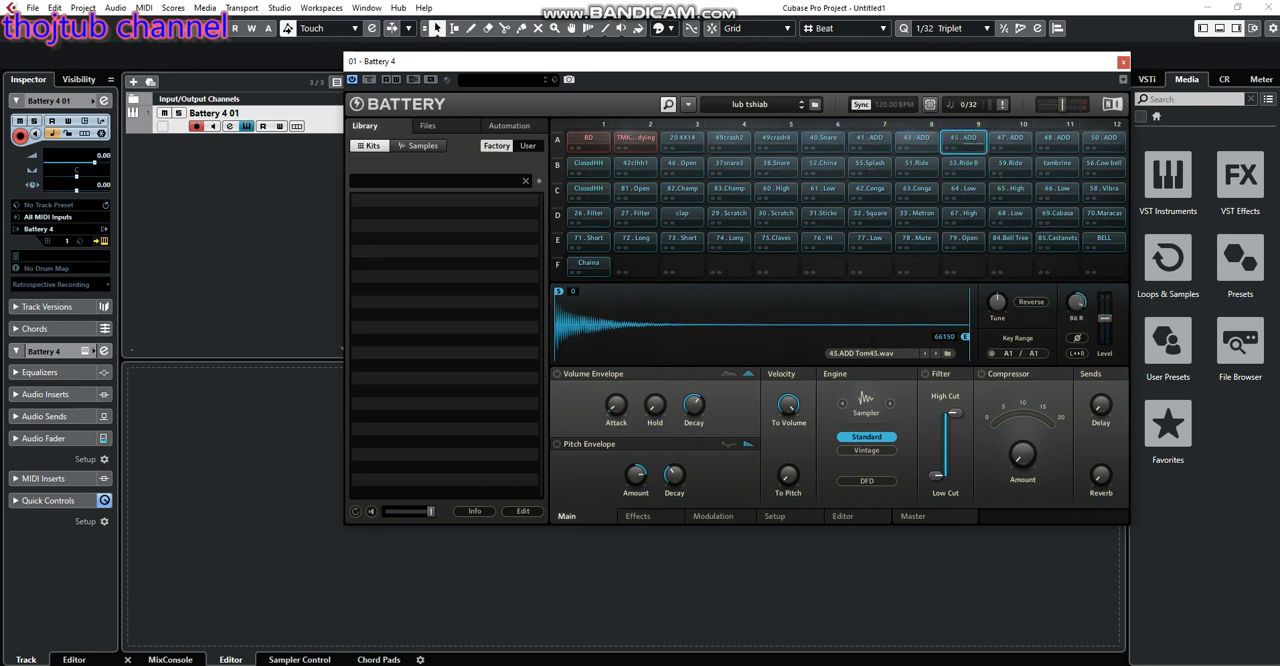
# Compare the stereo panning of the tom cells 45.ADD, 41.ADD, 43.ADD and 47.ADD
pyautogui.click(966, 146)
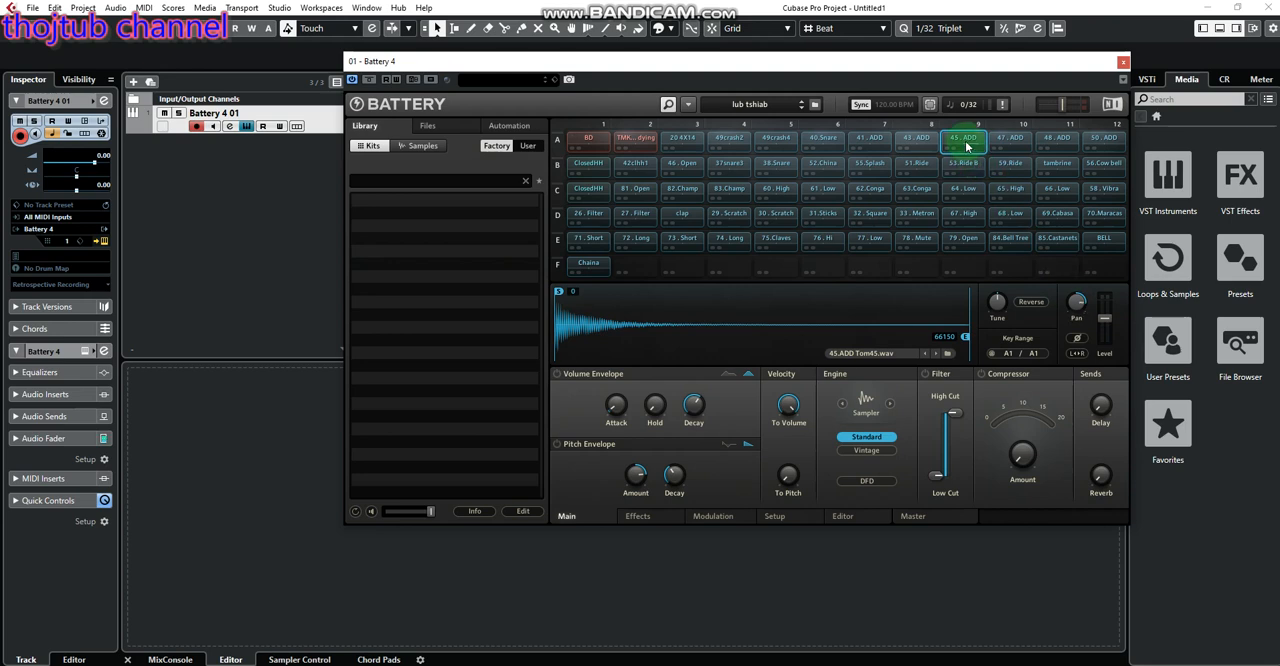
pyautogui.click(875, 140)
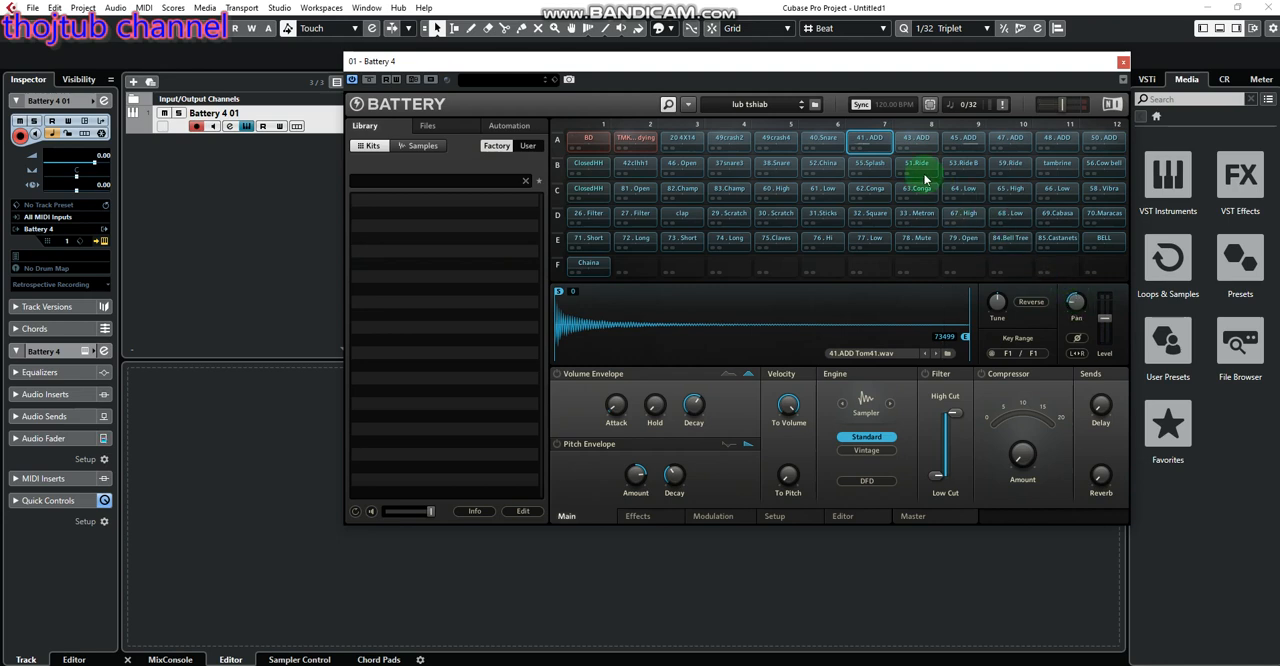
pyautogui.click(928, 141)
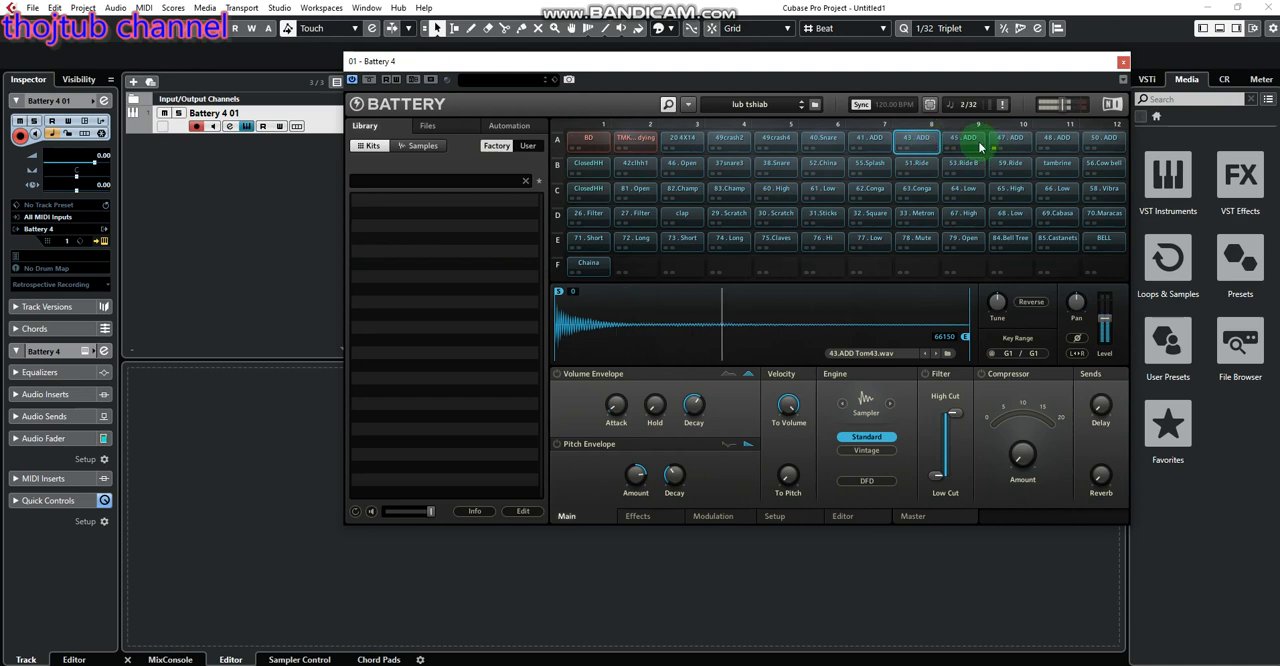
pyautogui.click(965, 139)
pyautogui.click(1006, 139)
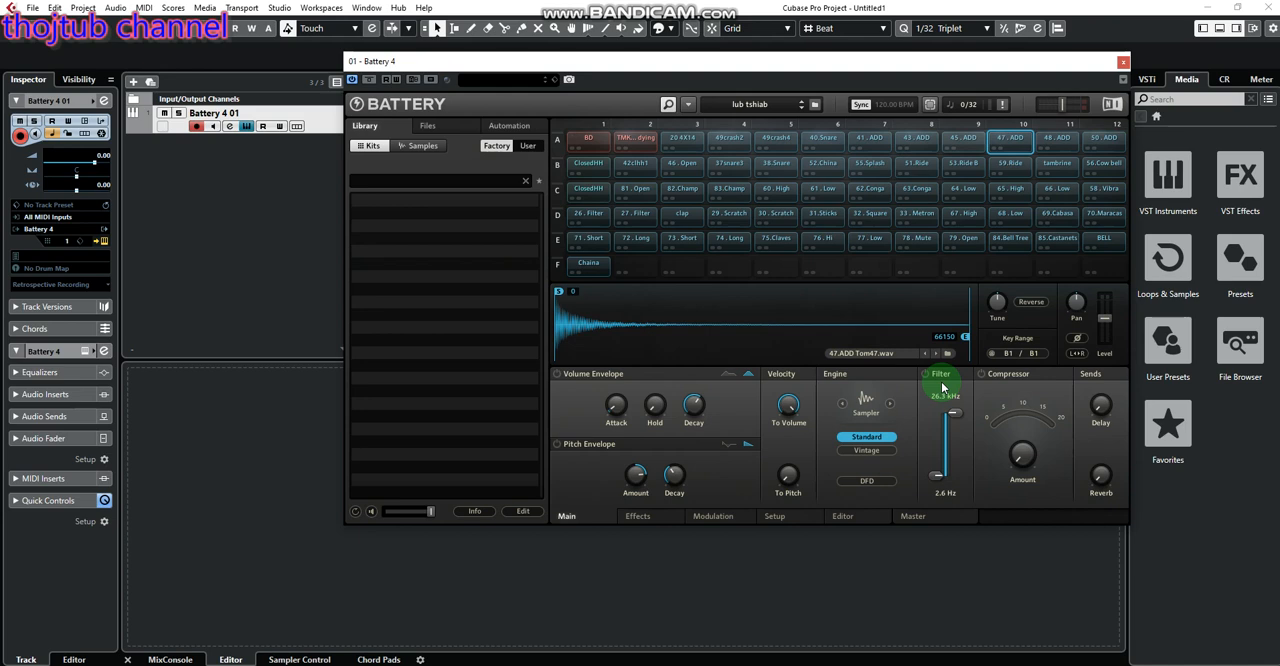
# Close the Battery window and draw a MIDI part on the Battery 4 01 track from bar 1 to near the end of bar 2
pyautogui.click(1123, 62)
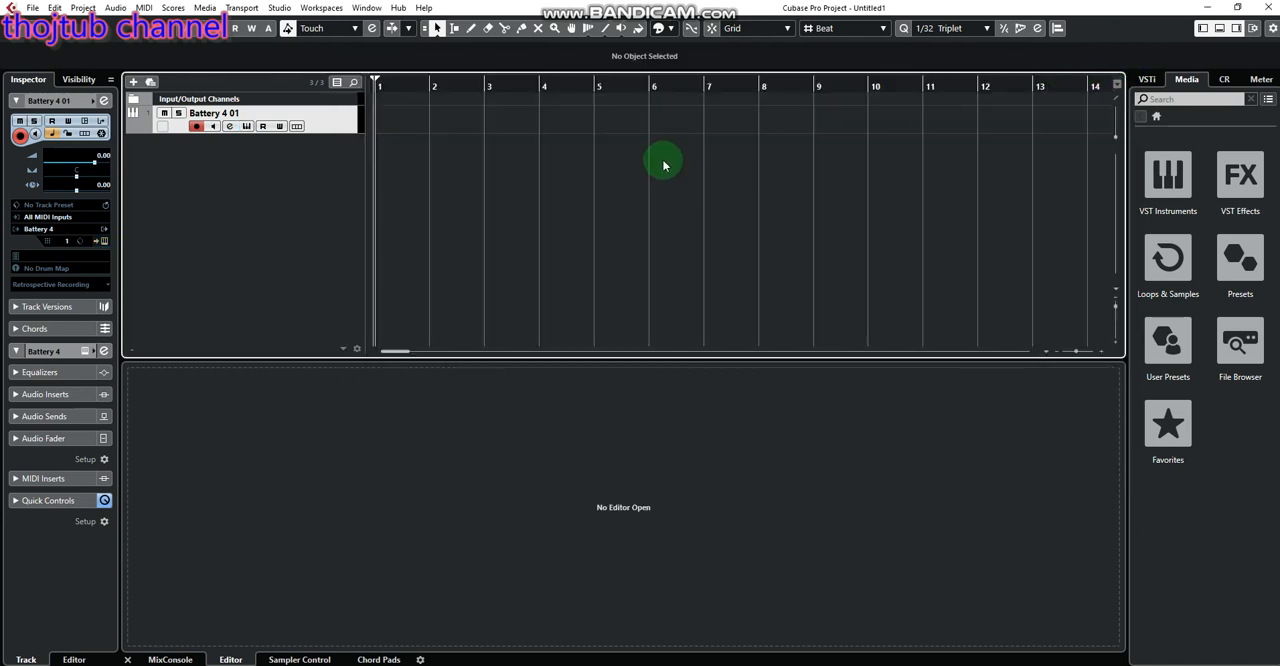
pyautogui.rightClick(452, 166)
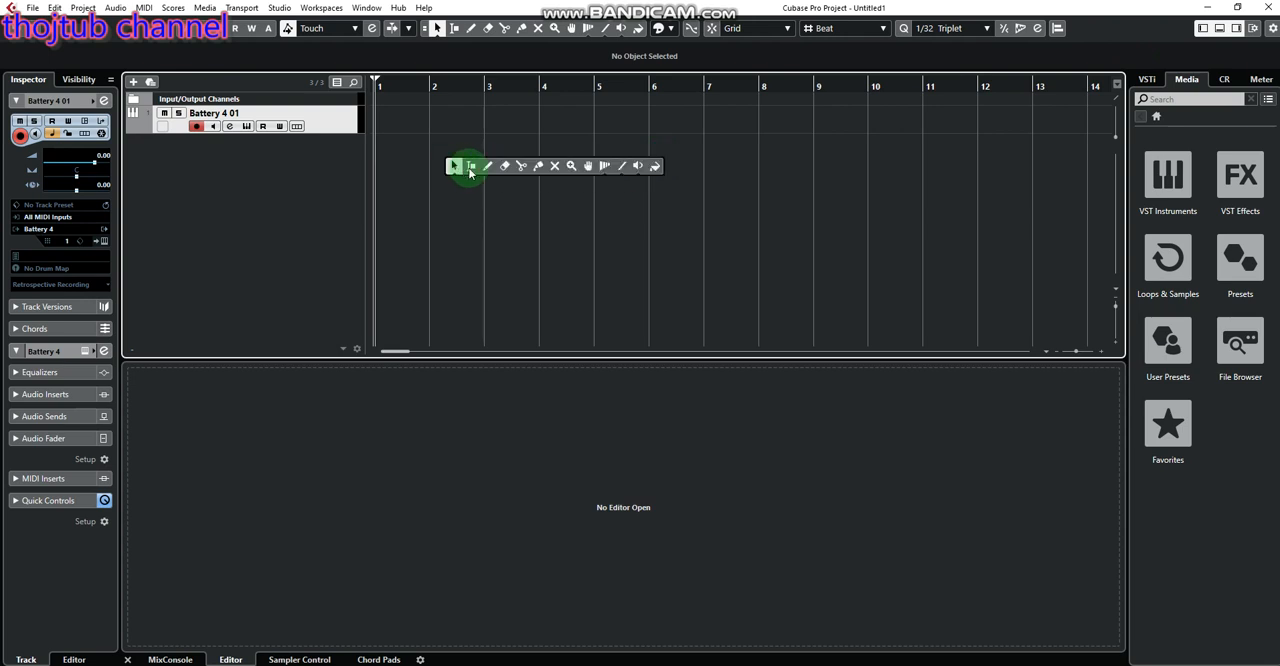
pyautogui.click(487, 168)
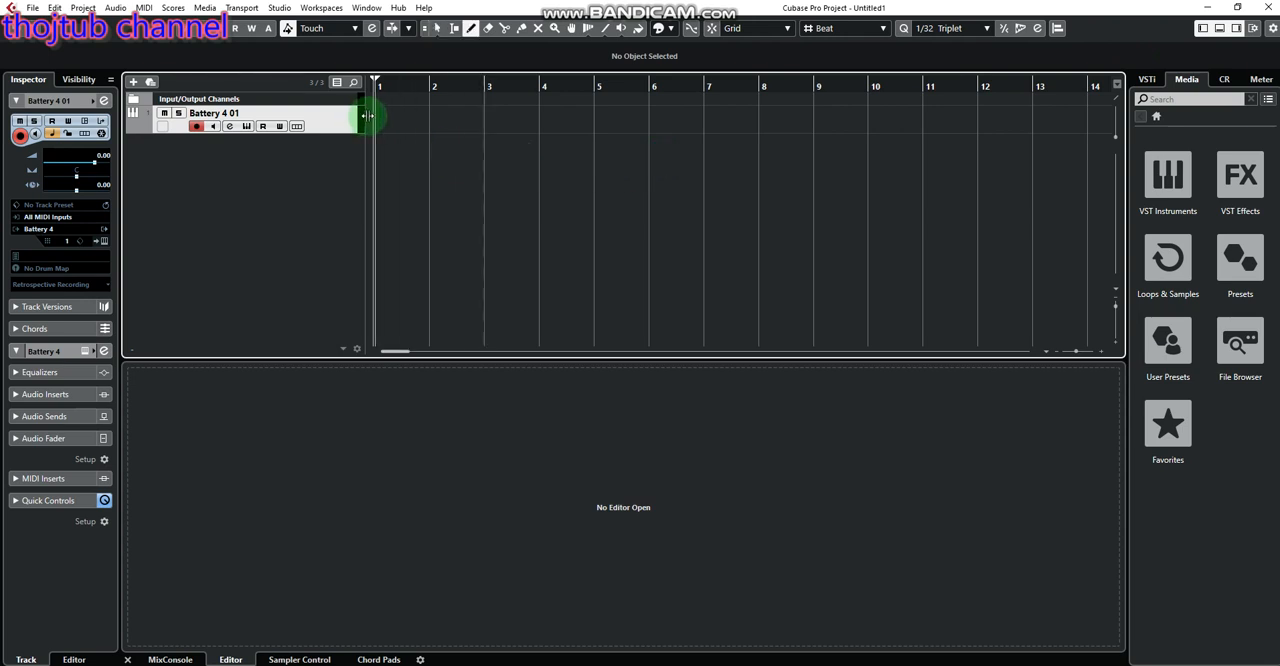
pyautogui.moveTo(376, 112); pyautogui.dragTo(477, 112)
pyautogui.press('1')
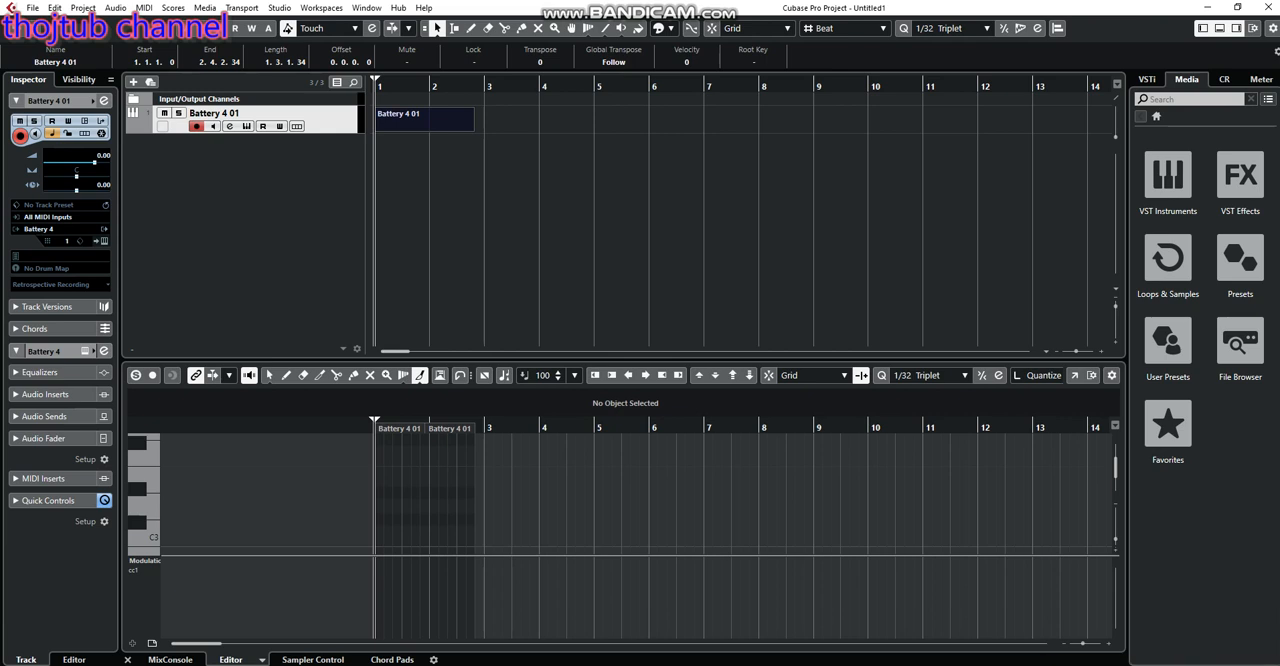
# Enlarge the Key Editor area until it reaches just below the Battery 4 01 track
pyautogui.click(283, 255)
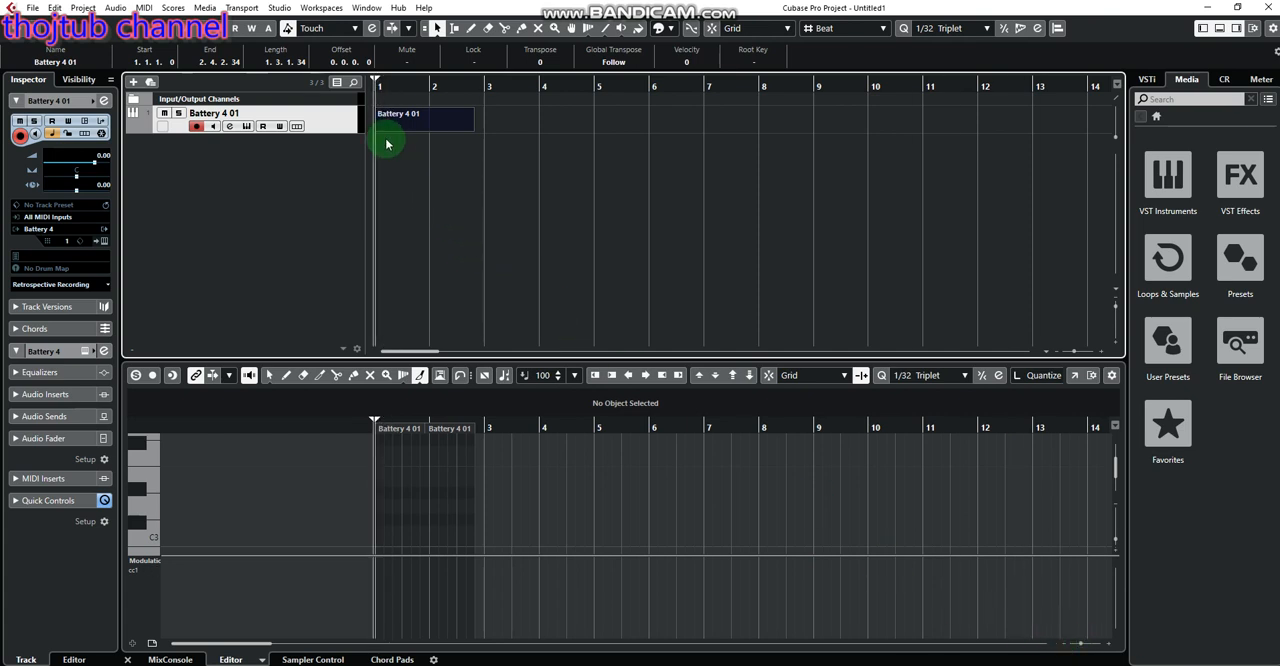
pyautogui.click(496, 343)
pyautogui.moveTo(504, 358); pyautogui.dragTo(492, 125)
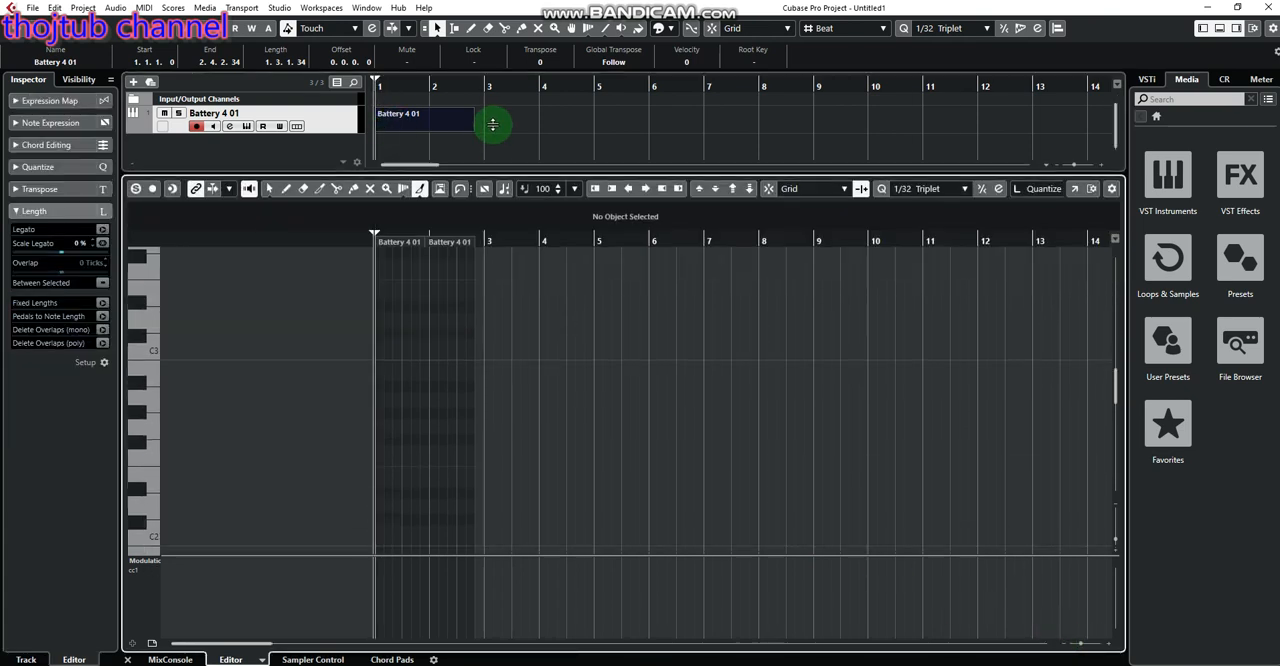
# Switch to the Object Selection tool and delete the stray C#3 note beyond the end of the part
pyautogui.press('1')
pyautogui.moveTo(486, 299); pyautogui.dragTo(637, 384)
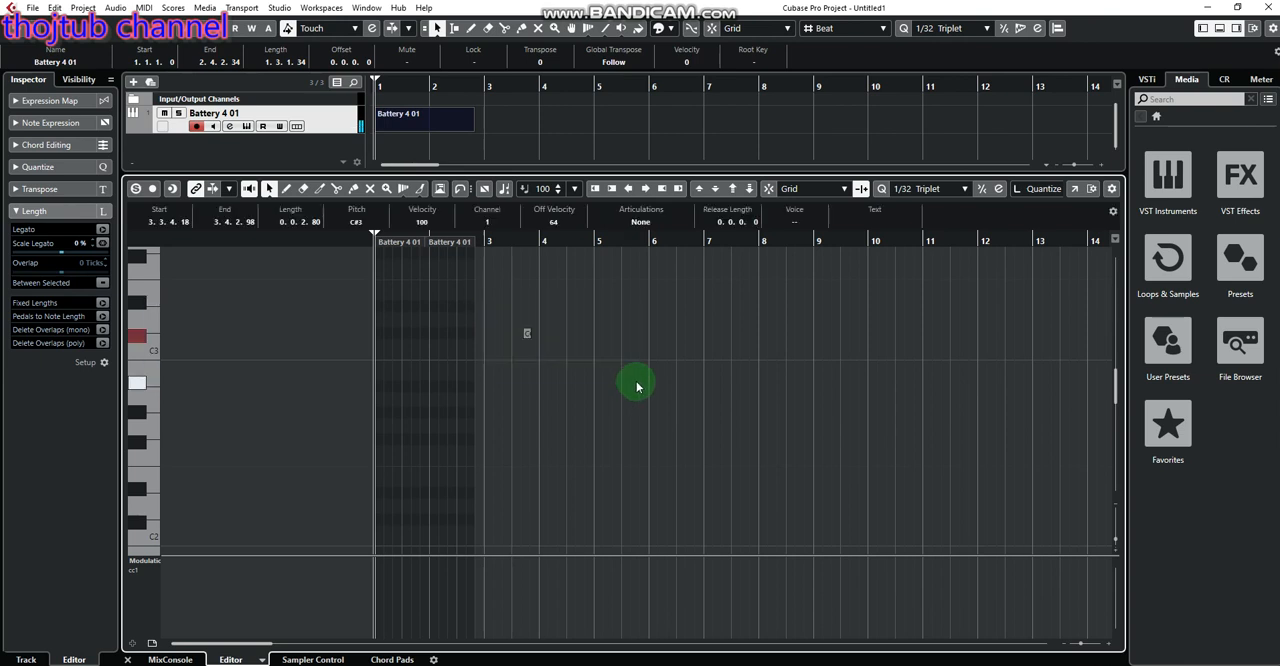
pyautogui.press('Delete')
# Add a B0 note at the start of the Battery 4 01 part, at position 1.1.1.0
pyautogui.press('h')
pyautogui.press('h')
pyautogui.press('h')
pyautogui.press('h')
pyautogui.press('h')
pyautogui.press('h')
pyautogui.press('h')
pyautogui.press('h')
pyautogui.press('h')
pyautogui.press('h')
pyautogui.press('h')
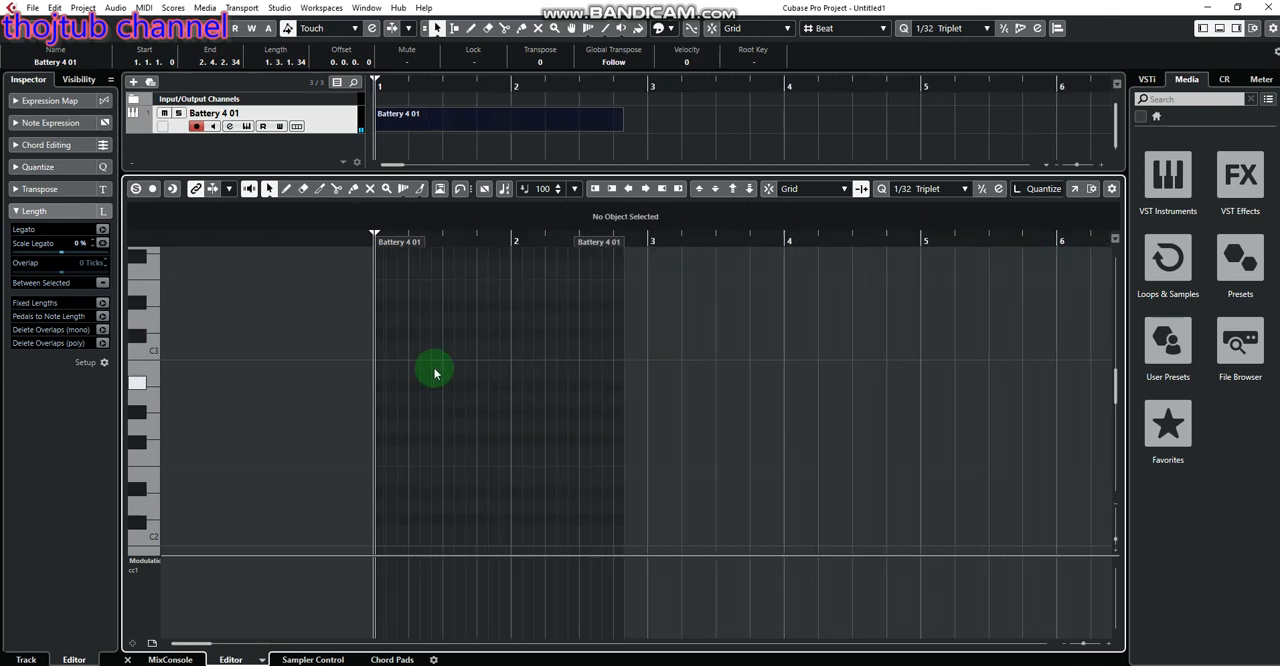
pyautogui.scroll(-5, 174, 409)
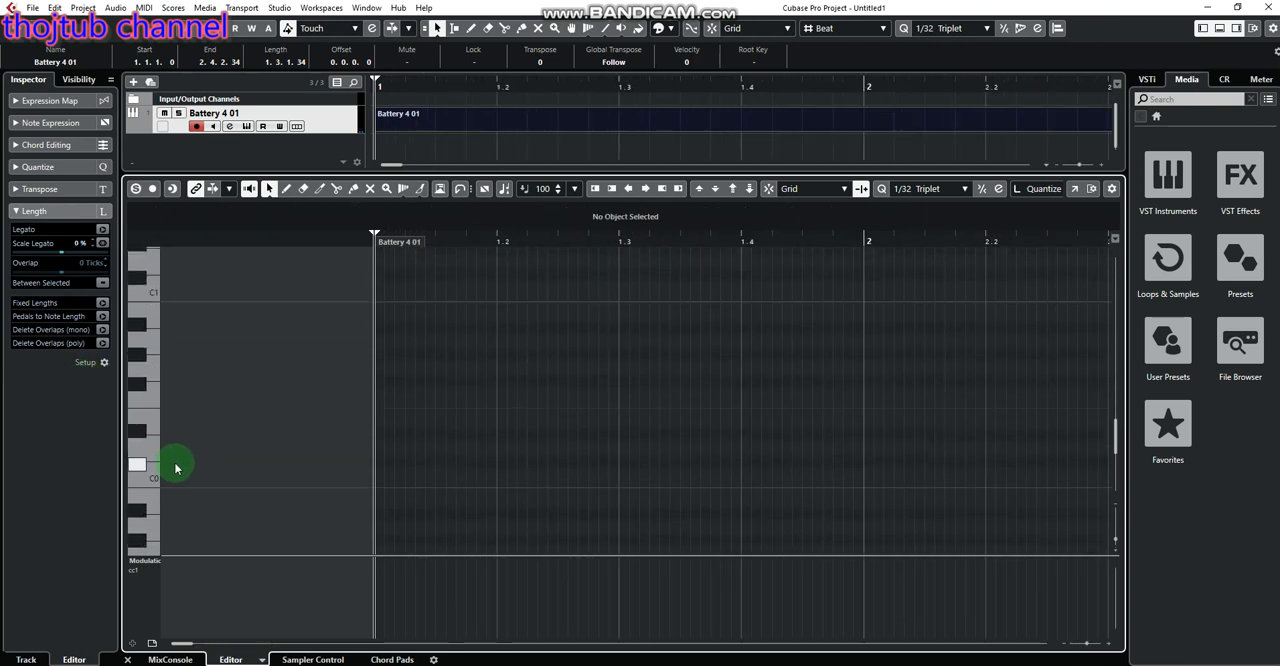
pyautogui.scroll(2, 158, 460)
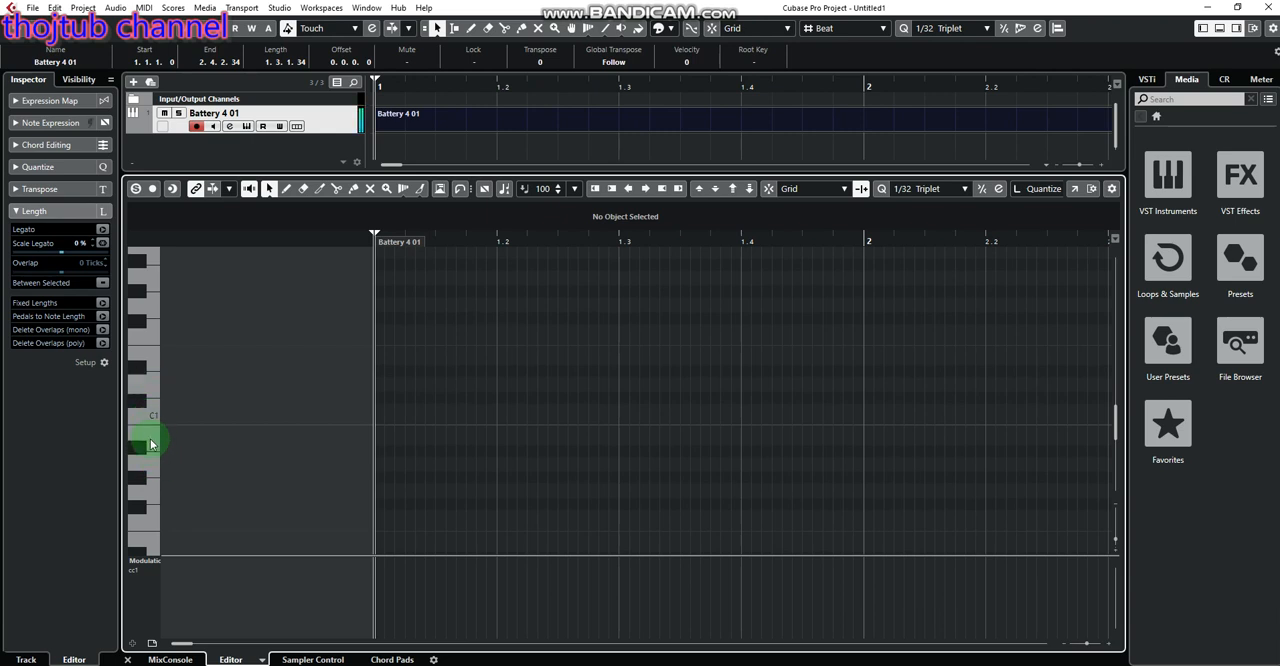
pyautogui.press('h')
pyautogui.press('h')
pyautogui.press('h')
pyautogui.press('h')
pyautogui.press('h')
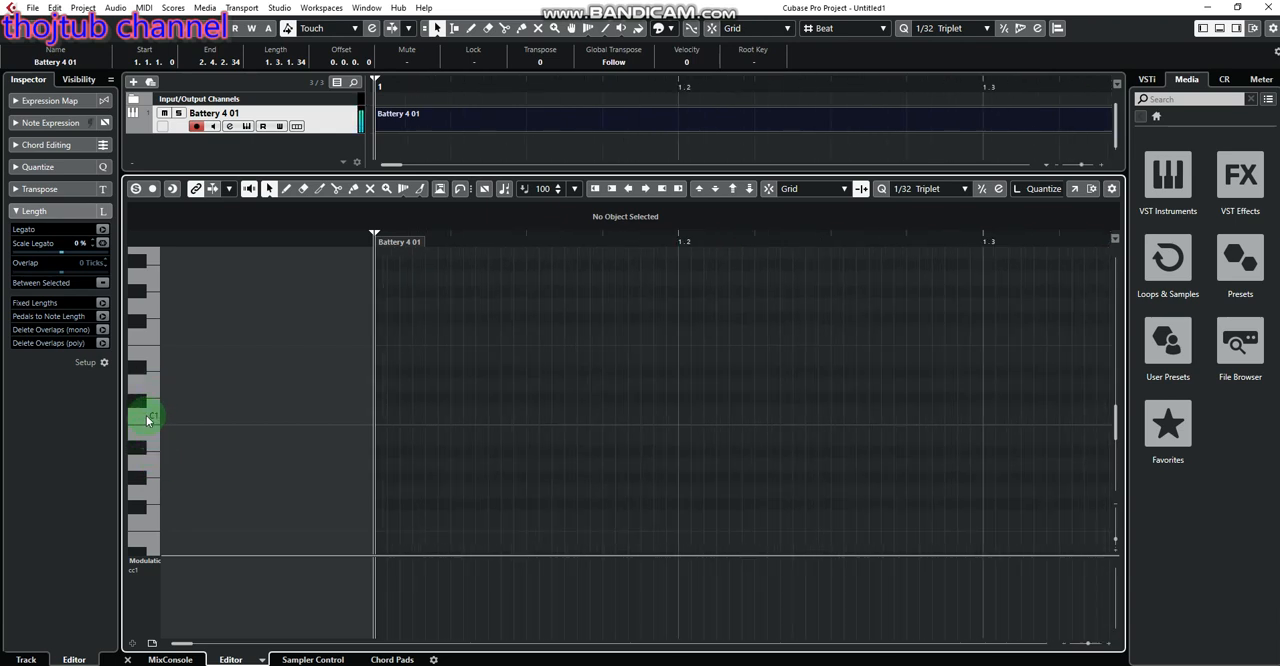
pyautogui.press('h')
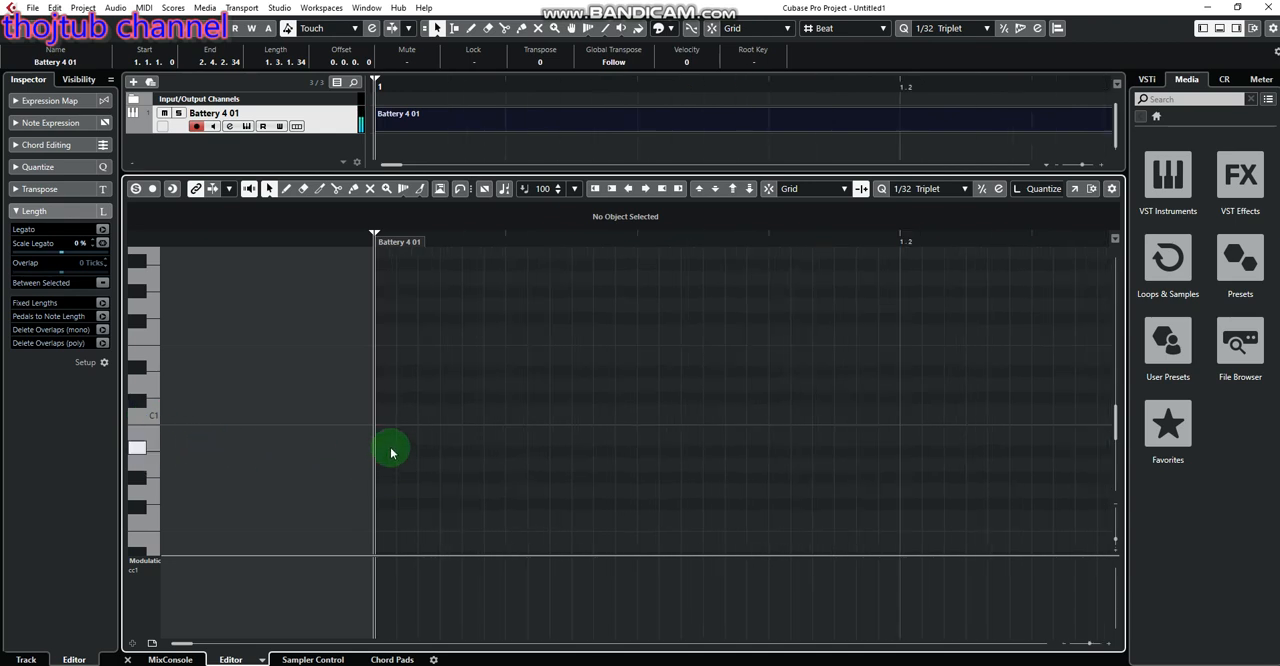
pyautogui.click(390, 440)
pyautogui.moveTo(380, 440); pyautogui.dragTo(378, 440)
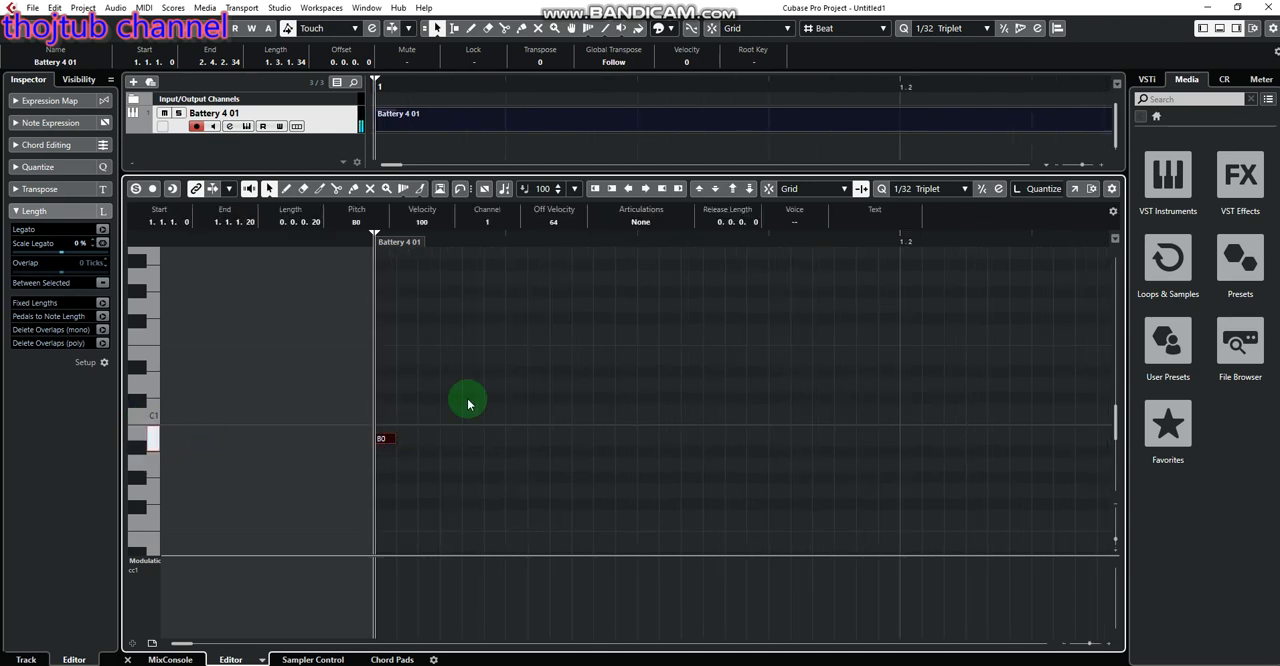
# Turn on Snap in the Key Editor and align the B0 note to the start of bar 1
pyautogui.click(769, 189)
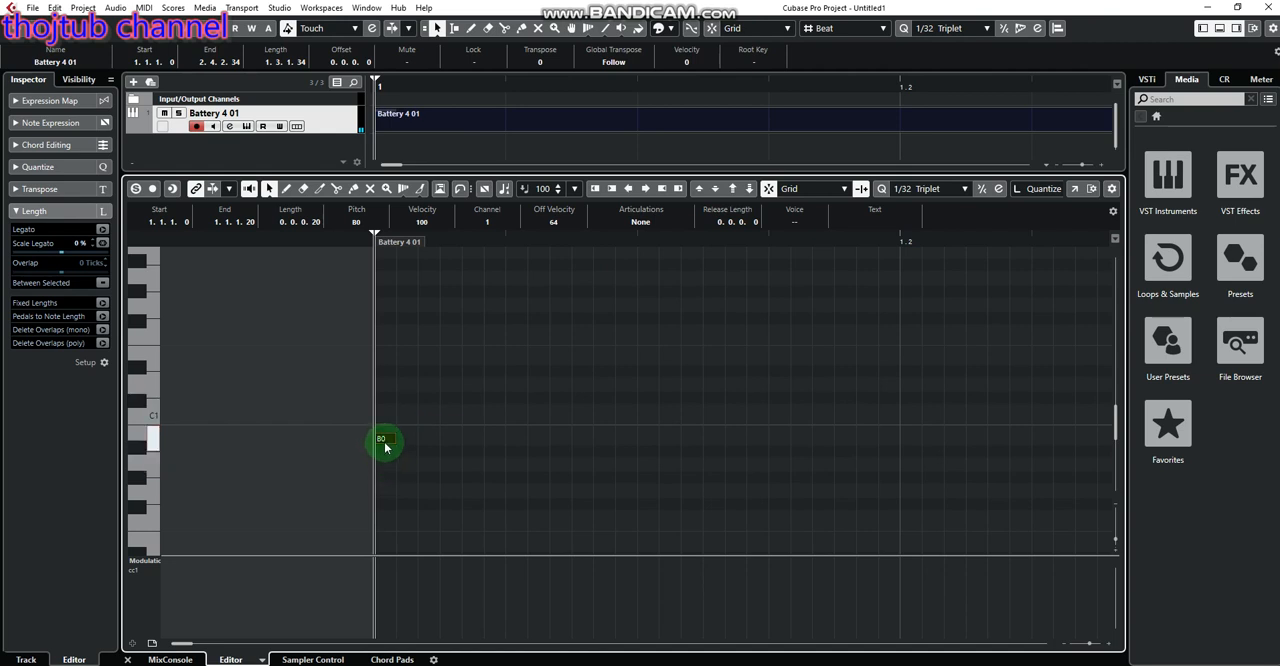
pyautogui.moveTo(380, 440); pyautogui.dragTo(383, 441)
pyautogui.click(449, 406)
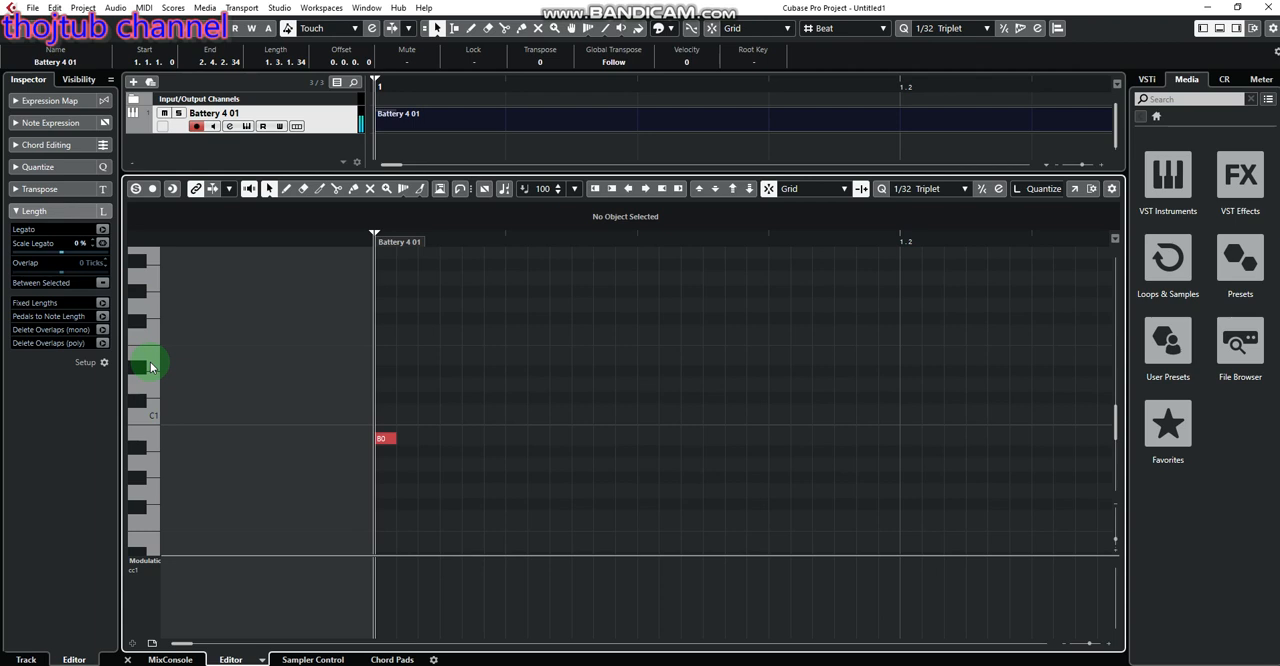
# Delete the short B0 note at the start of the Battery 4 01 part
pyautogui.press('g')
pyautogui.press('g')
pyautogui.press('g')
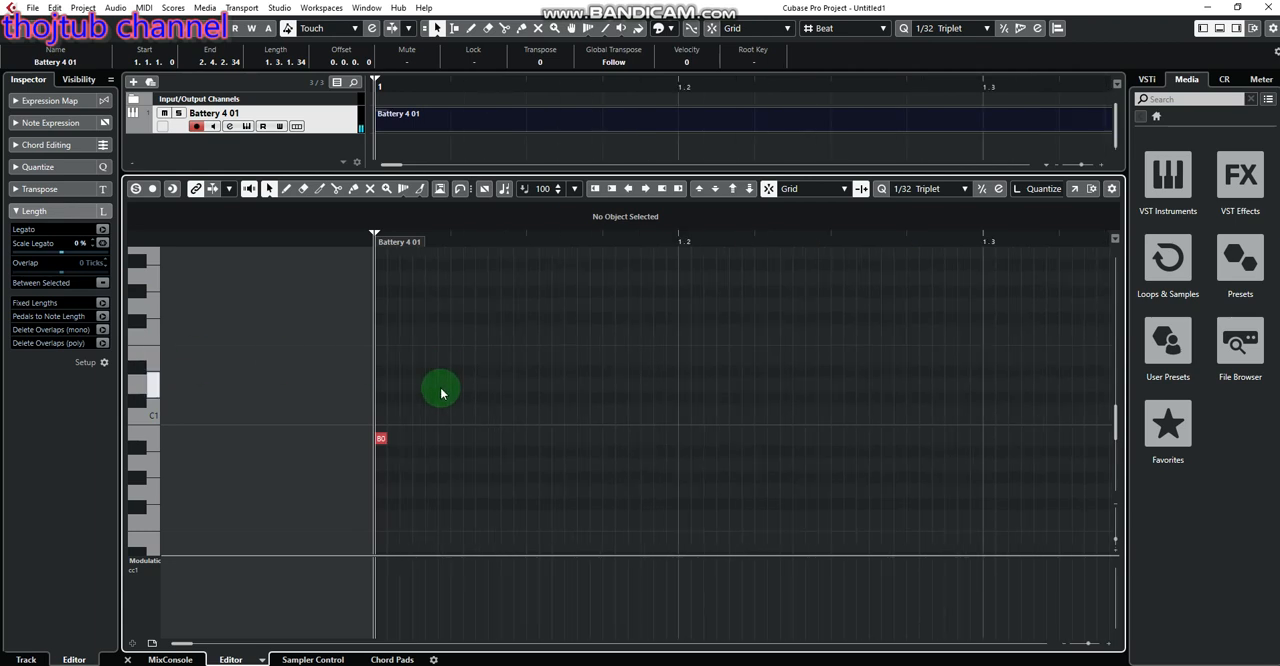
pyautogui.press('g')
pyautogui.press('g')
pyautogui.press('g')
pyautogui.press('g')
pyautogui.press('g')
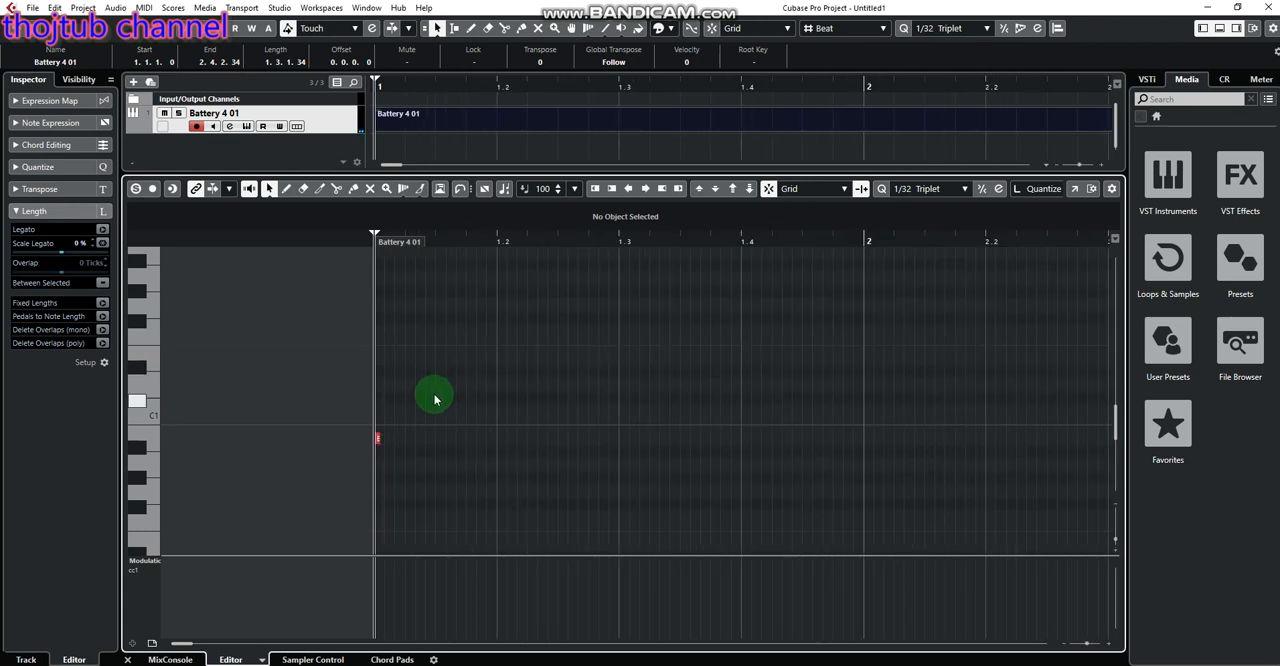
pyautogui.press('h')
pyautogui.press('h')
pyautogui.press('h')
pyautogui.press('h')
pyautogui.press('h')
pyautogui.press('h')
pyautogui.press('h')
pyautogui.click(380, 439)
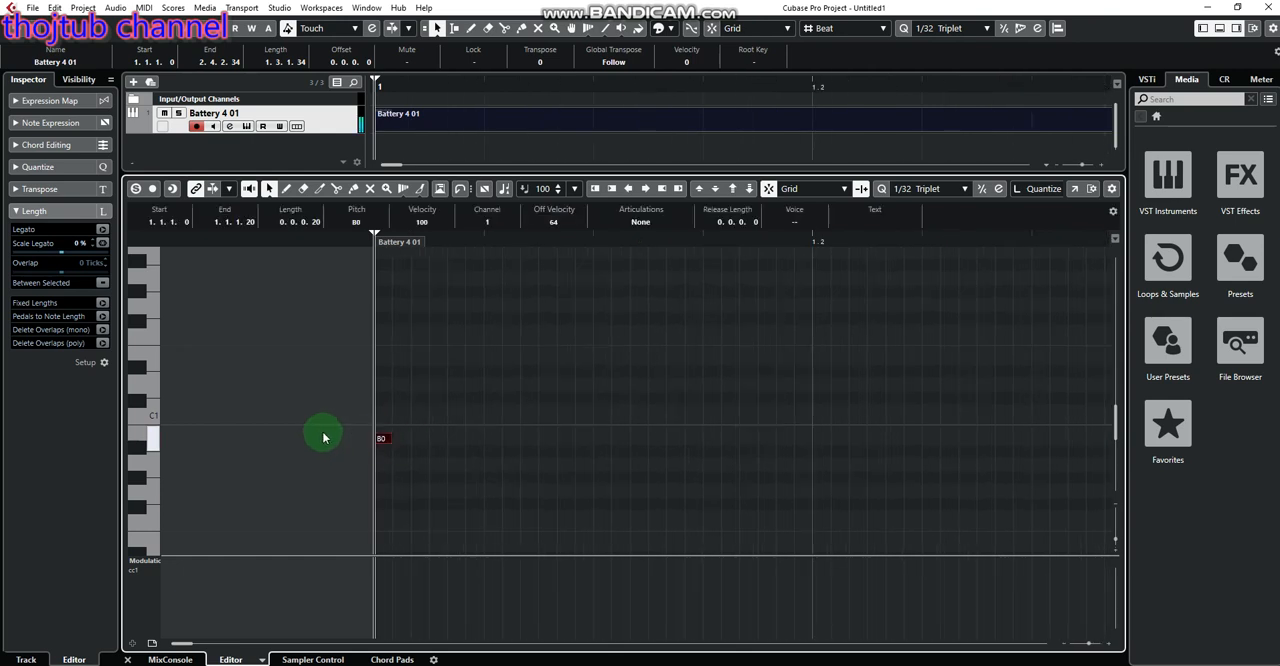
pyautogui.press('Delete')
# Add a note at position 1.1.1.0 with a length of 0.0.0.80 and set its pitch to B0
pyautogui.press('g')
pyautogui.press('g')
pyautogui.press('g')
pyautogui.press('g')
pyautogui.press('g')
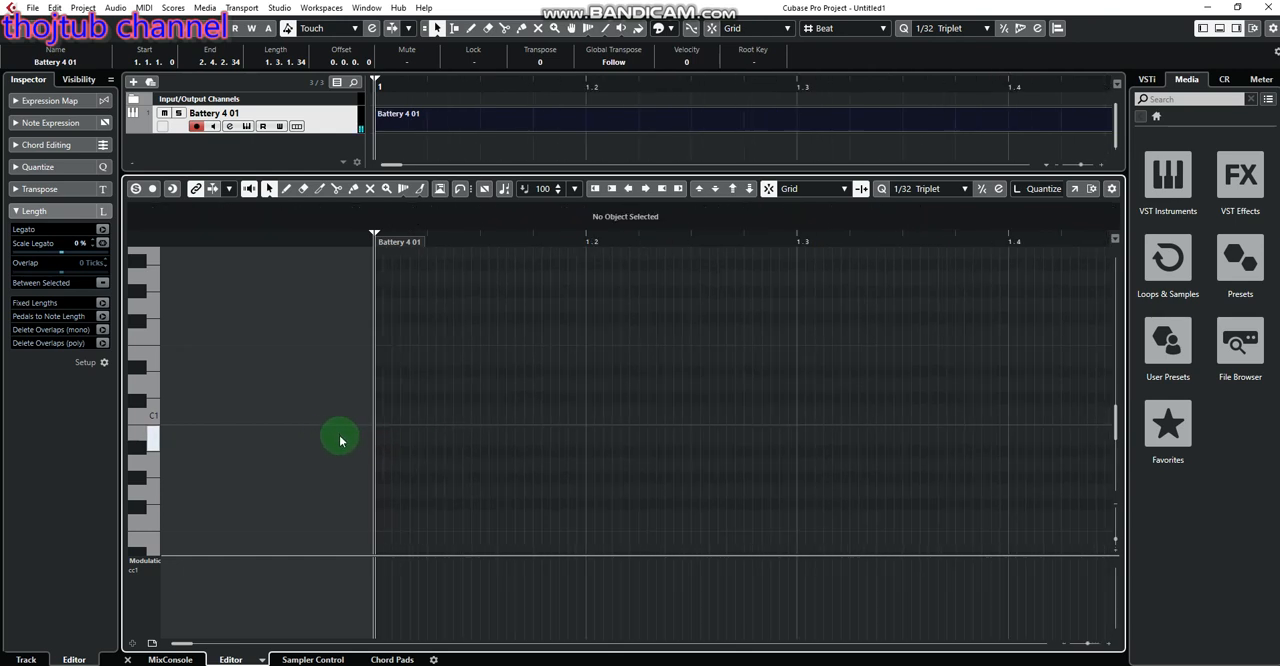
pyautogui.press('g')
pyautogui.press('g')
pyautogui.press('g')
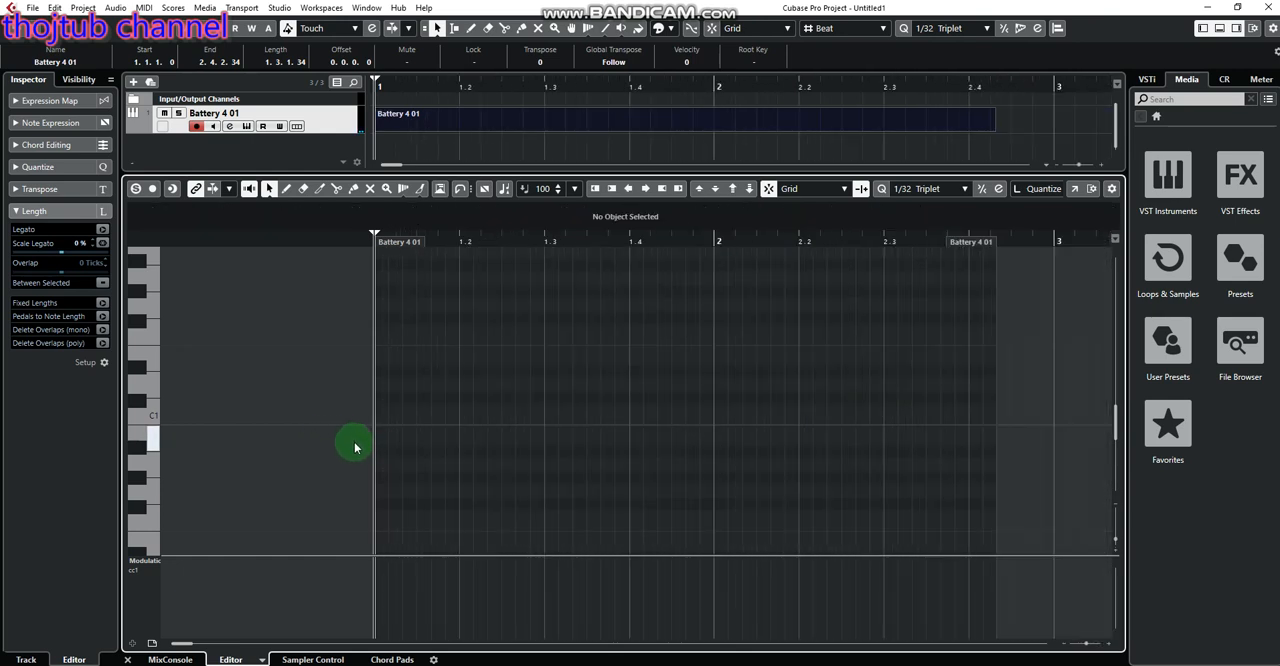
pyautogui.press('h')
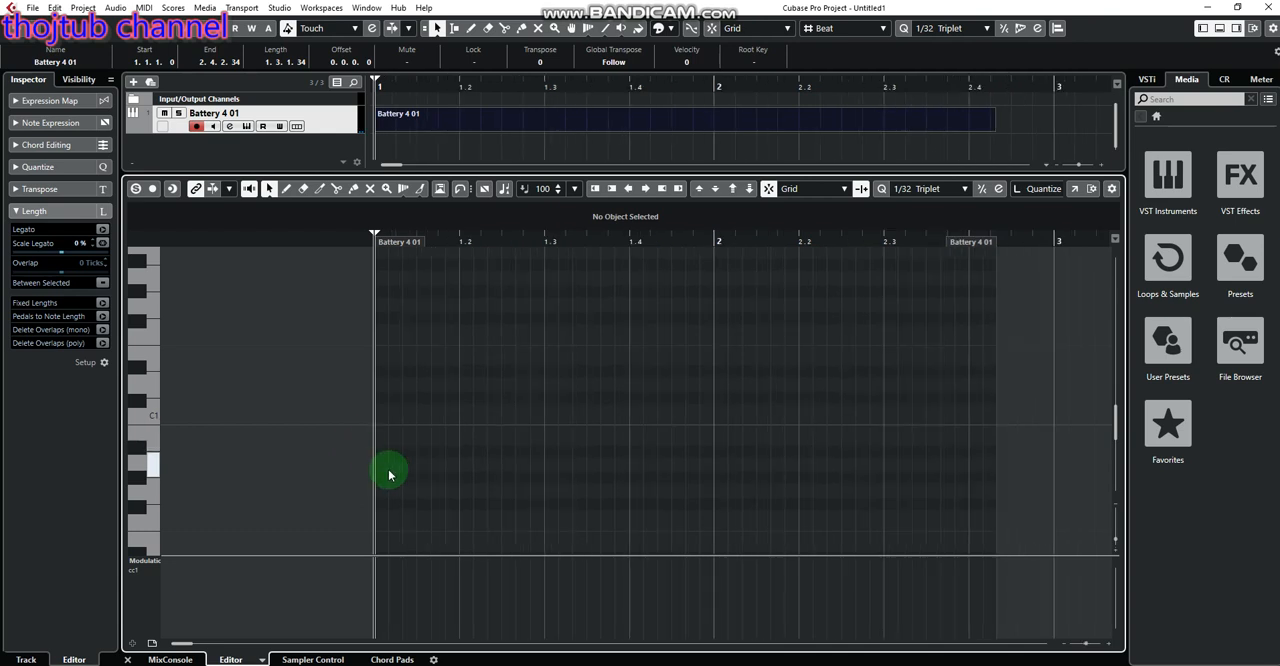
pyautogui.doubleClick(381, 468)
pyautogui.moveTo(381, 470); pyautogui.dragTo(381, 440)
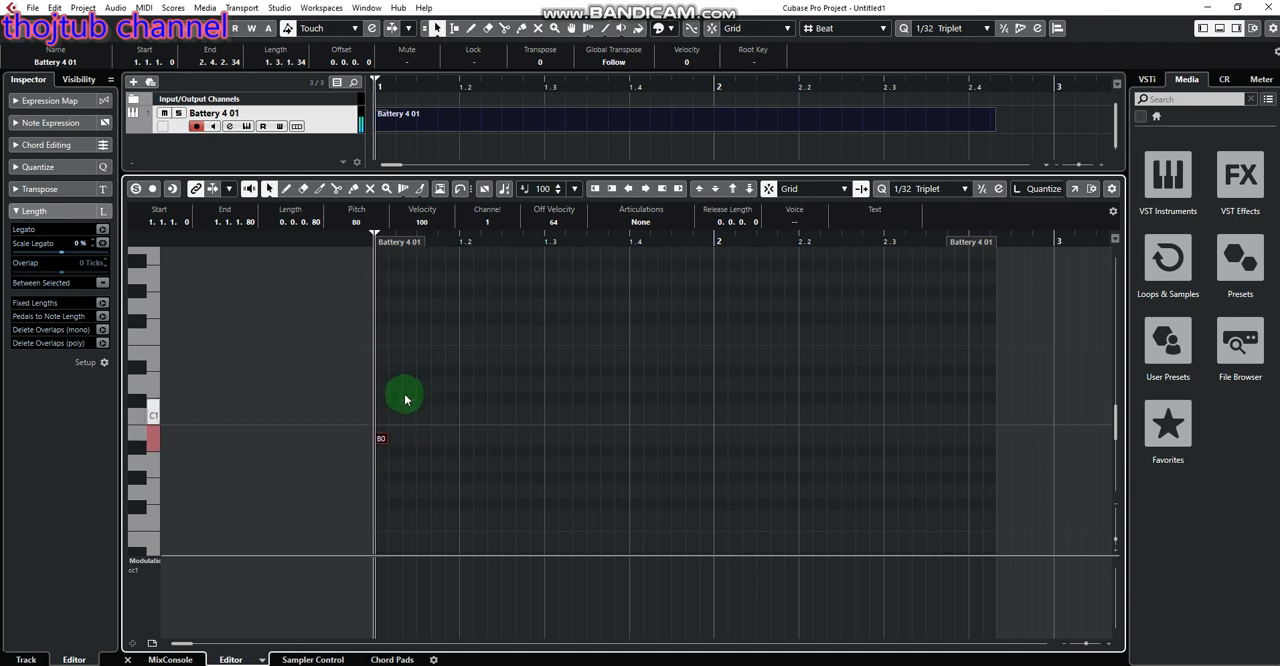
# Add an E1 note at position 1.1.3.0 and play back the part
pyautogui.doubleClick(421, 358)
pyautogui.press('space')
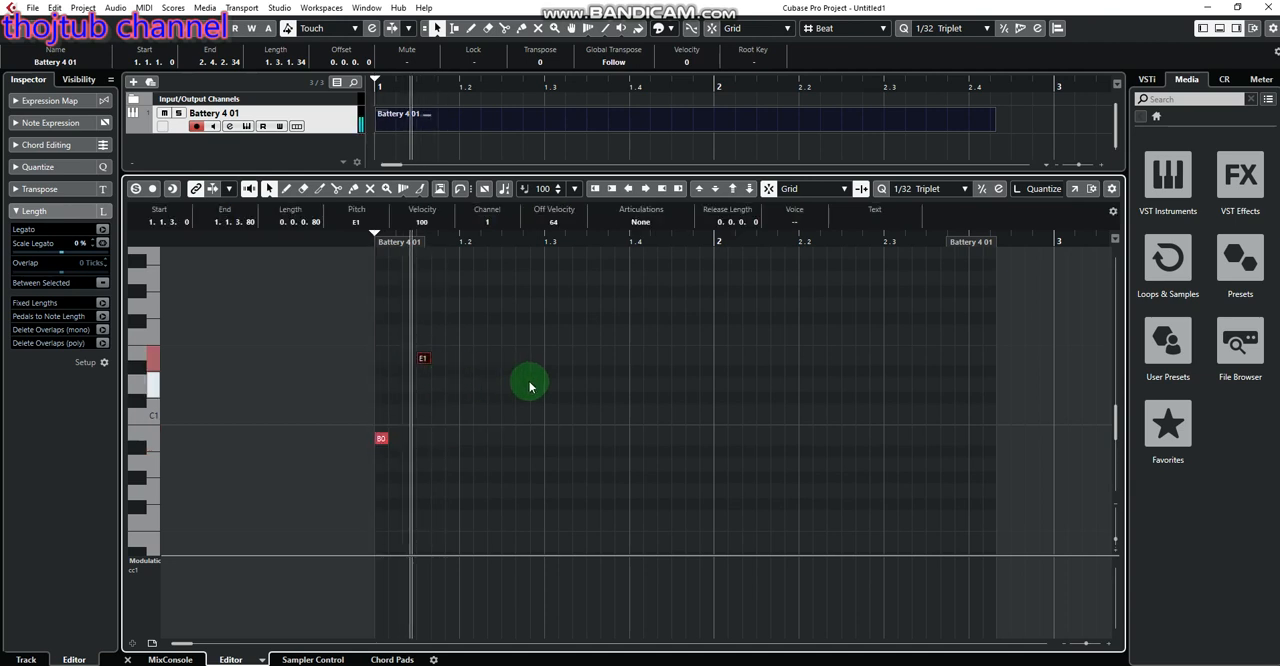
pyautogui.press('h')
pyautogui.press('space')
# Try the E1 note earlier, at position 1.1.2.40, and play back the part
pyautogui.press('g')
pyautogui.press('g')
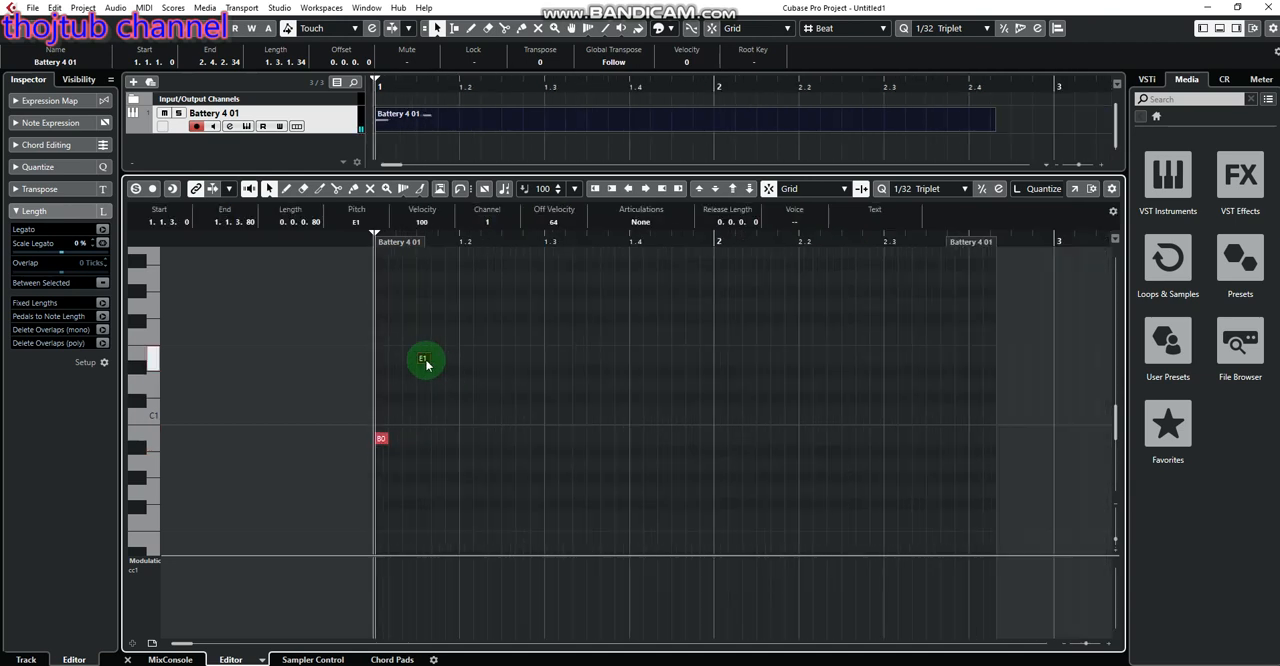
pyautogui.moveTo(424, 363); pyautogui.dragTo(408, 364)
pyautogui.press('space')
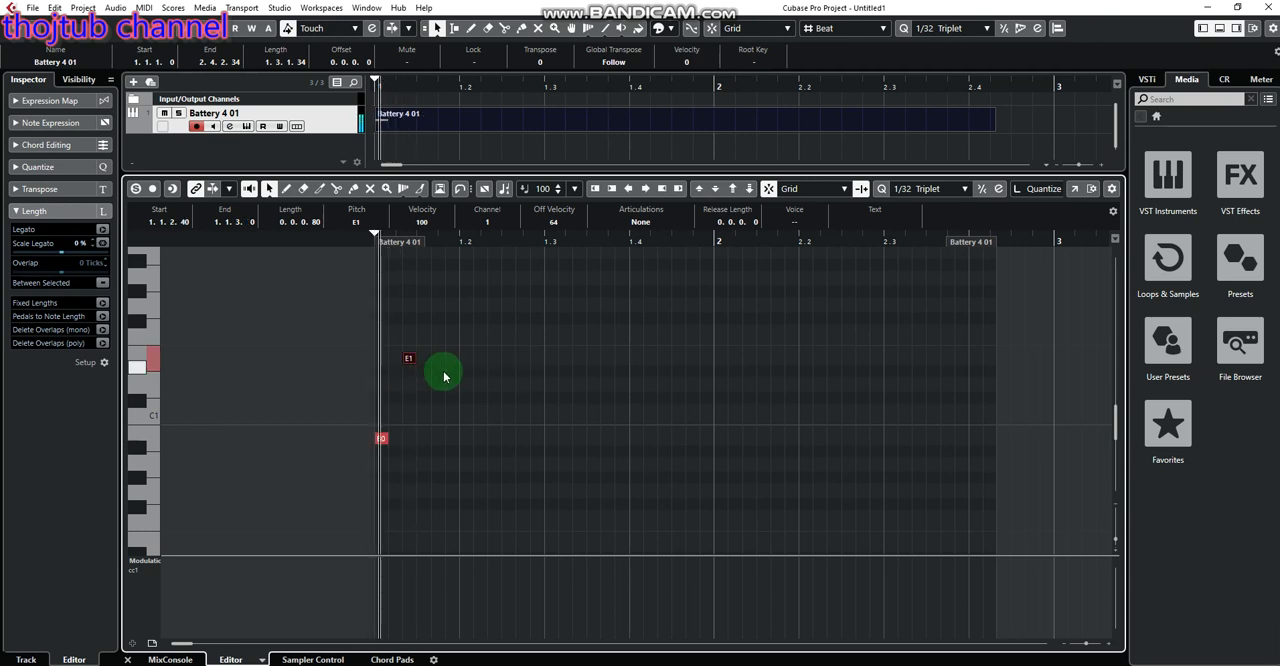
pyautogui.press('space')
pyautogui.press('h')
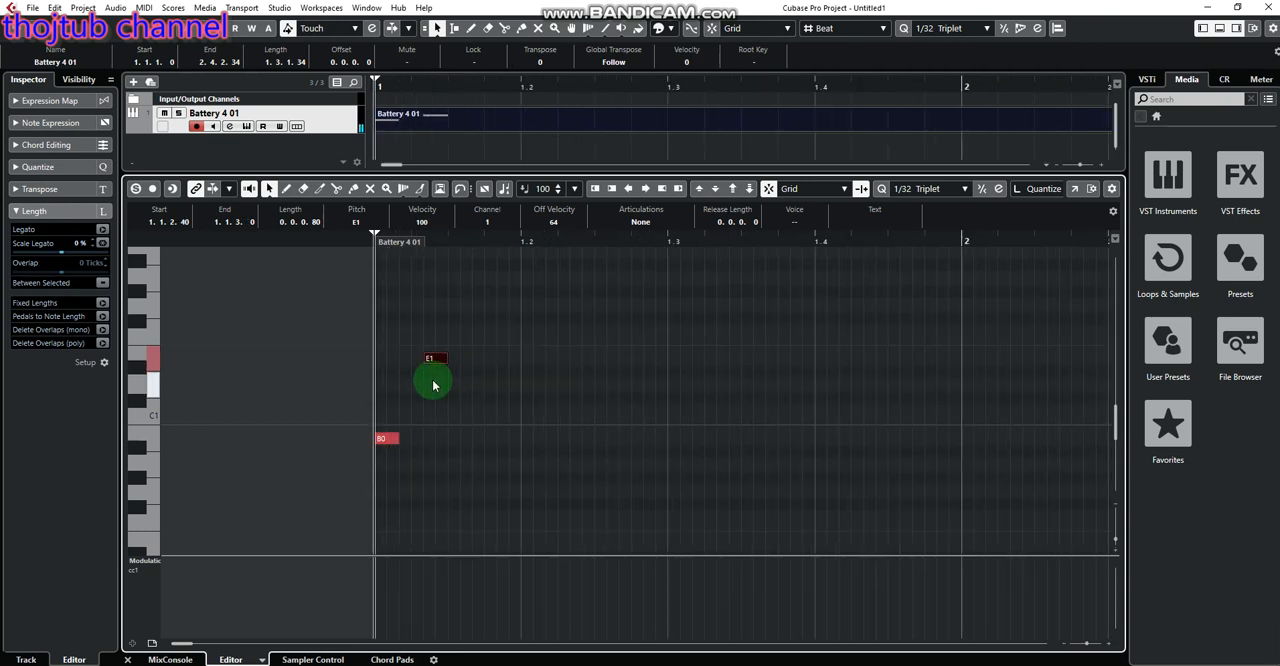
# Move the E1 note to position 1.2.1.0 and play back the part
pyautogui.press('g')
pyautogui.moveTo(406, 360); pyautogui.dragTo(466, 363)
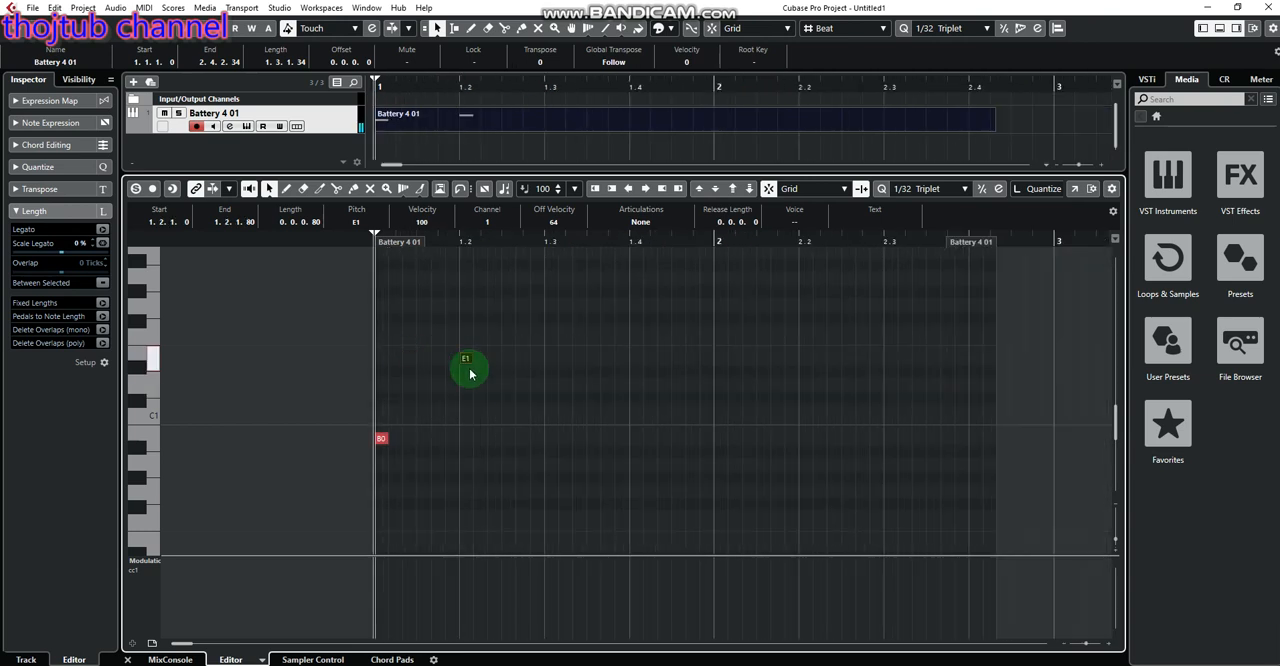
pyautogui.press('space')
pyautogui.press('space')
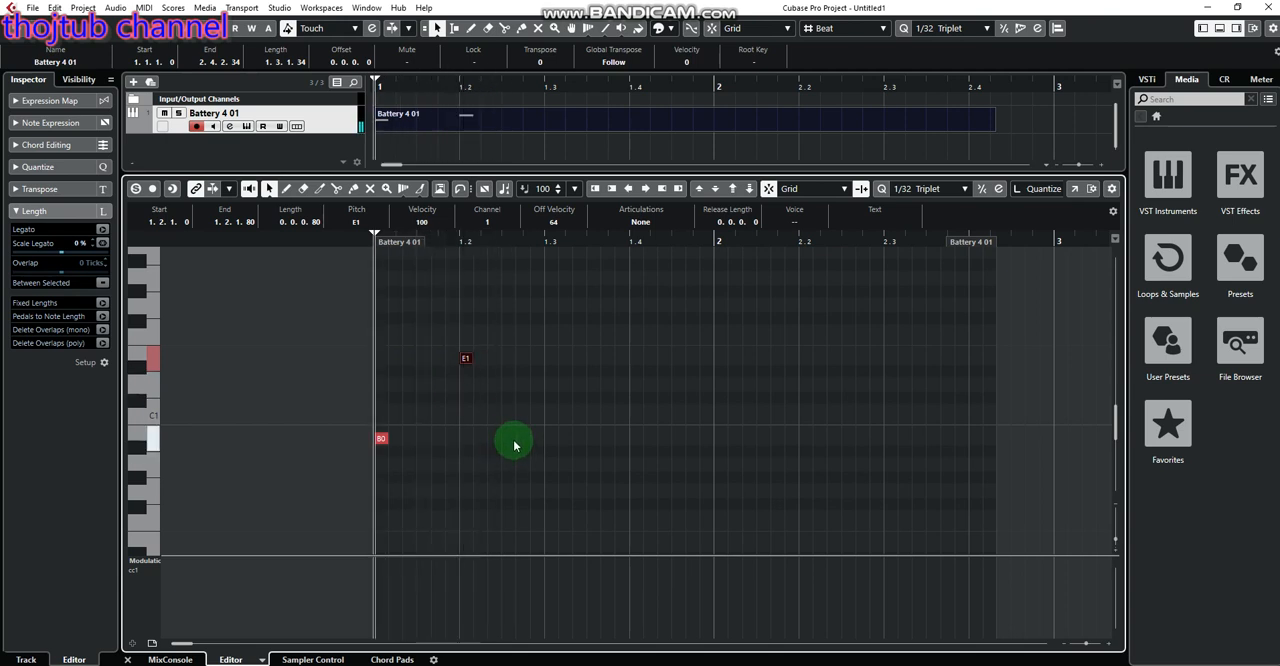
# Add B0 notes two thirds through beat 1.2 and at 1.3.1.0, add an E1 note on beat 1.4, and play back
pyautogui.click(518, 440)
pyautogui.click(520, 439)
pyautogui.click(551, 438)
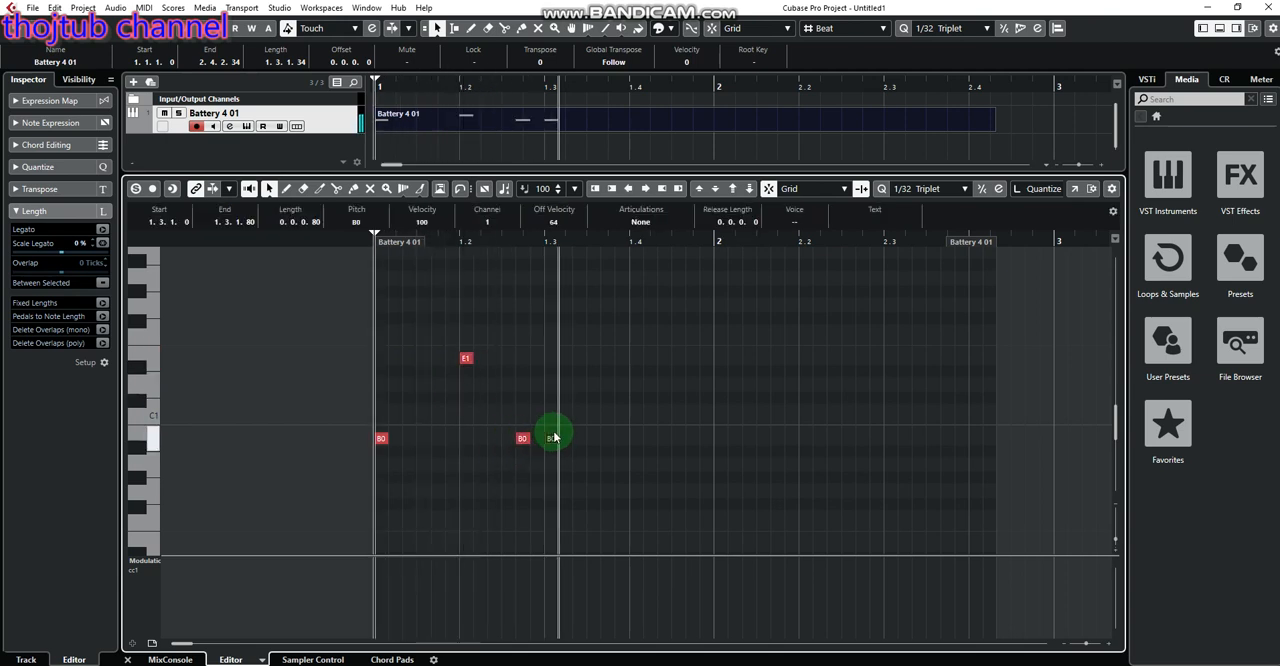
pyautogui.click(636, 358)
pyautogui.click(489, 443)
pyautogui.press('space')
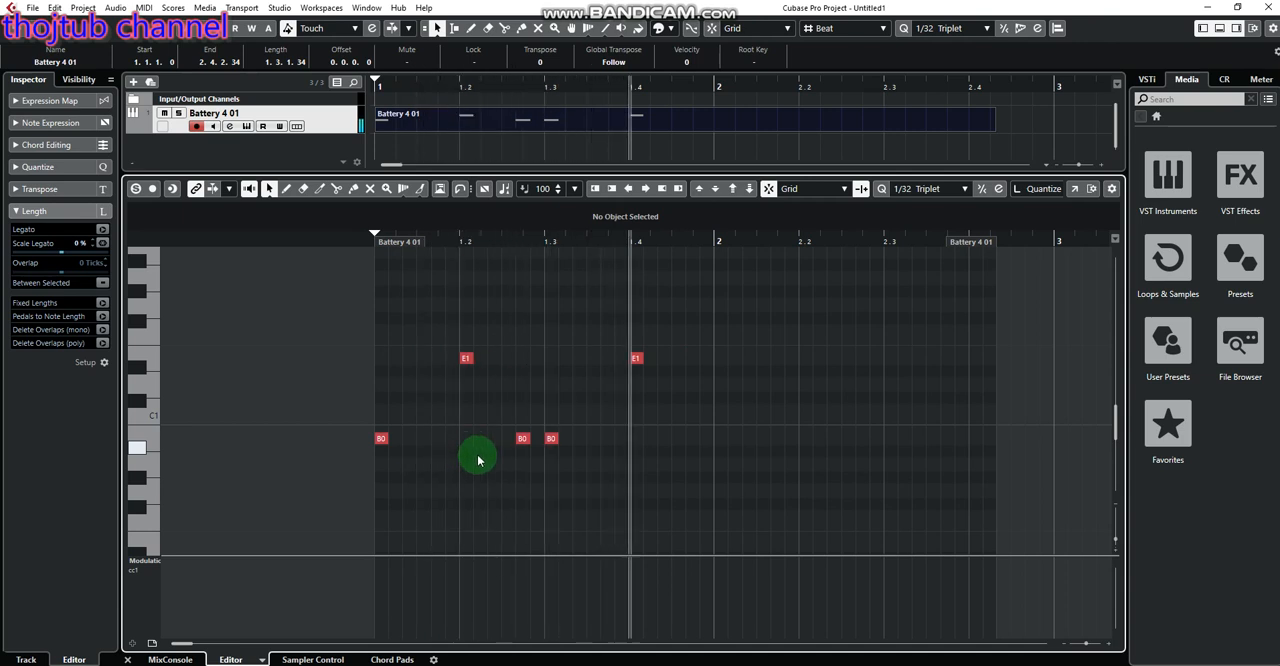
pyautogui.press('space')
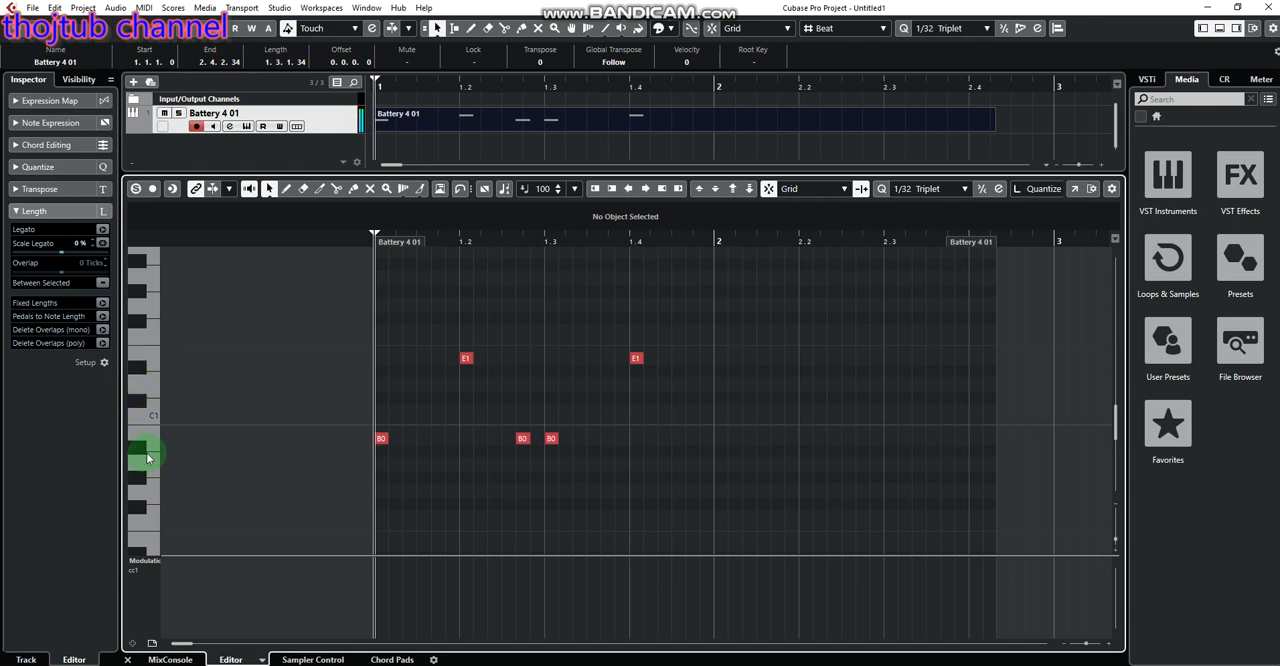
# Audition F#1, add F#1 notes at 1.1.1.0, 1.1.3.0 and 1.2.1.0, and play back the part
pyautogui.click(142, 322)
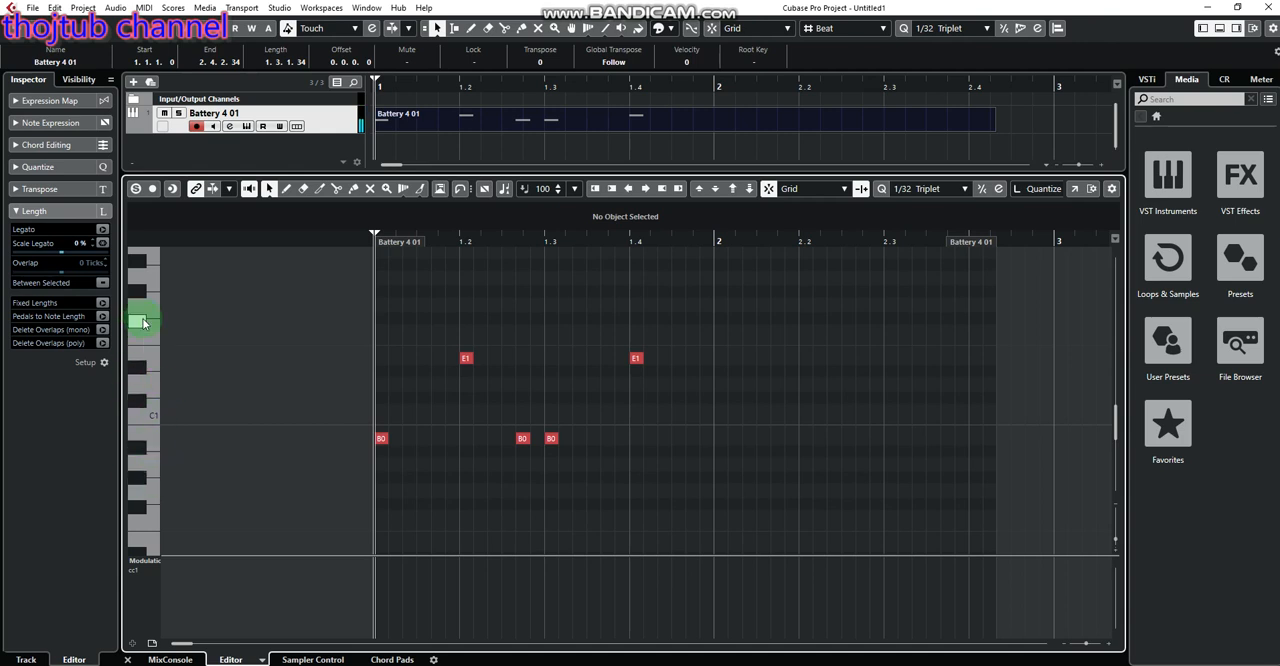
pyautogui.click(385, 323)
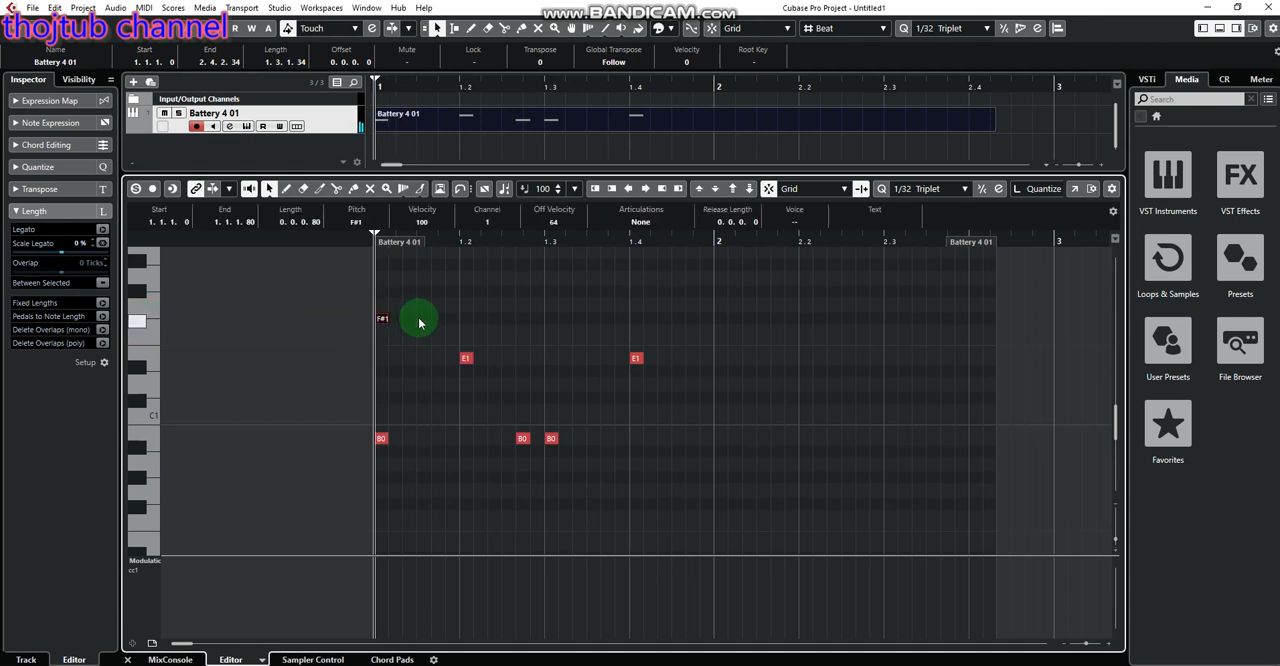
pyautogui.click(432, 323)
pyautogui.doubleClick(465, 322)
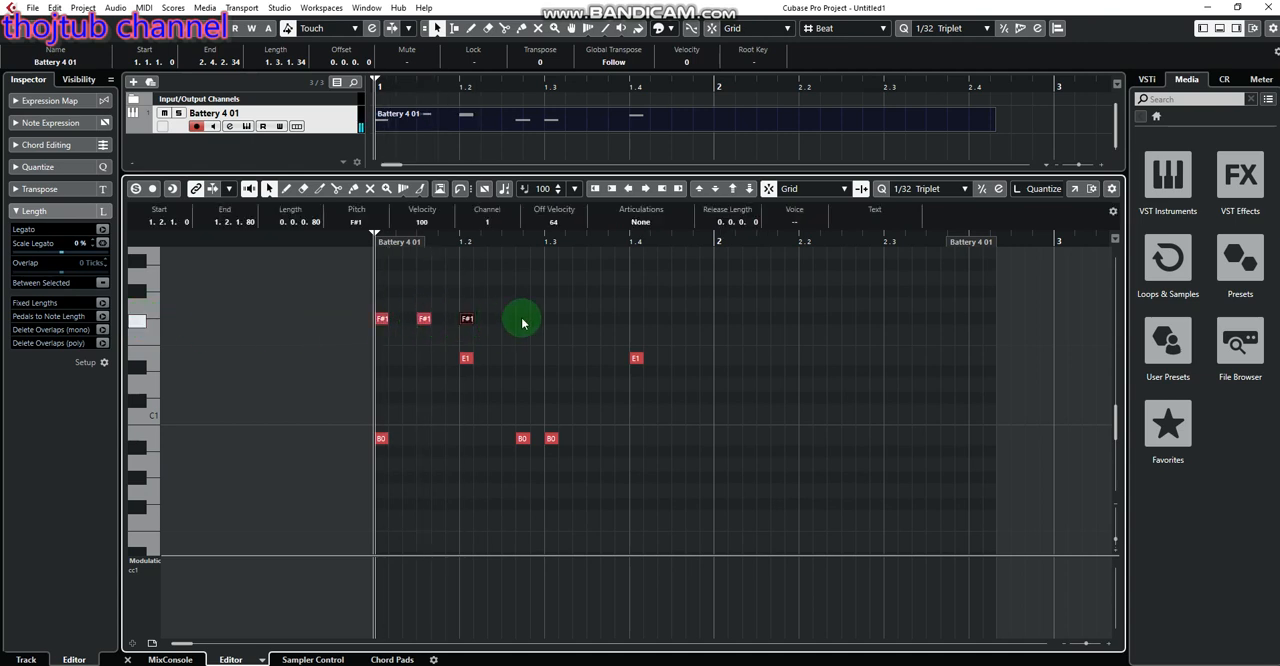
pyautogui.click(526, 325)
pyautogui.press('space')
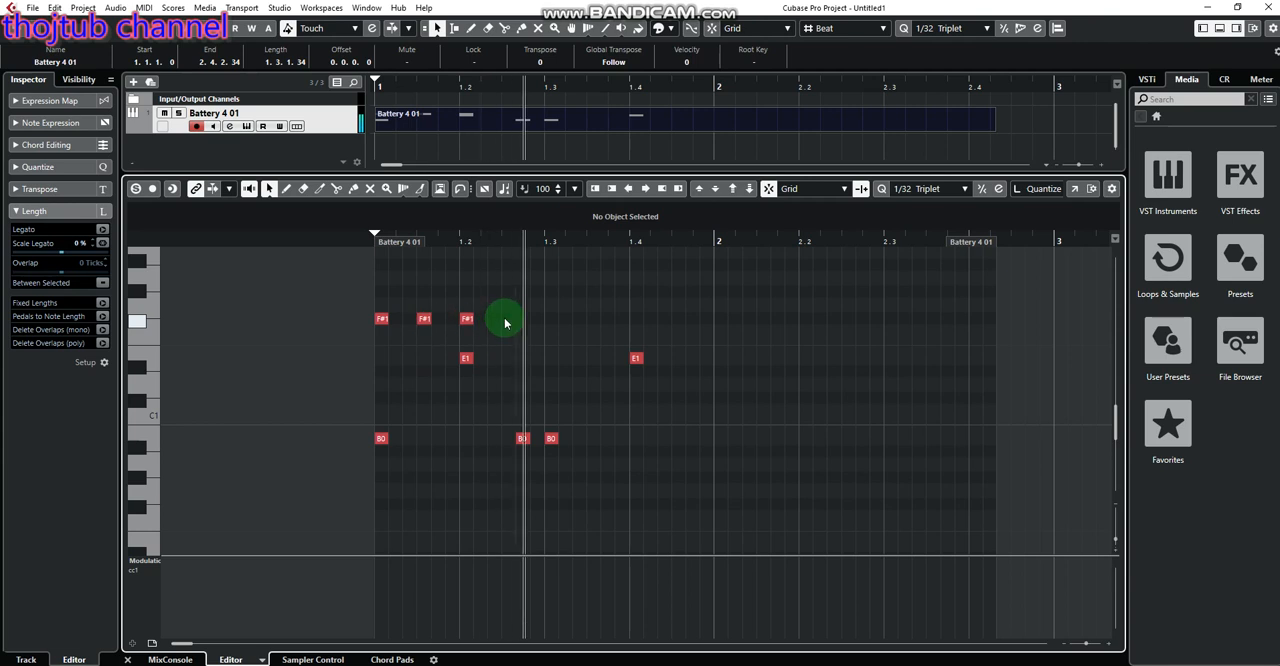
pyautogui.press('space')
# Continue the F#1 notes every half beat from mid-beat 1.2 to mid-beat 1.4 and play back the pattern
pyautogui.click(508, 322)
pyautogui.click(553, 322)
pyautogui.click(553, 322)
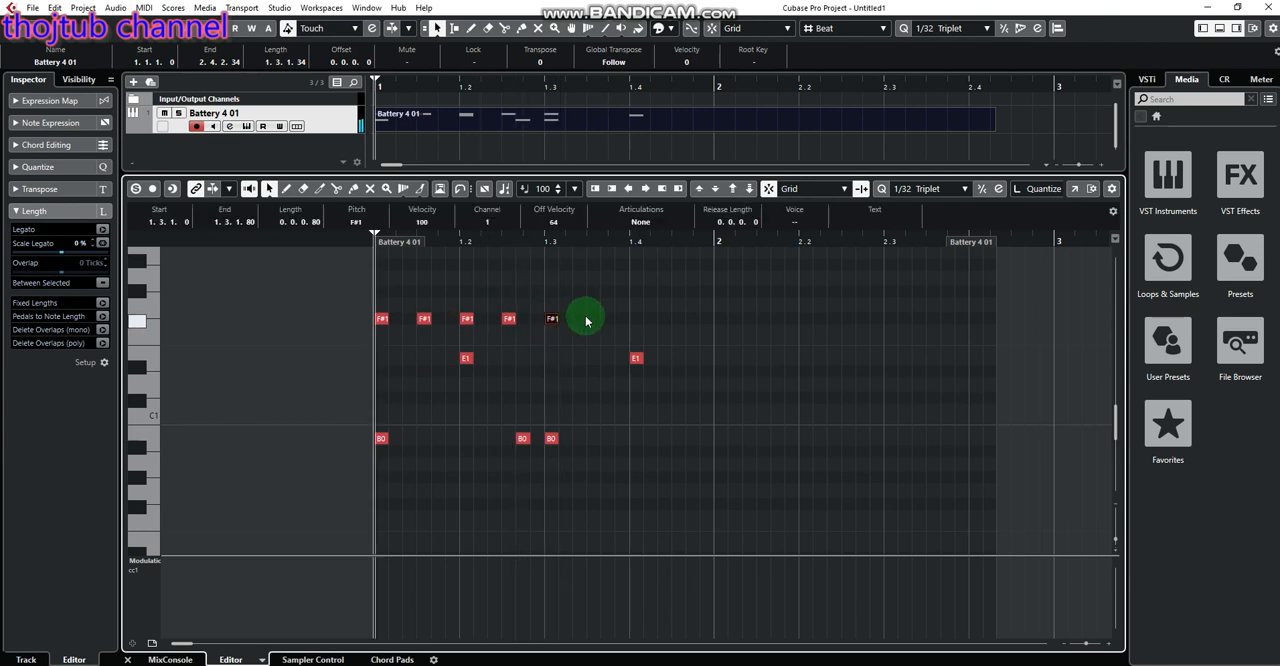
pyautogui.click(591, 322)
pyautogui.click(594, 322)
pyautogui.click(637, 322)
pyautogui.click(637, 322)
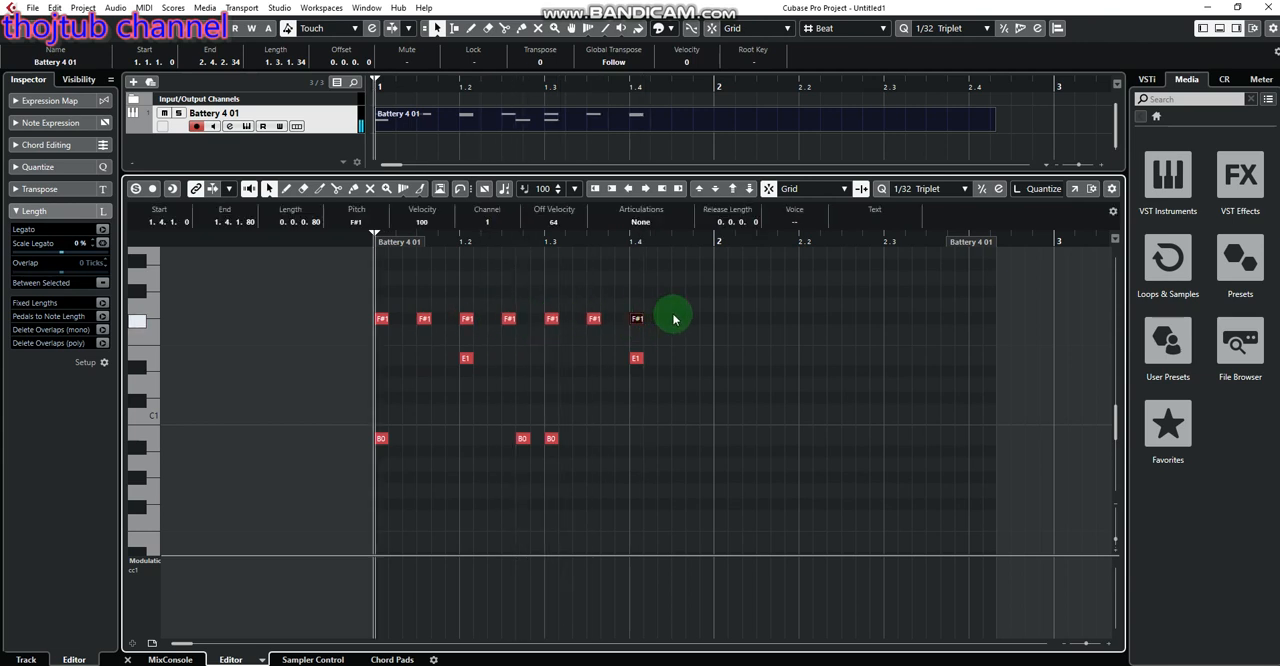
pyautogui.doubleClick(681, 322)
pyautogui.click(737, 329)
pyautogui.press('space')
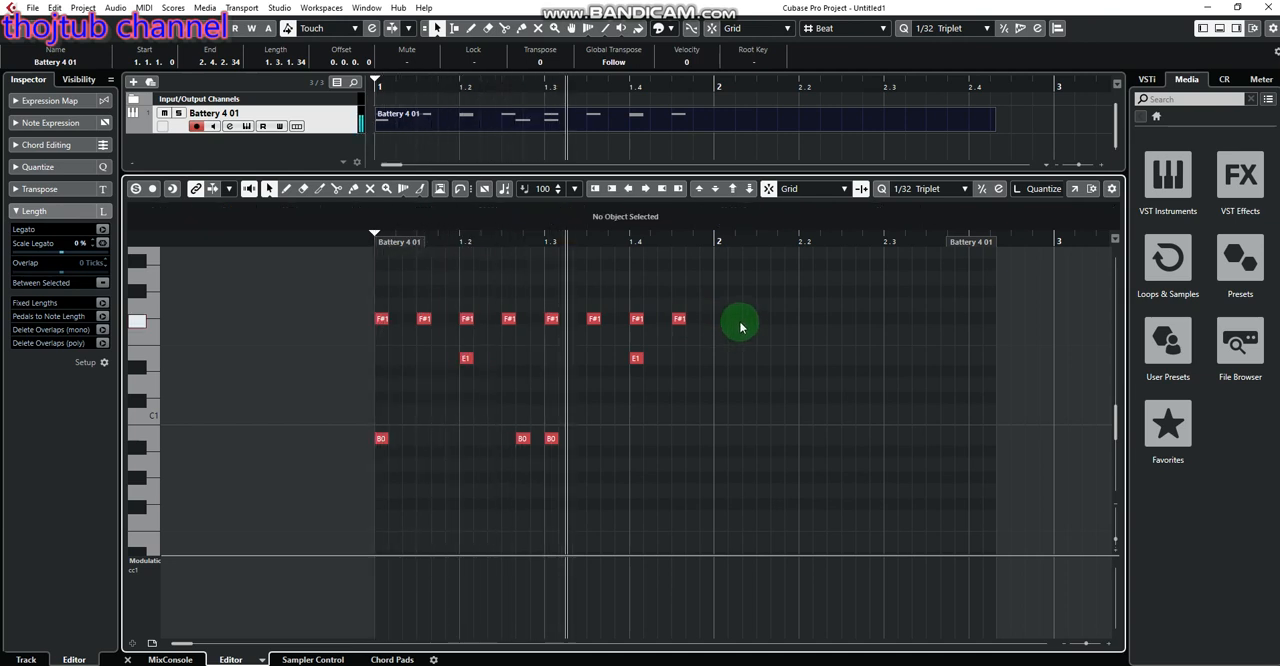
pyautogui.press('space')
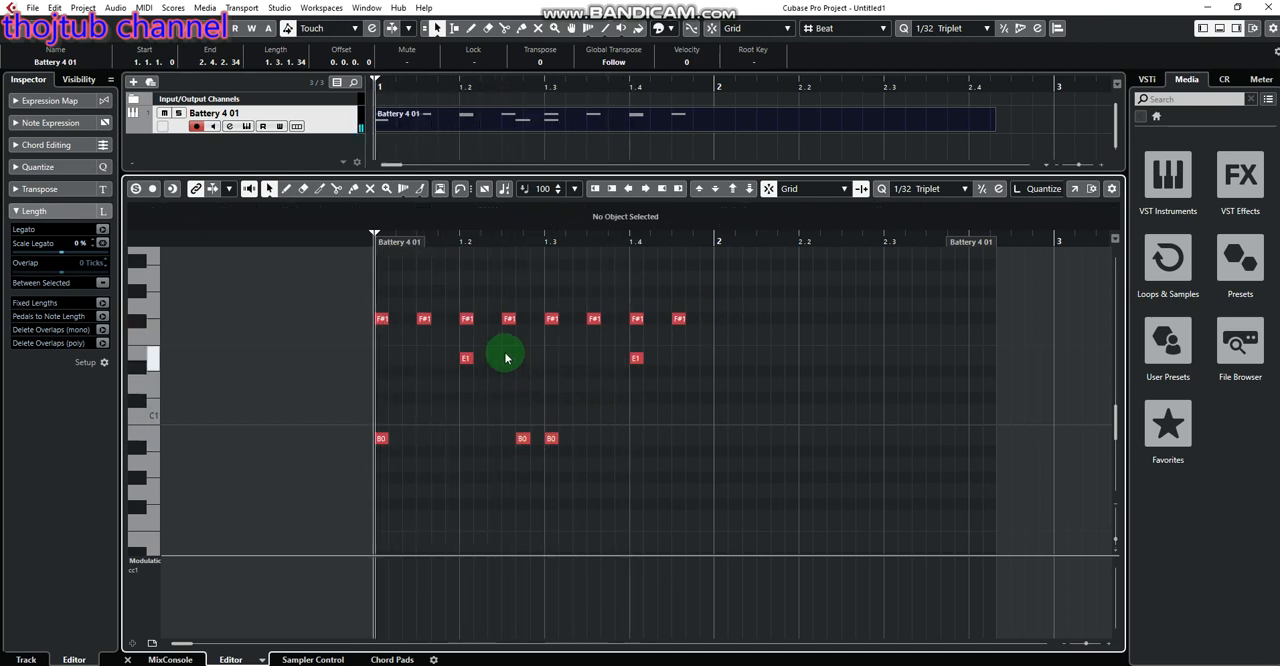
# Rework the F#1 row into evenly spaced triplets, three notes per beat throughout bar 1, and play back the pattern
pyautogui.moveTo(422, 320); pyautogui.dragTo(409, 321)
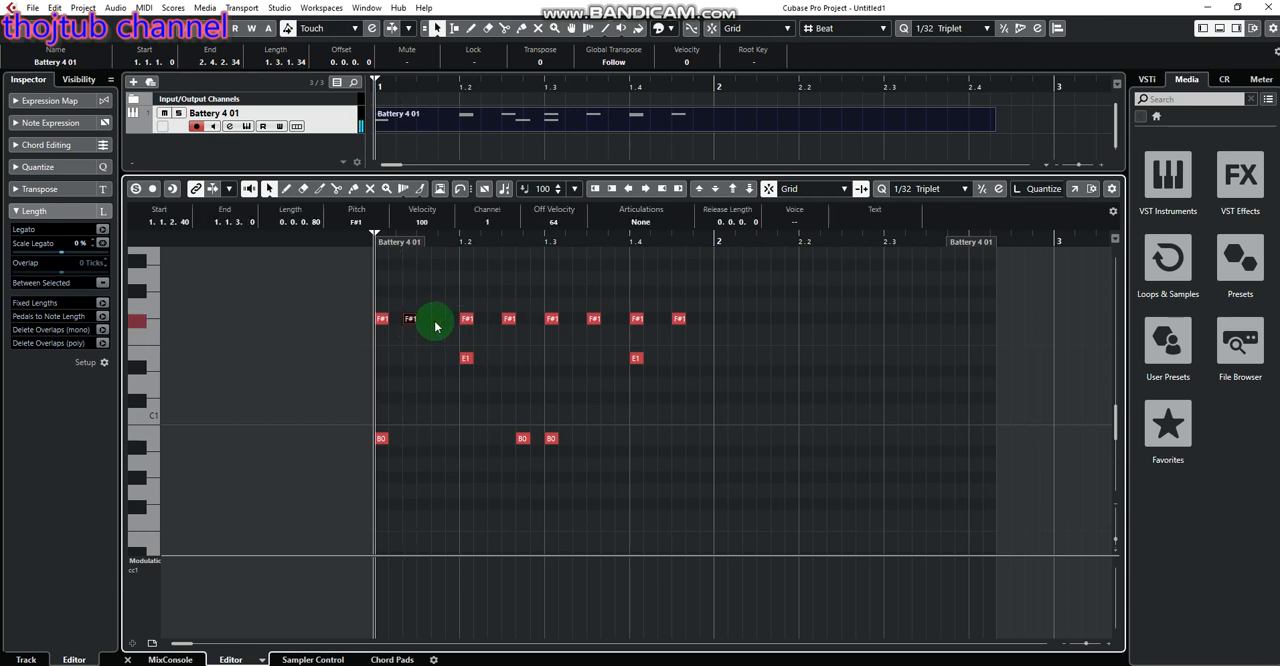
pyautogui.doubleClick(442, 321)
pyautogui.doubleClick(492, 320)
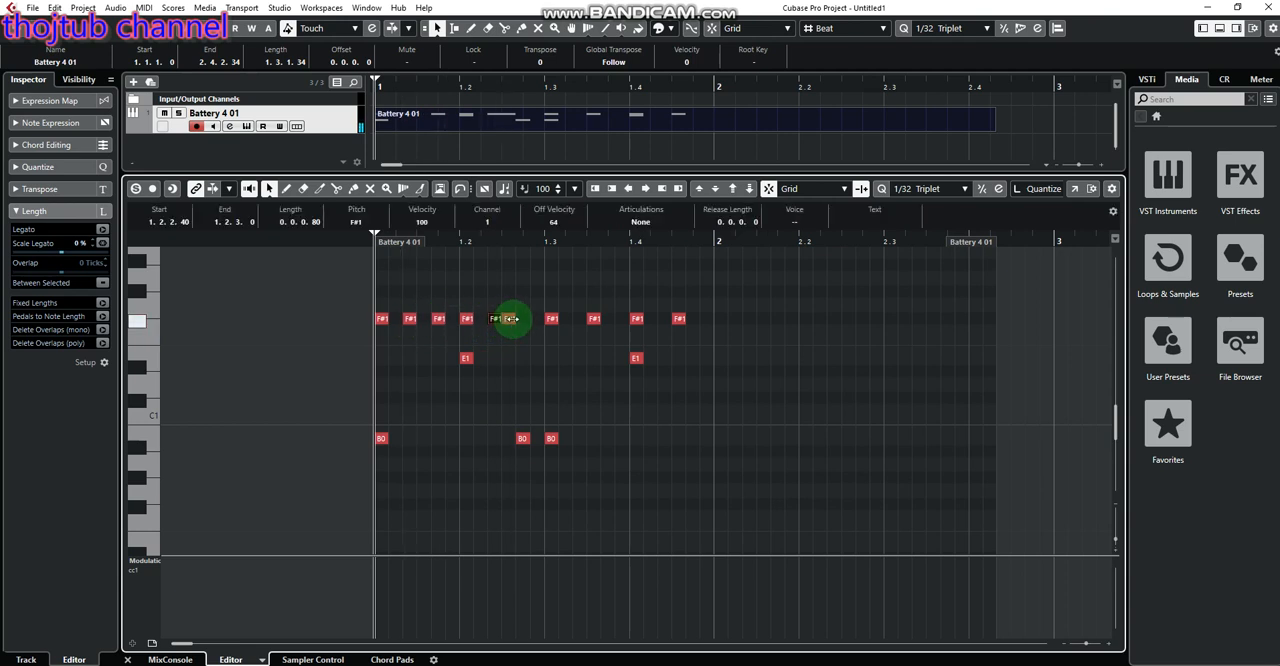
pyautogui.moveTo(508, 319); pyautogui.dragTo(590, 323)
pyautogui.doubleClick(608, 322)
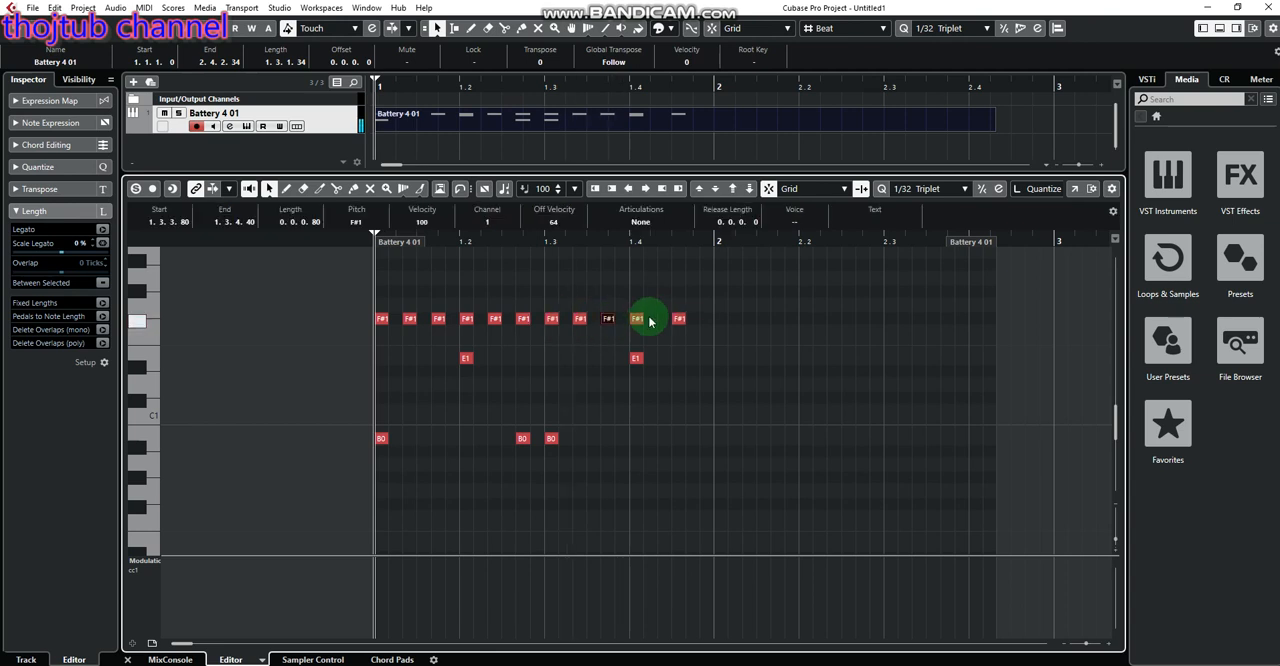
pyautogui.doubleClick(691, 320)
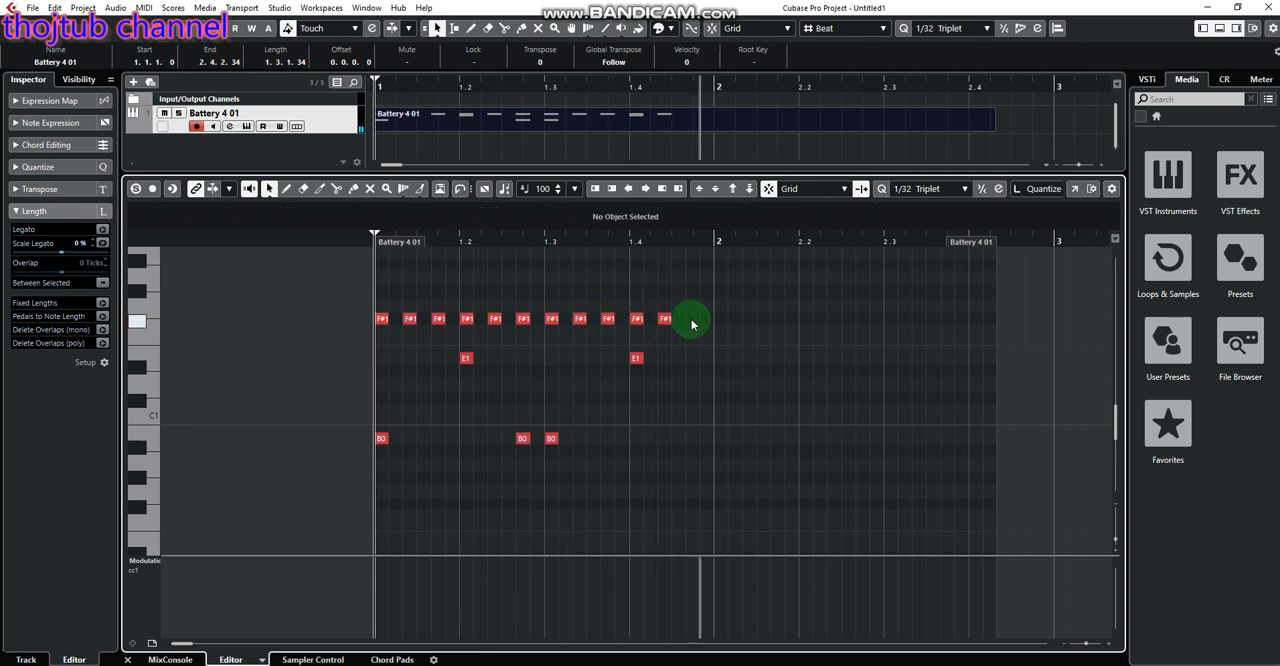
pyautogui.press('space')
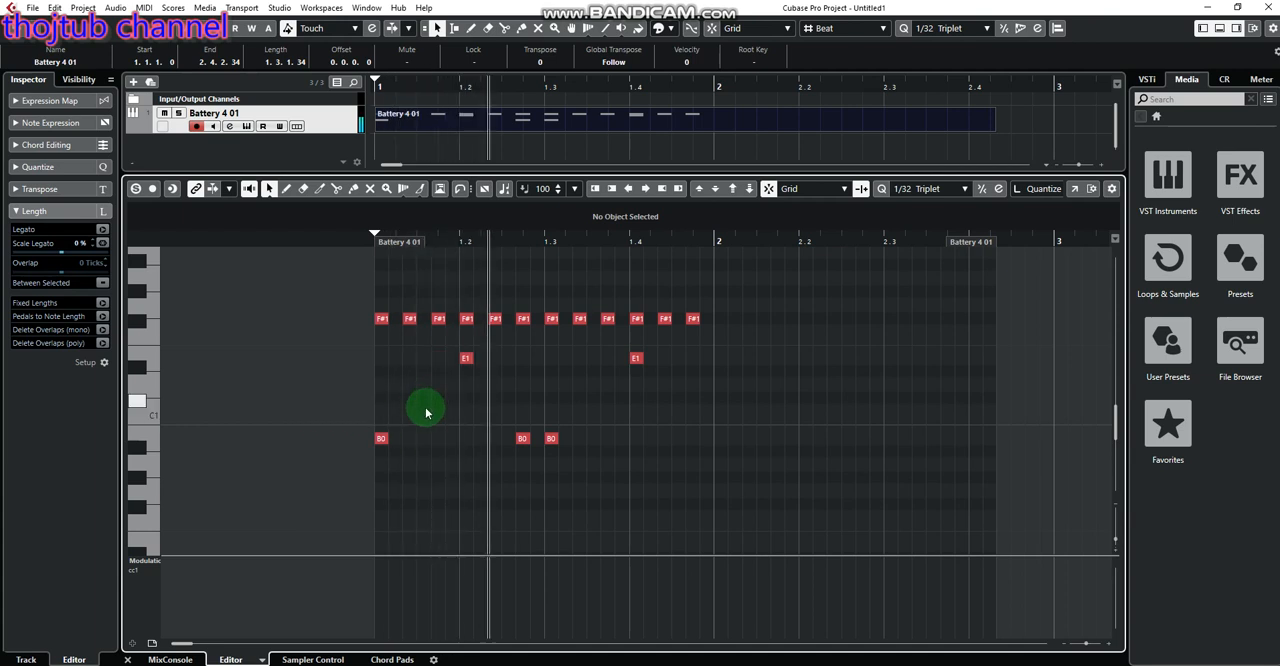
pyautogui.press('space')
# Add an extra F#1 note between the second and third F#1 notes of beat 1 and play back the pattern
pyautogui.doubleClick(424, 320)
pyautogui.press('space')
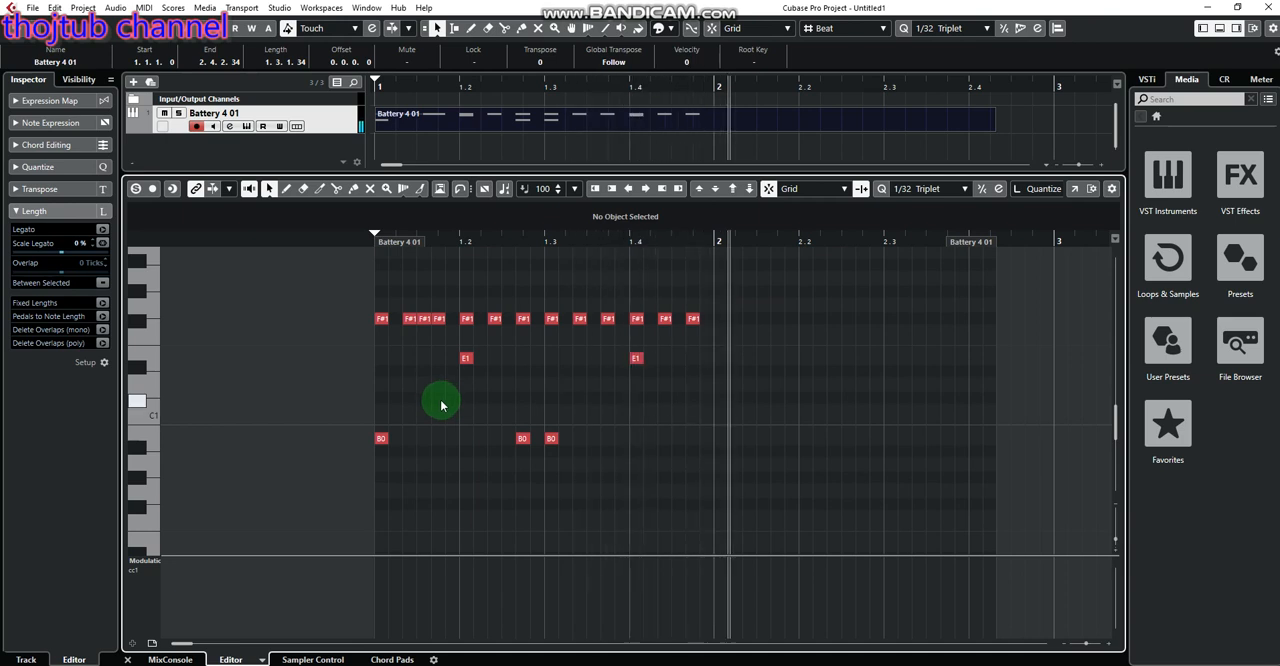
pyautogui.press('space')
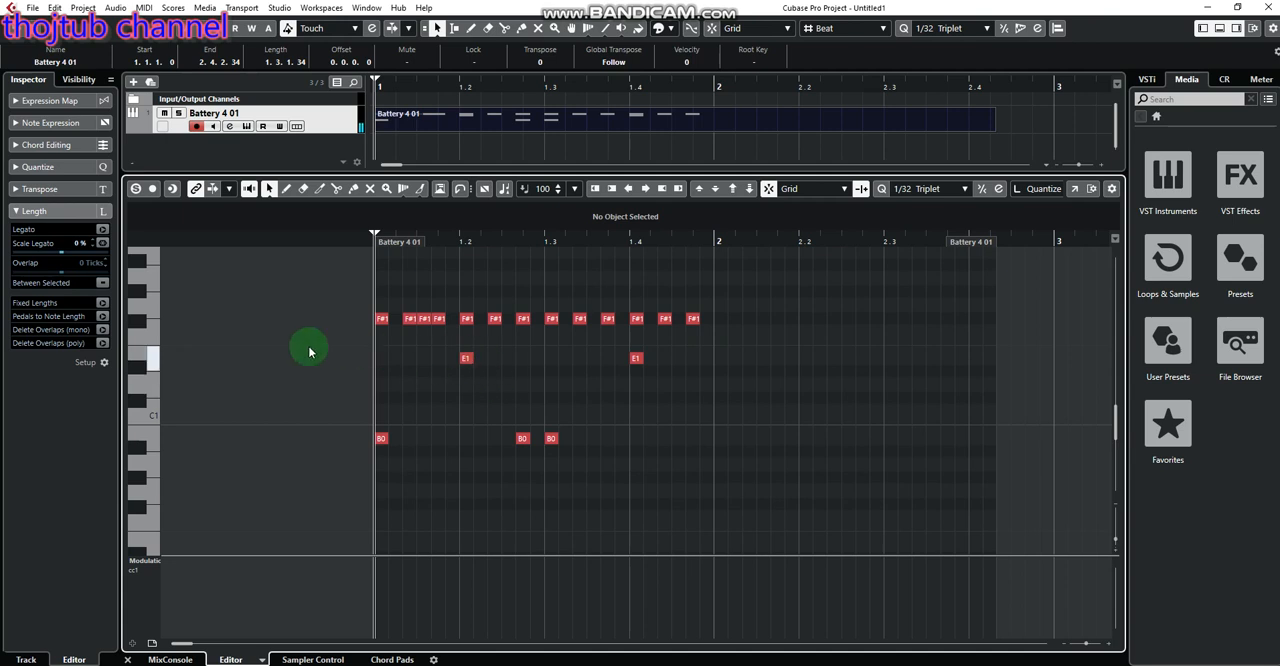
# Select both E1 notes to audition them without changing their pitch, deselect them, and play back the pattern
pyautogui.moveTo(306, 346); pyautogui.dragTo(751, 374)
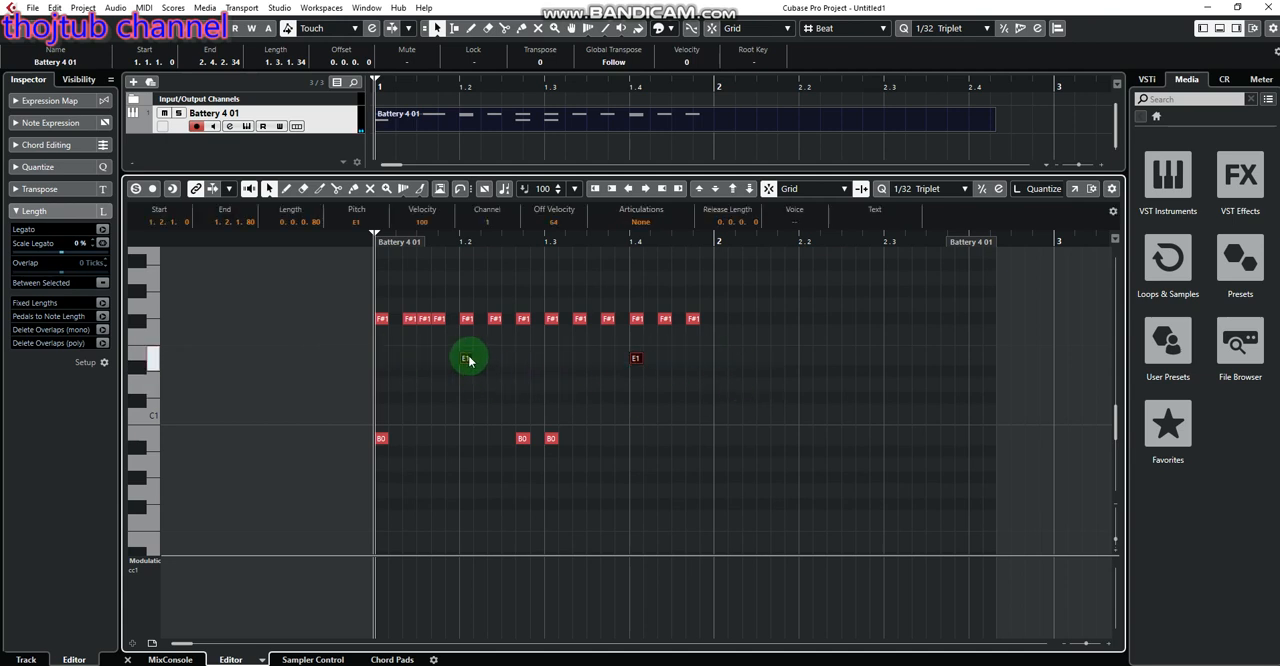
pyautogui.moveTo(471, 376)
pyautogui.mouseDown()
pyautogui.moveTo(471, 420)
pyautogui.moveTo(476, 272)
pyautogui.moveTo(465, 477)
pyautogui.moveTo(472, 362)
pyautogui.mouseUp()
pyautogui.click(529, 364)
pyautogui.press('space')
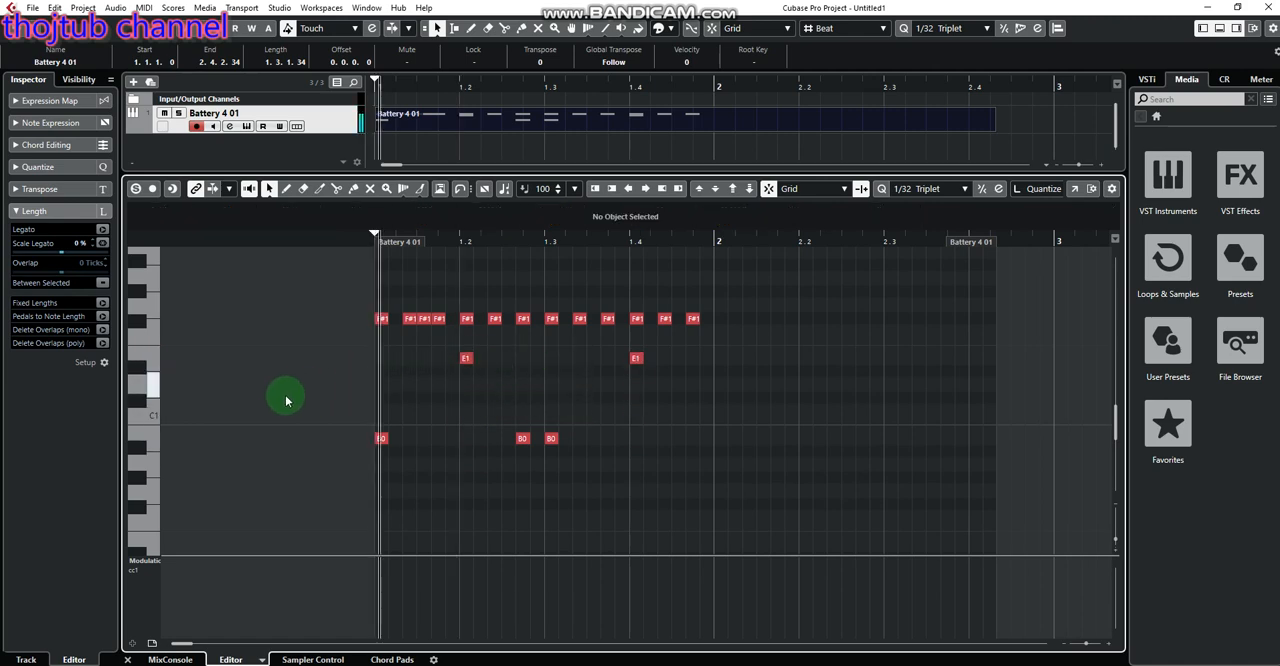